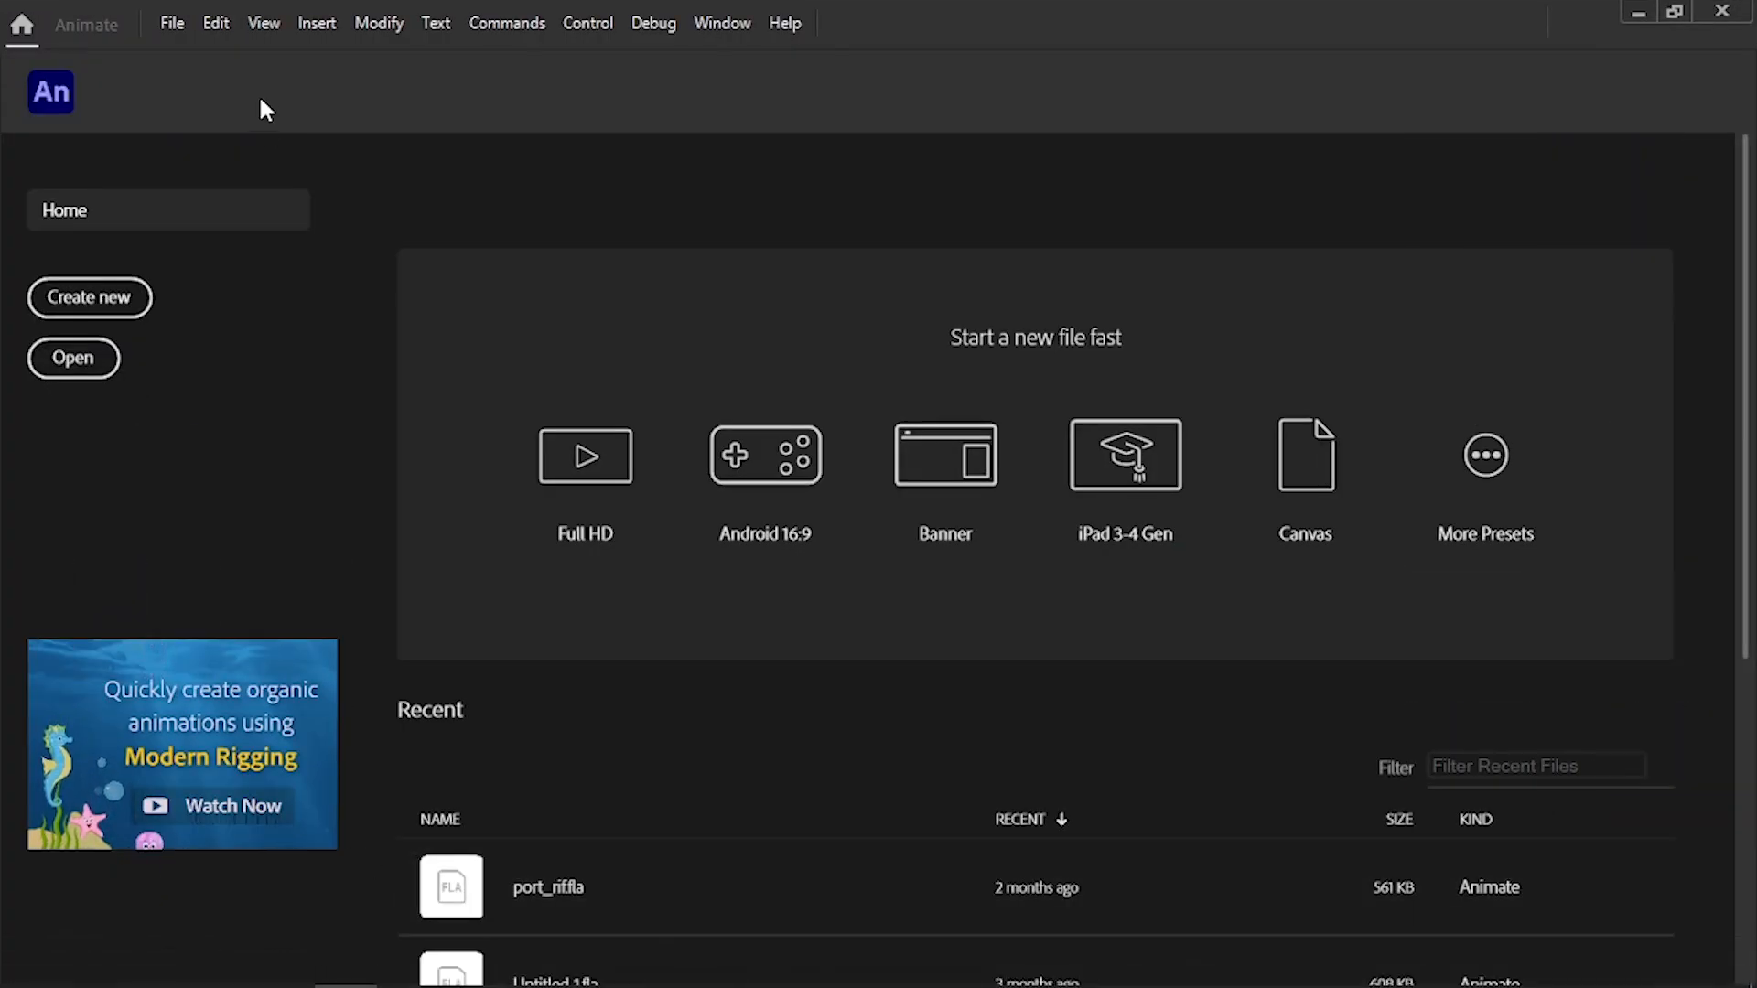
- Create a new HTML5 Canvas document 1280 pixels wide and 820 pixels high
click(170, 28)
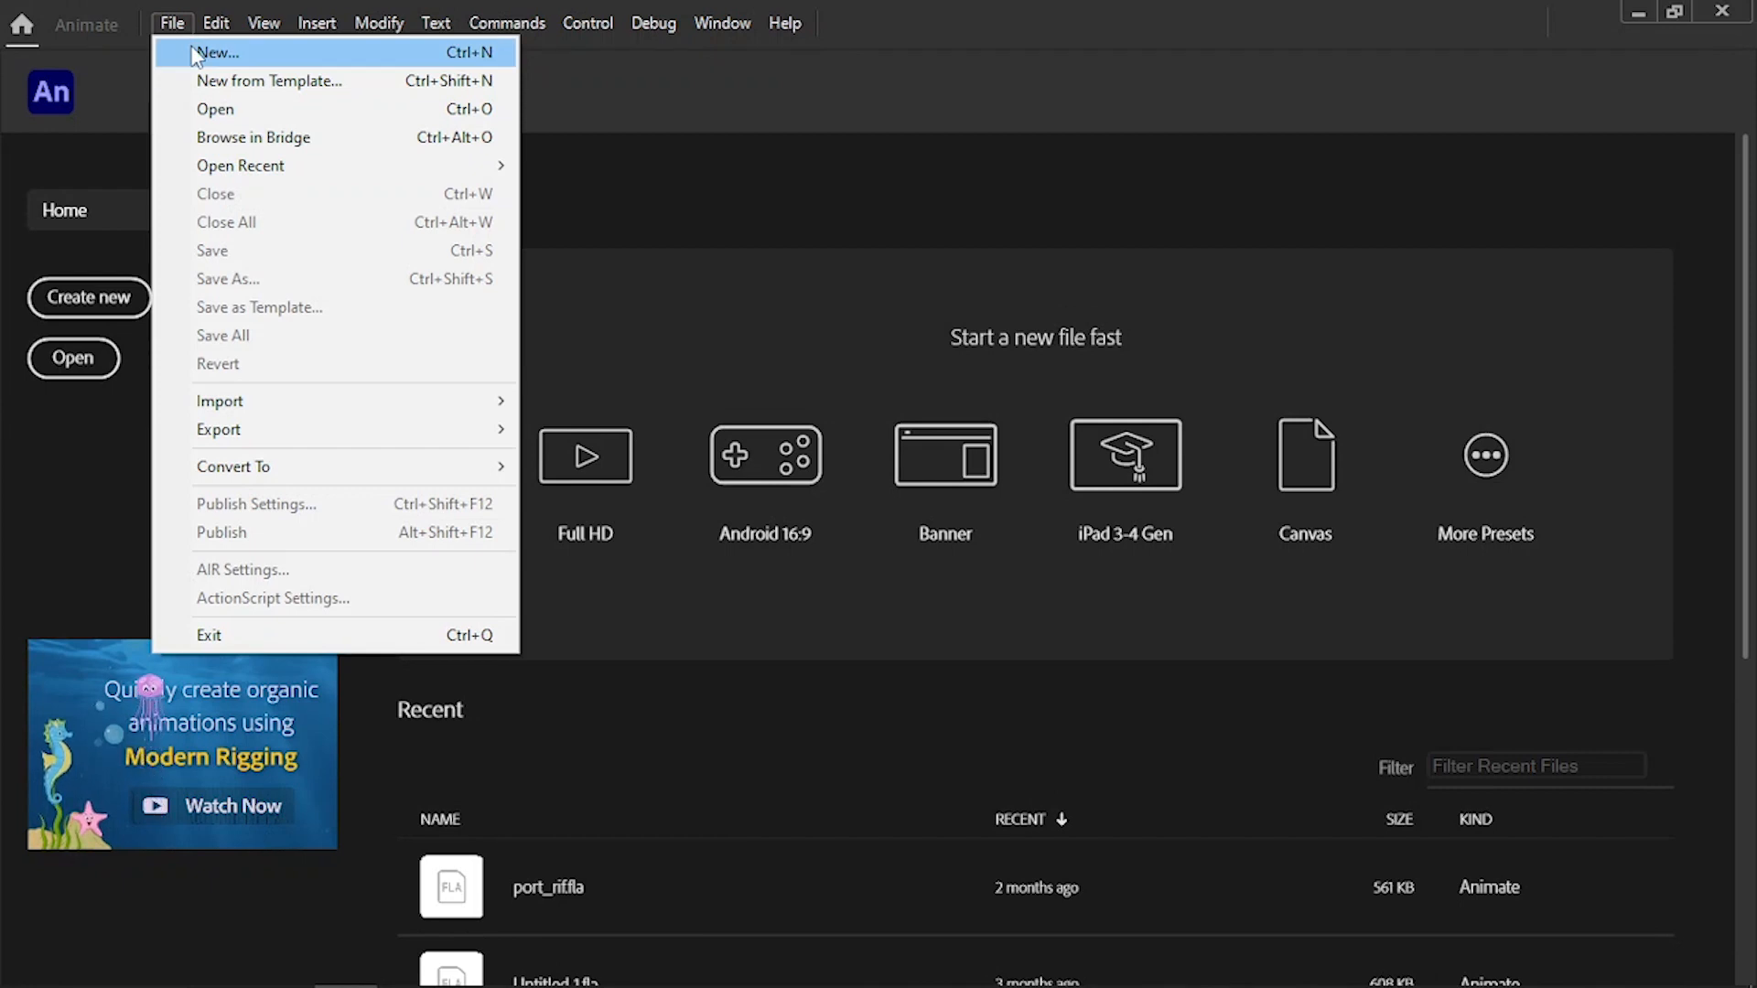
click(196, 54)
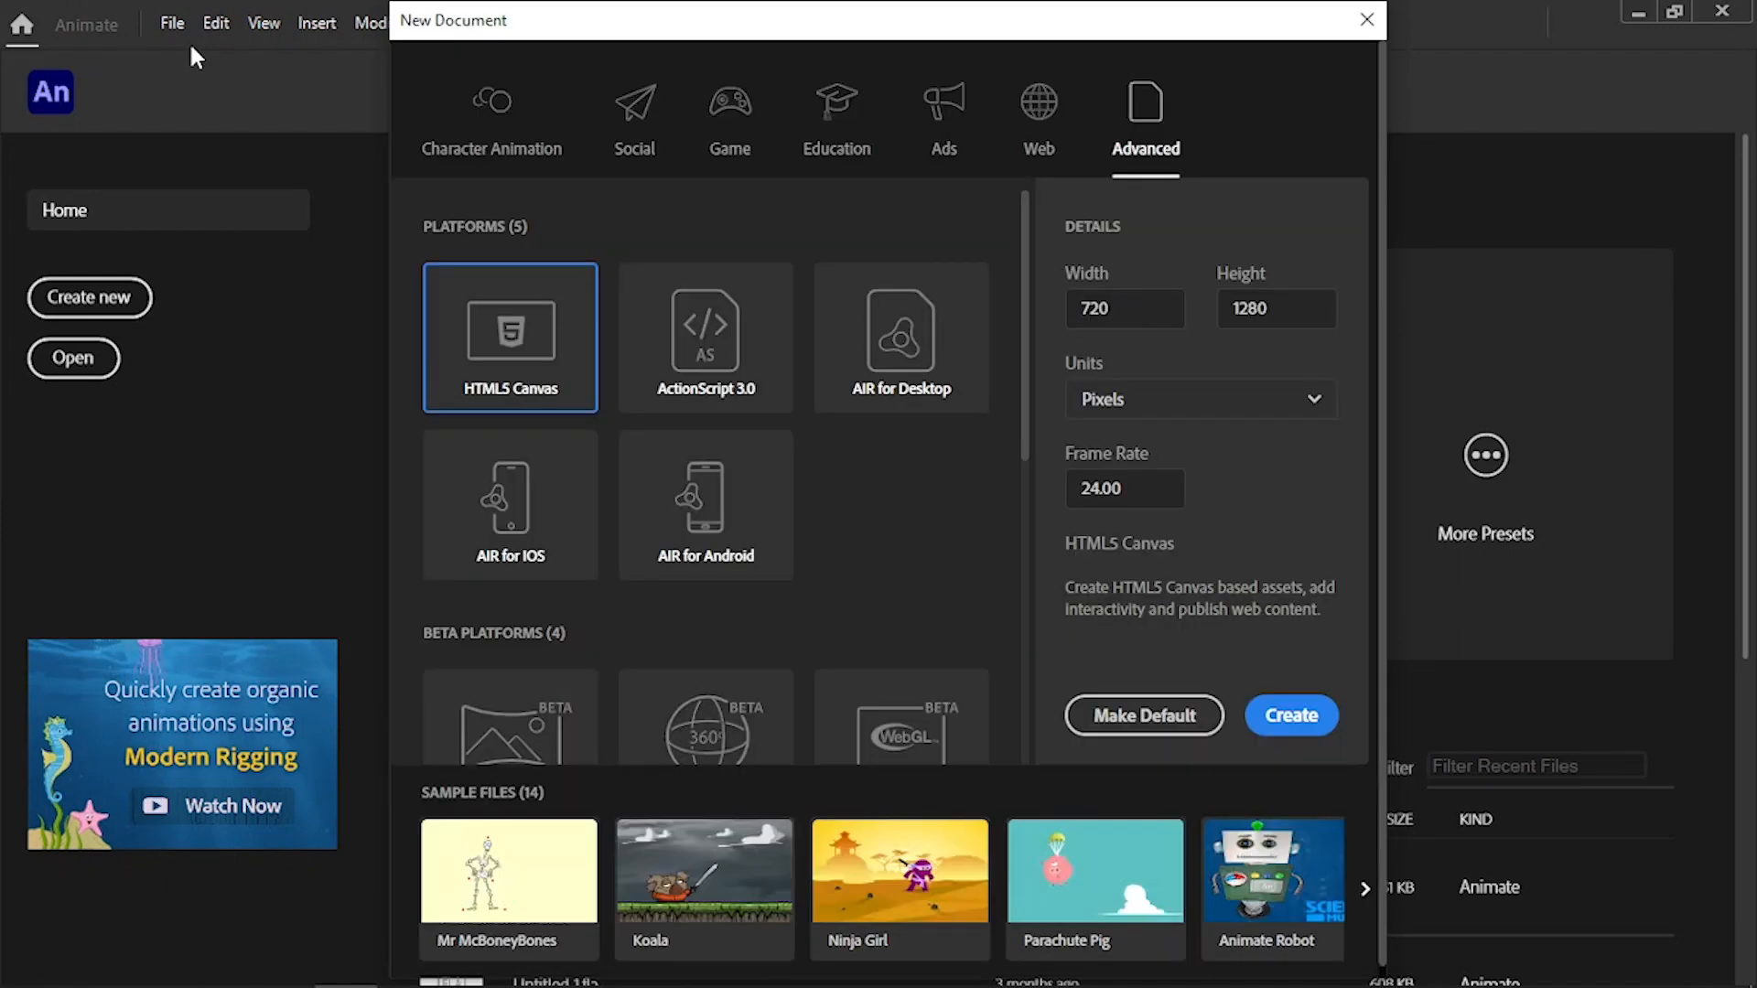
click(1115, 311)
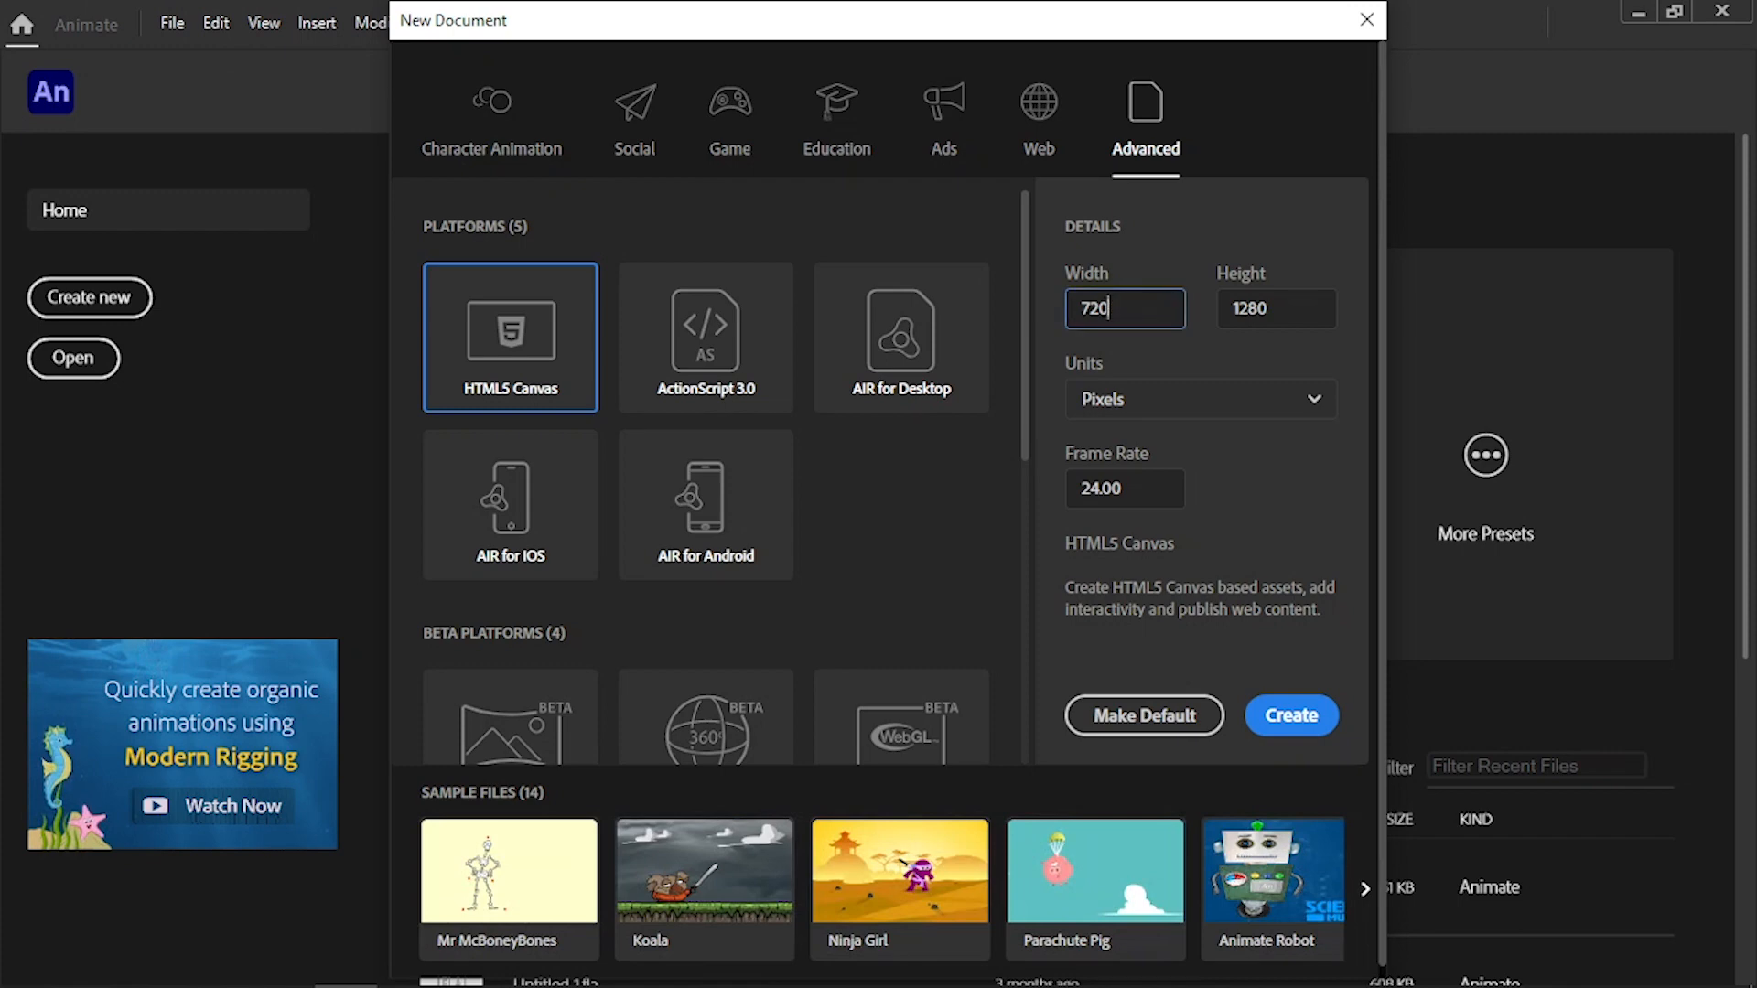
text(1280)
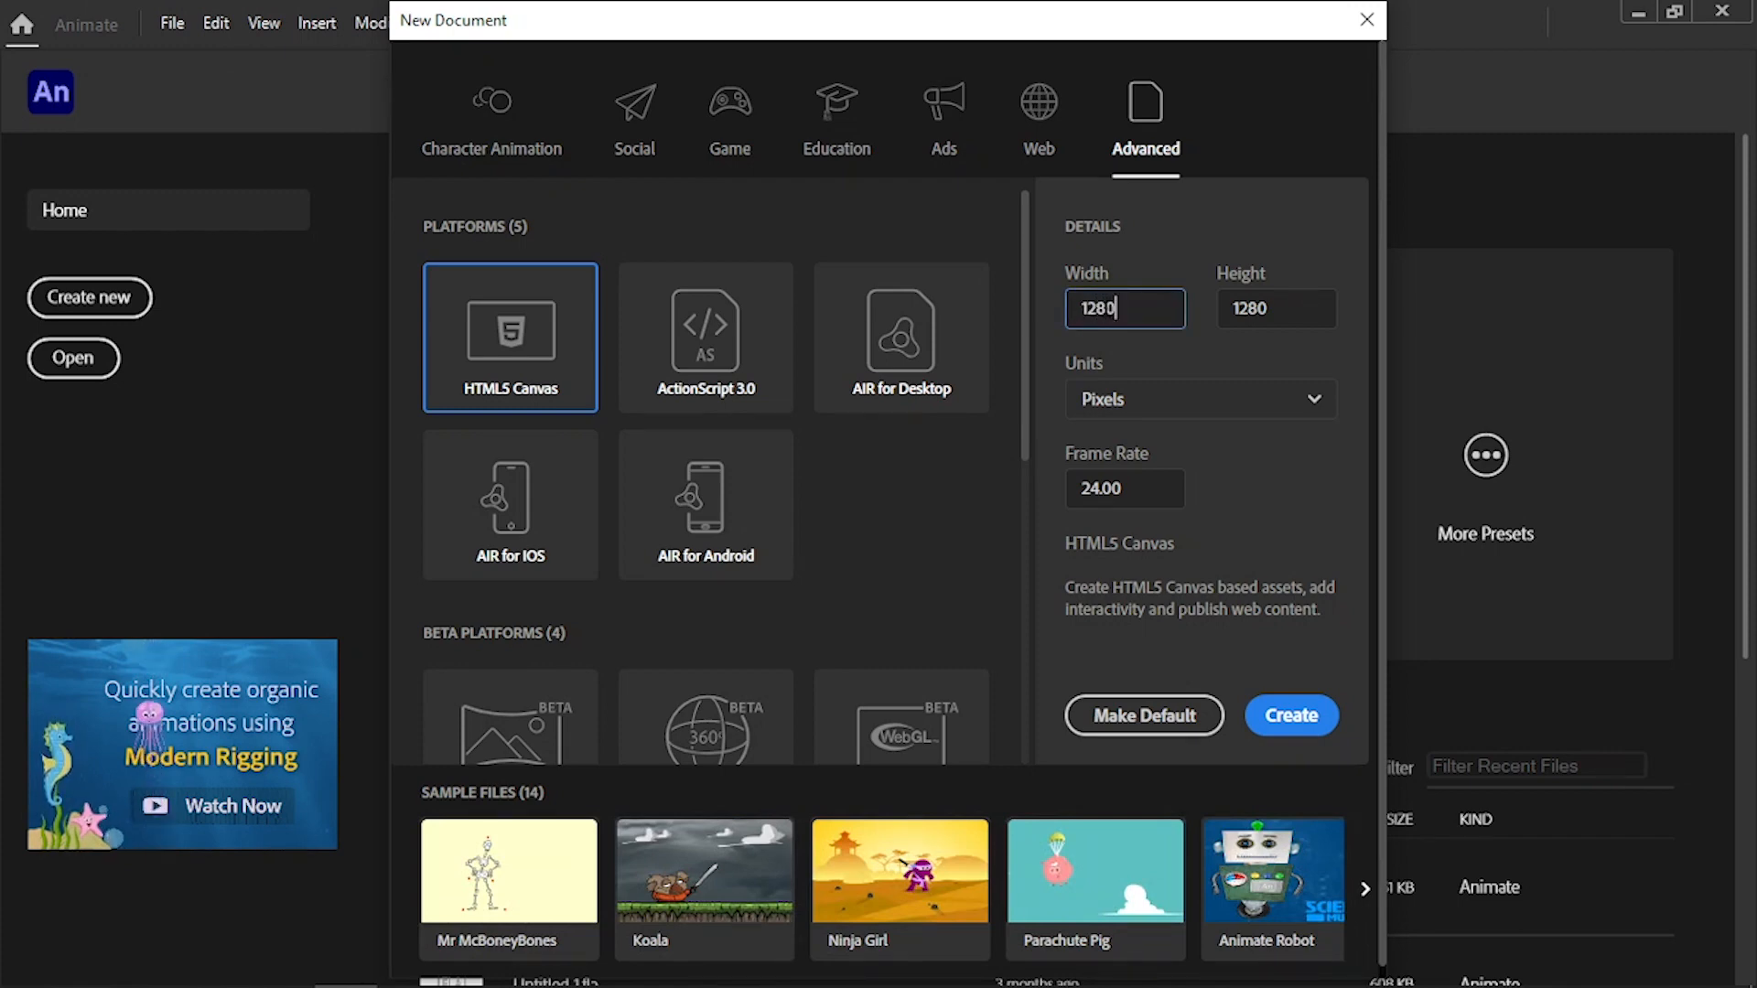
click(1272, 308)
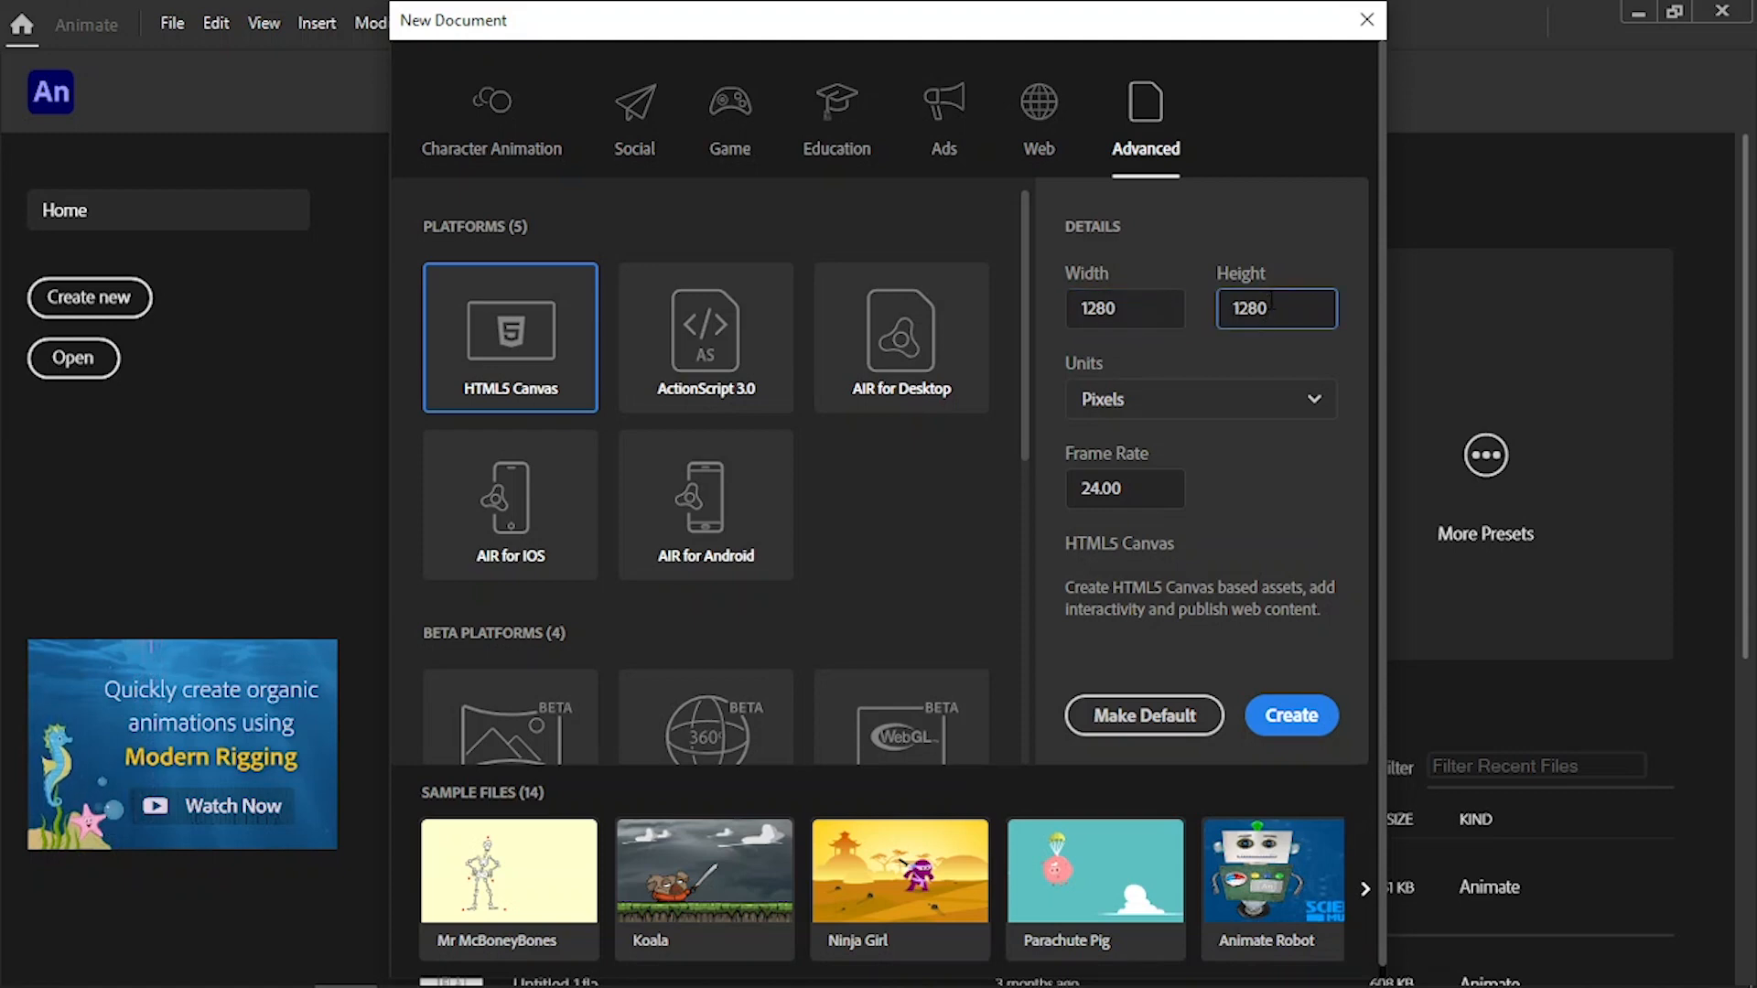
text(820)
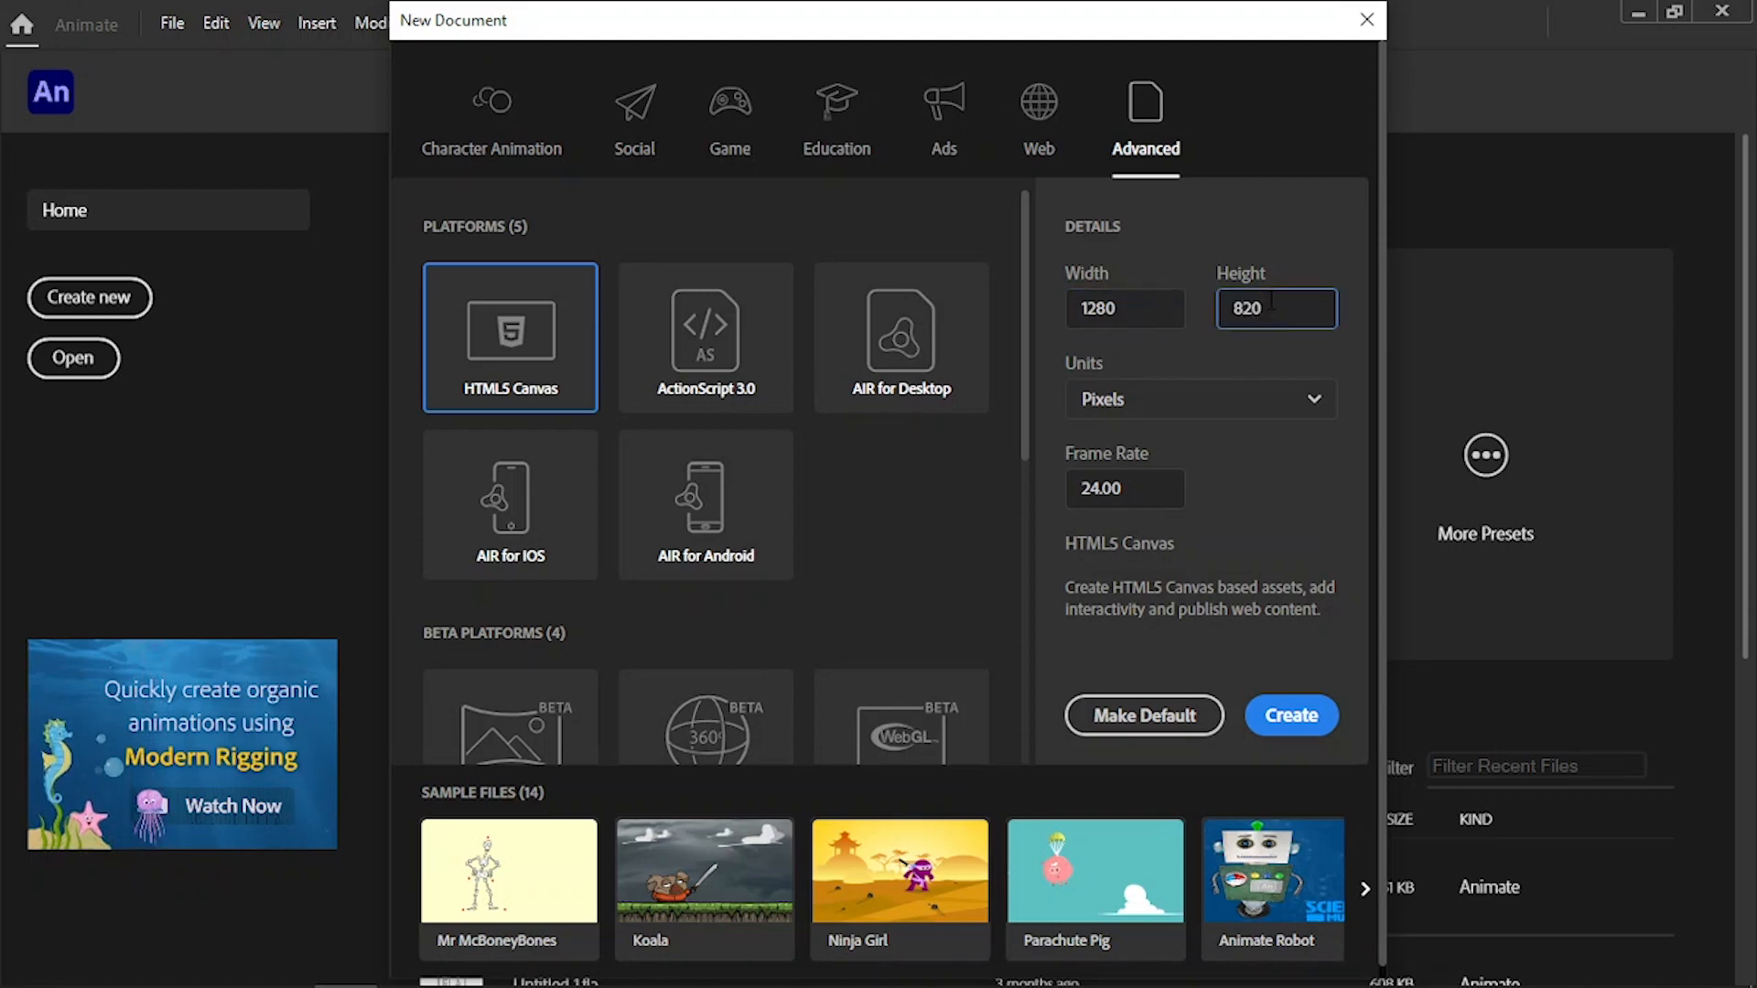
click(1294, 721)
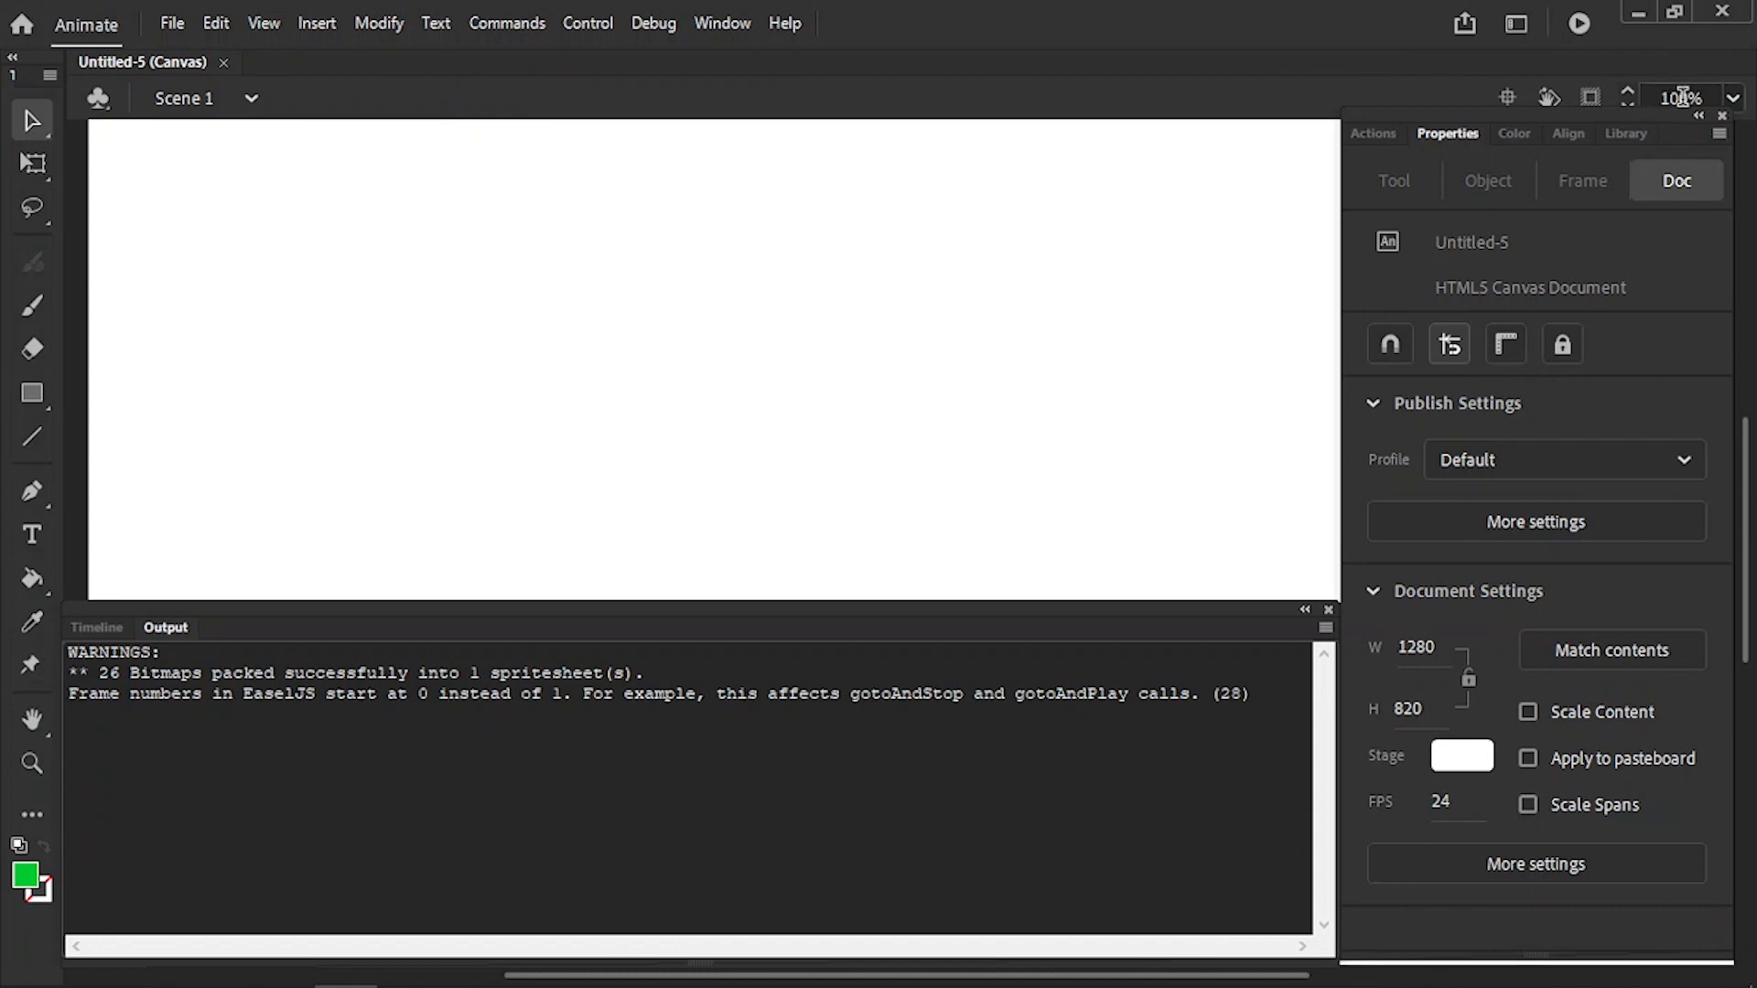
- Set the stage background colour to dark blue #003399
drag(1688, 98, 1649, 99)
text(40)
key(Return)
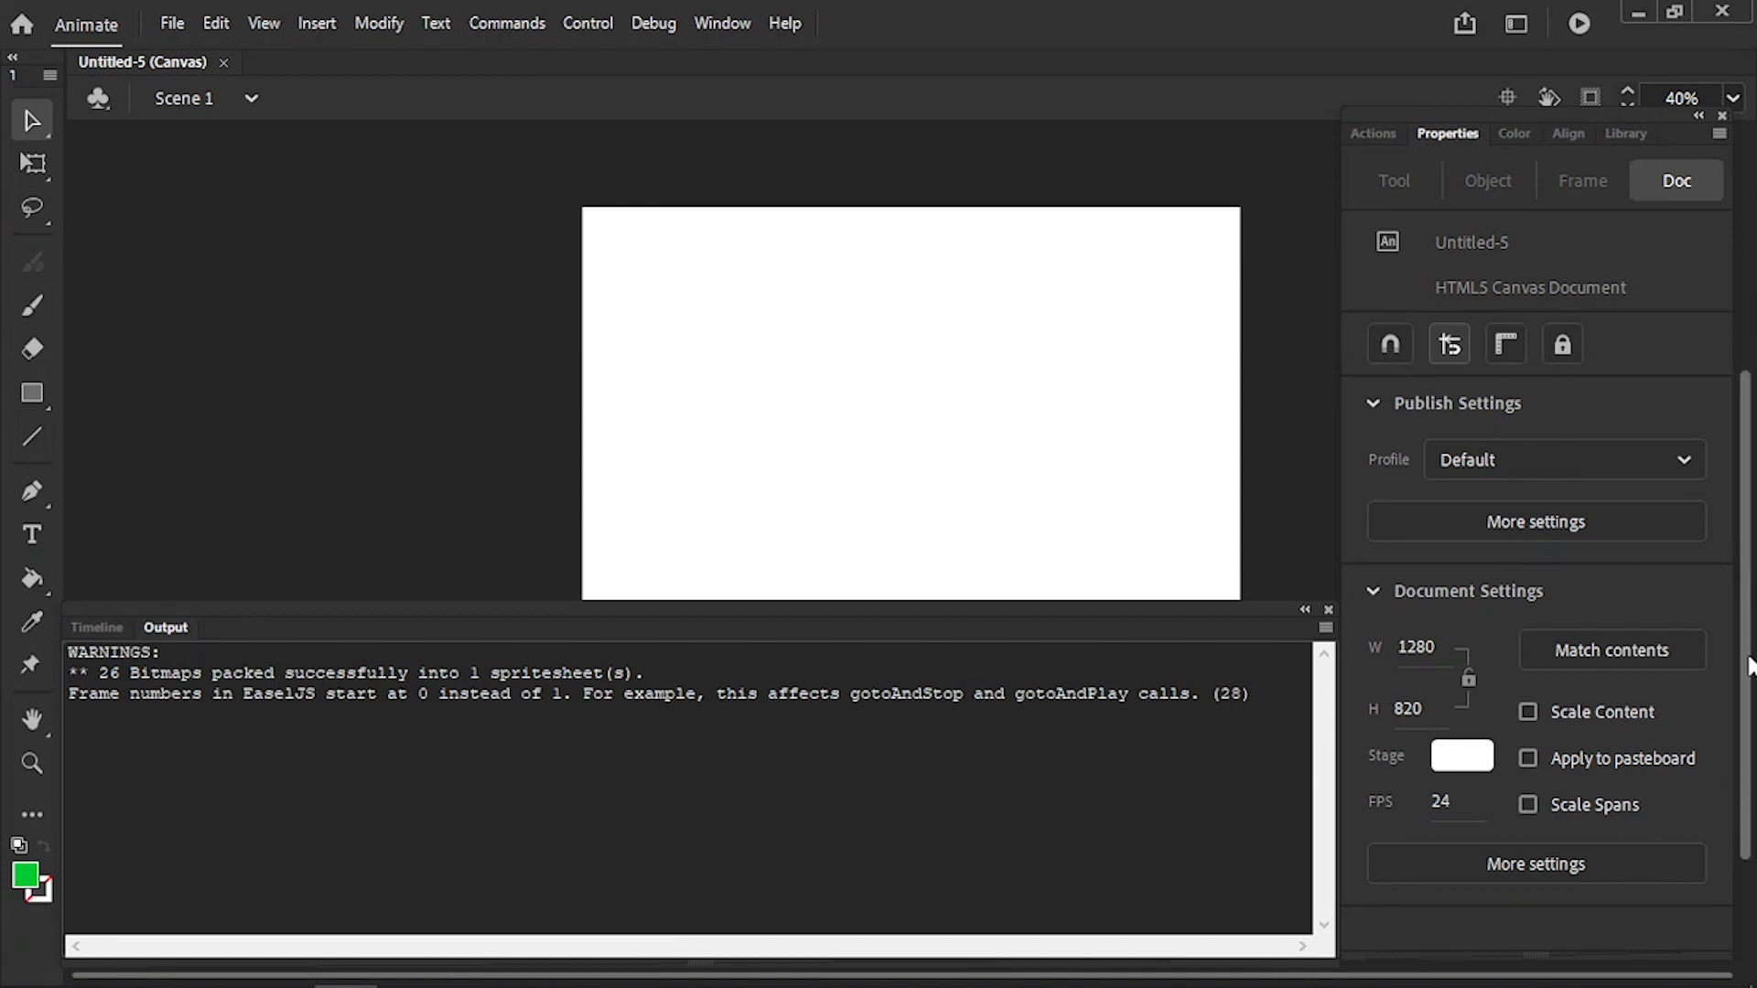
drag(673, 975, 737, 976)
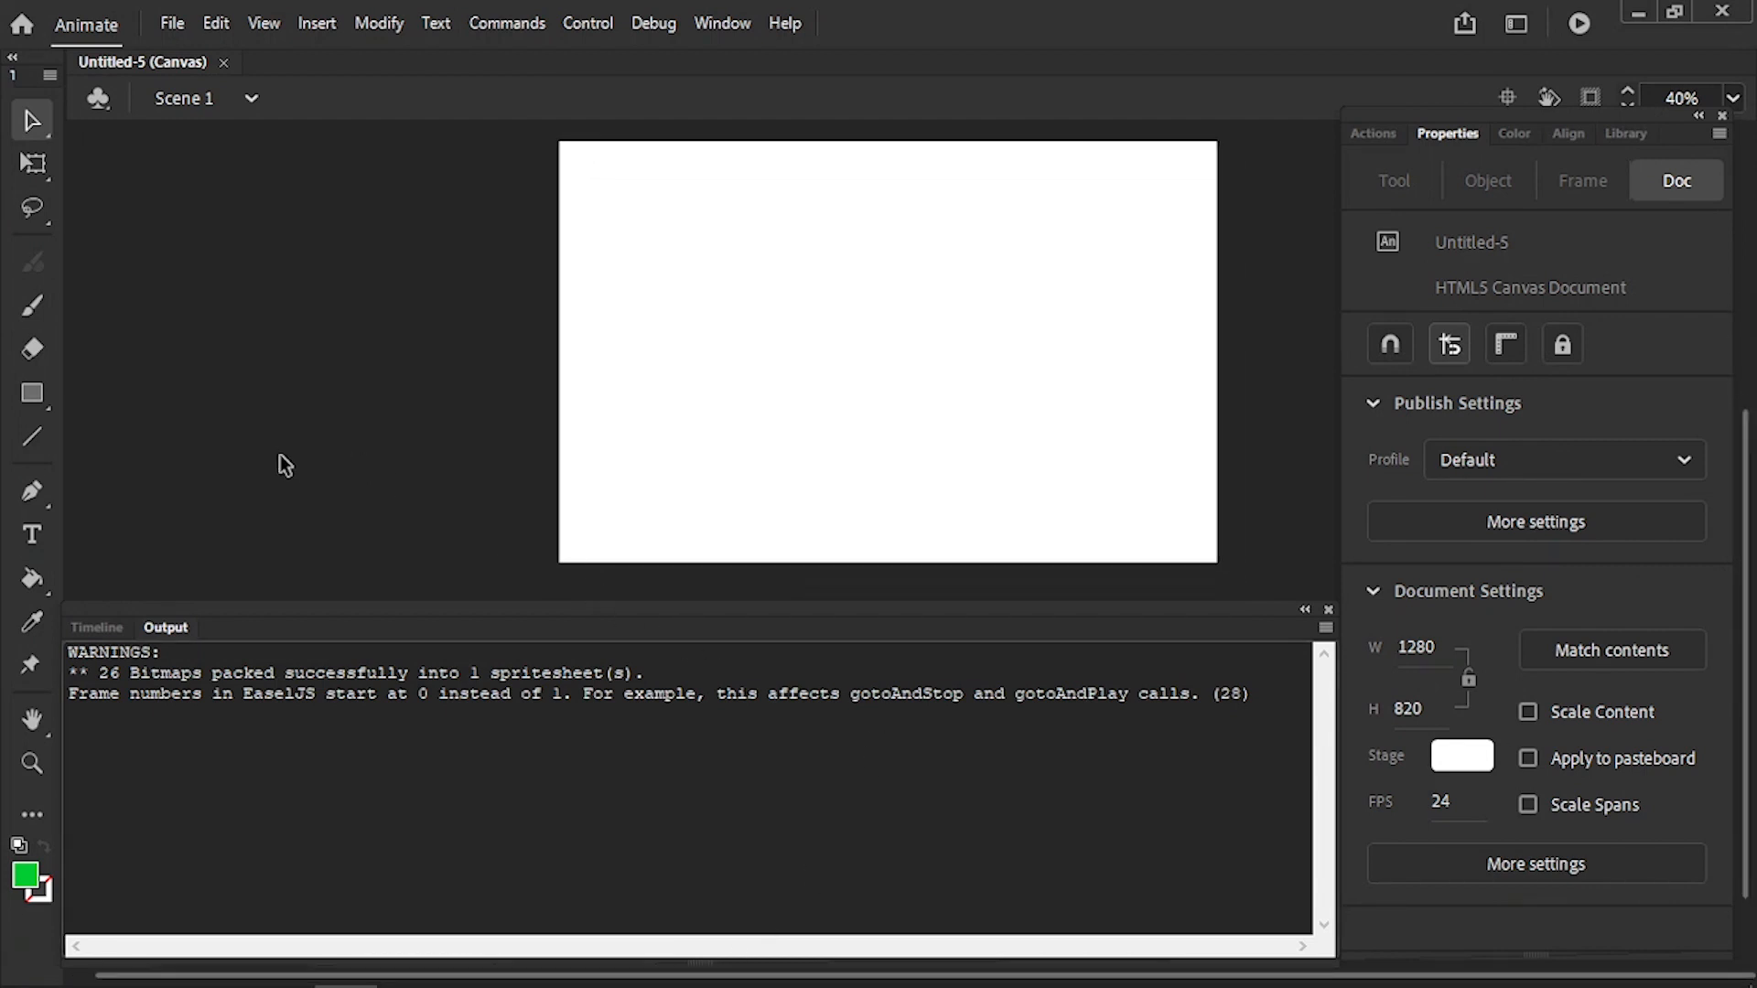
click(1457, 758)
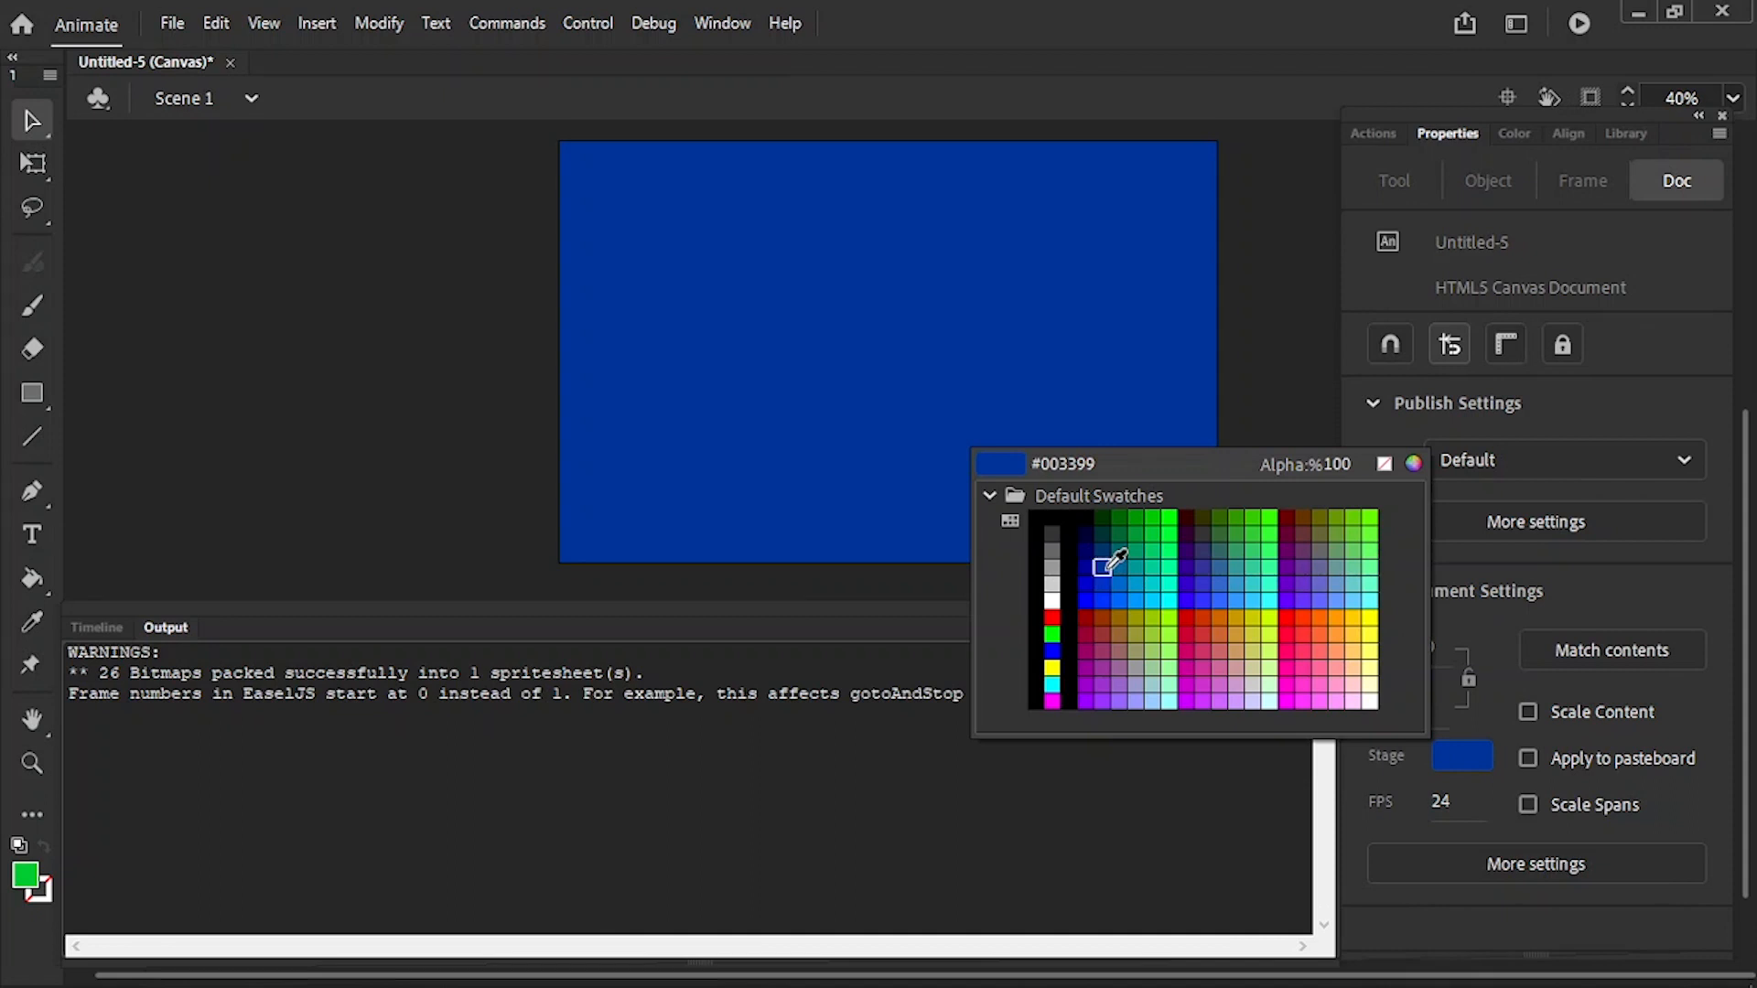
click(1108, 566)
- Add the static text "SELAMAT DATANG" with a yellow fill to the upper middle of the stage
click(33, 537)
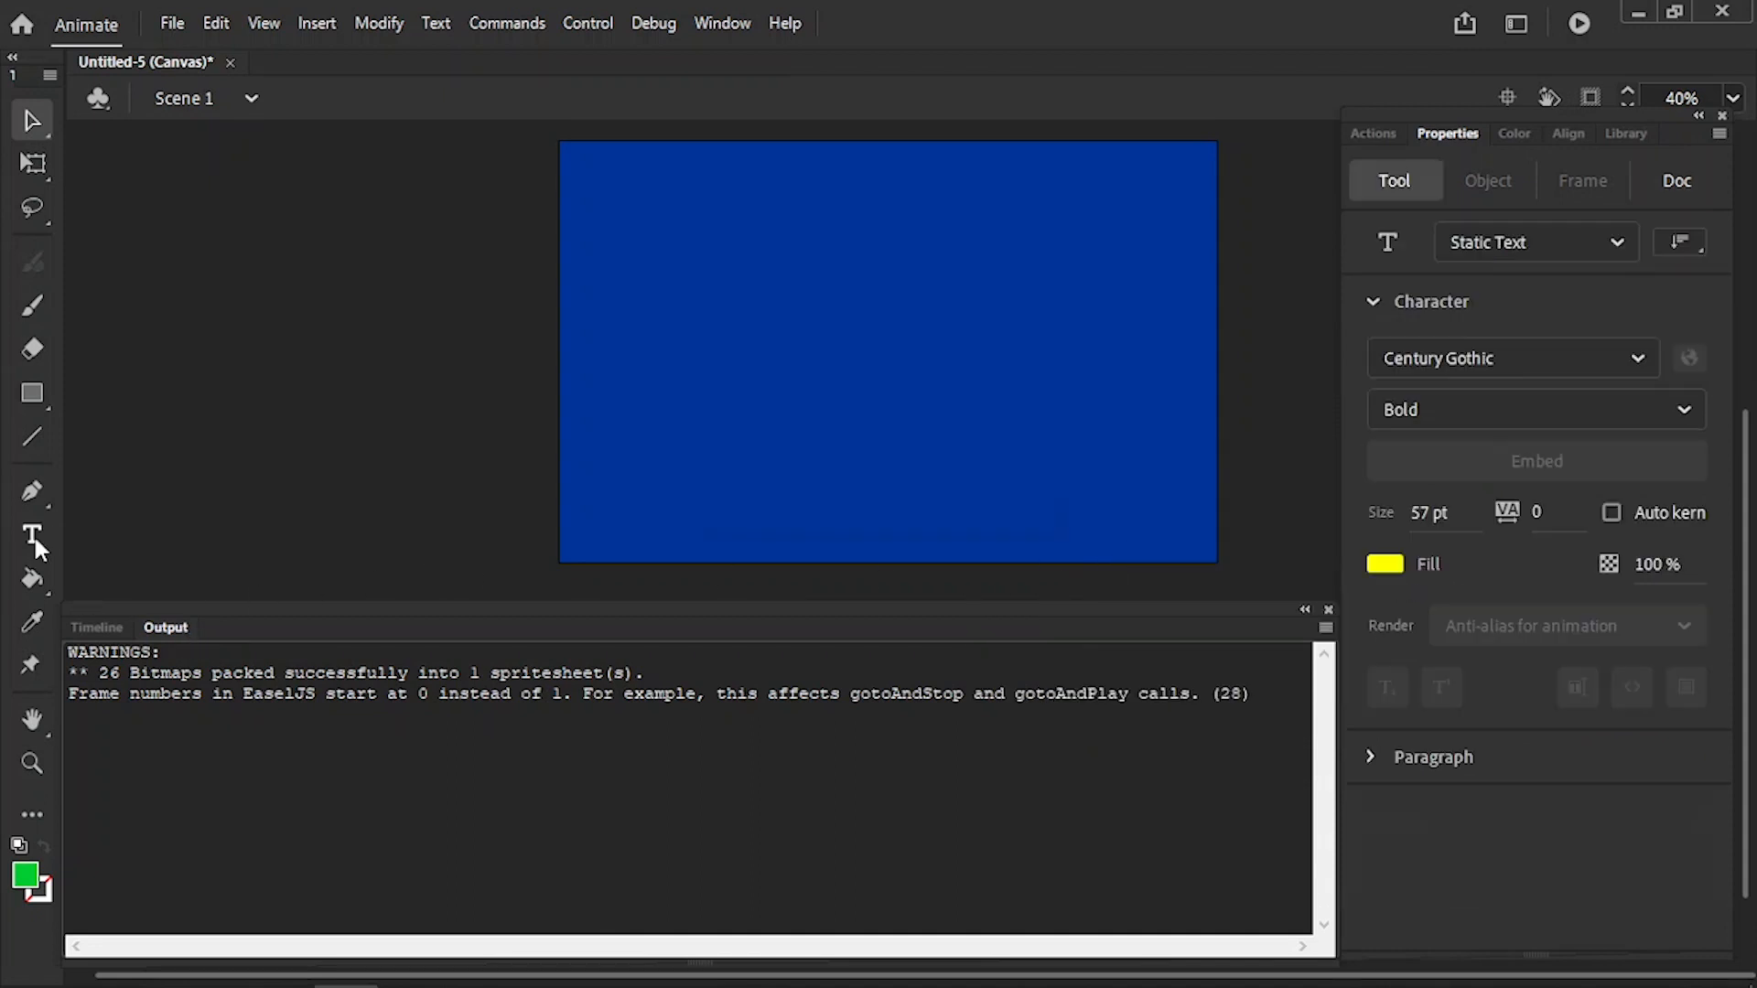
click(1383, 565)
click(990, 792)
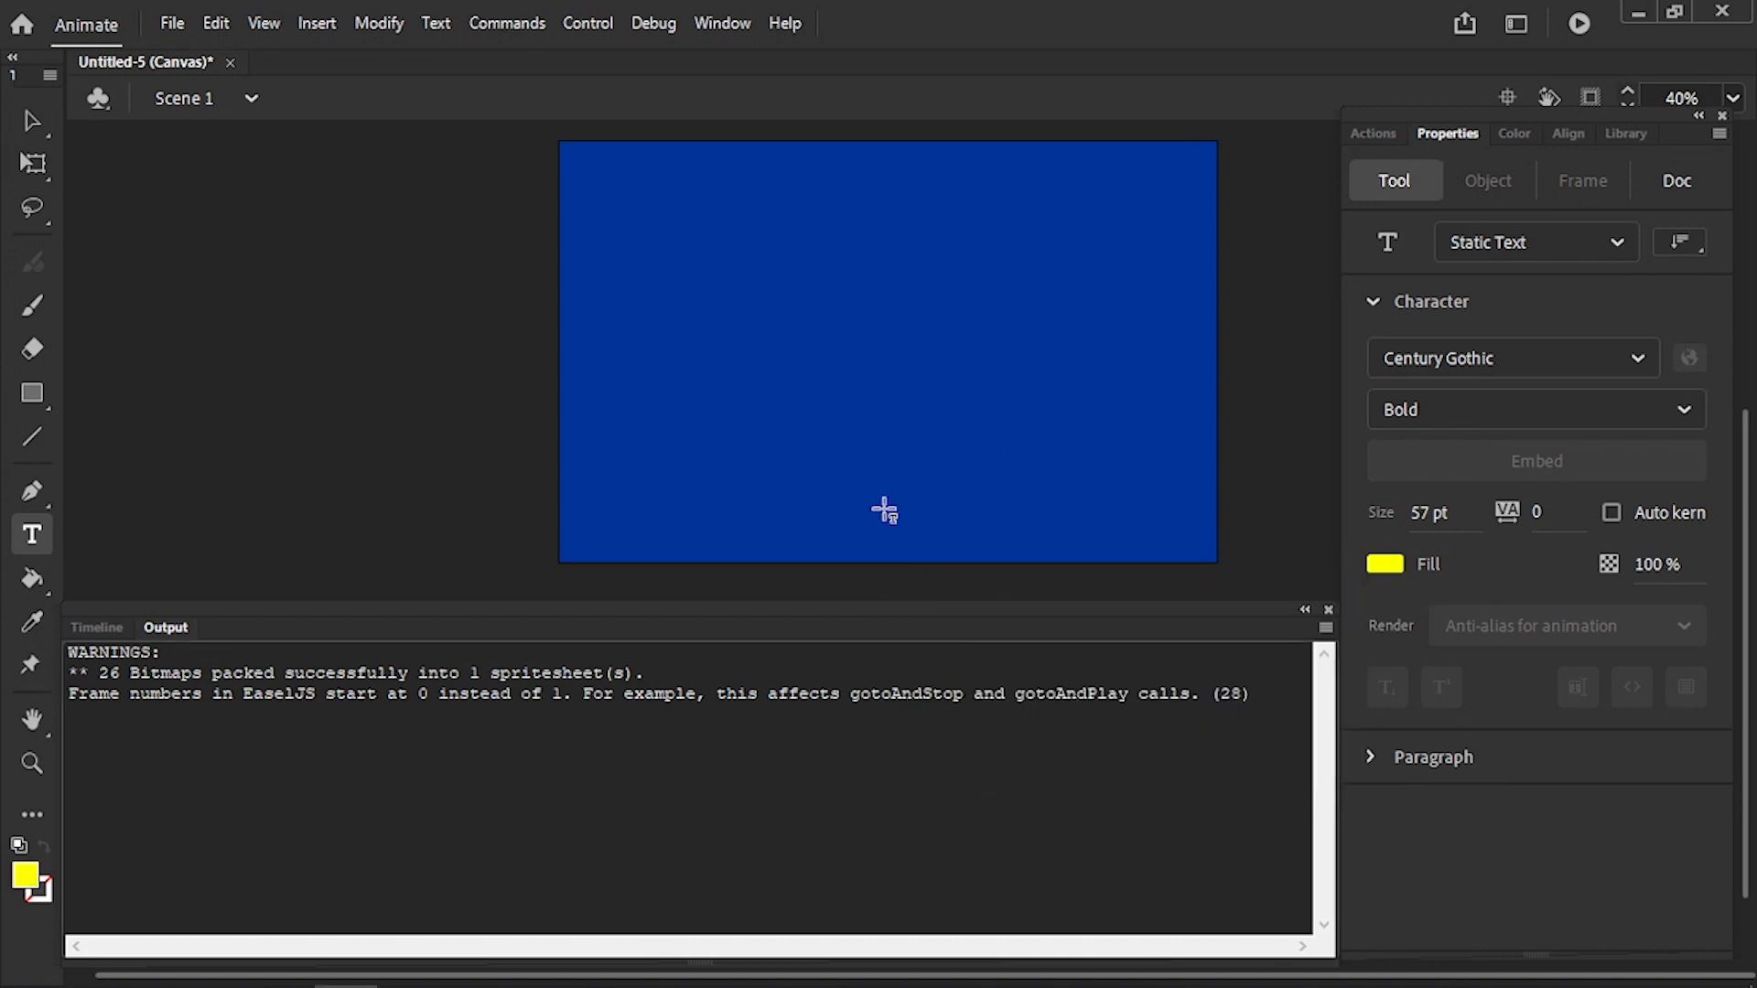
click(810, 318)
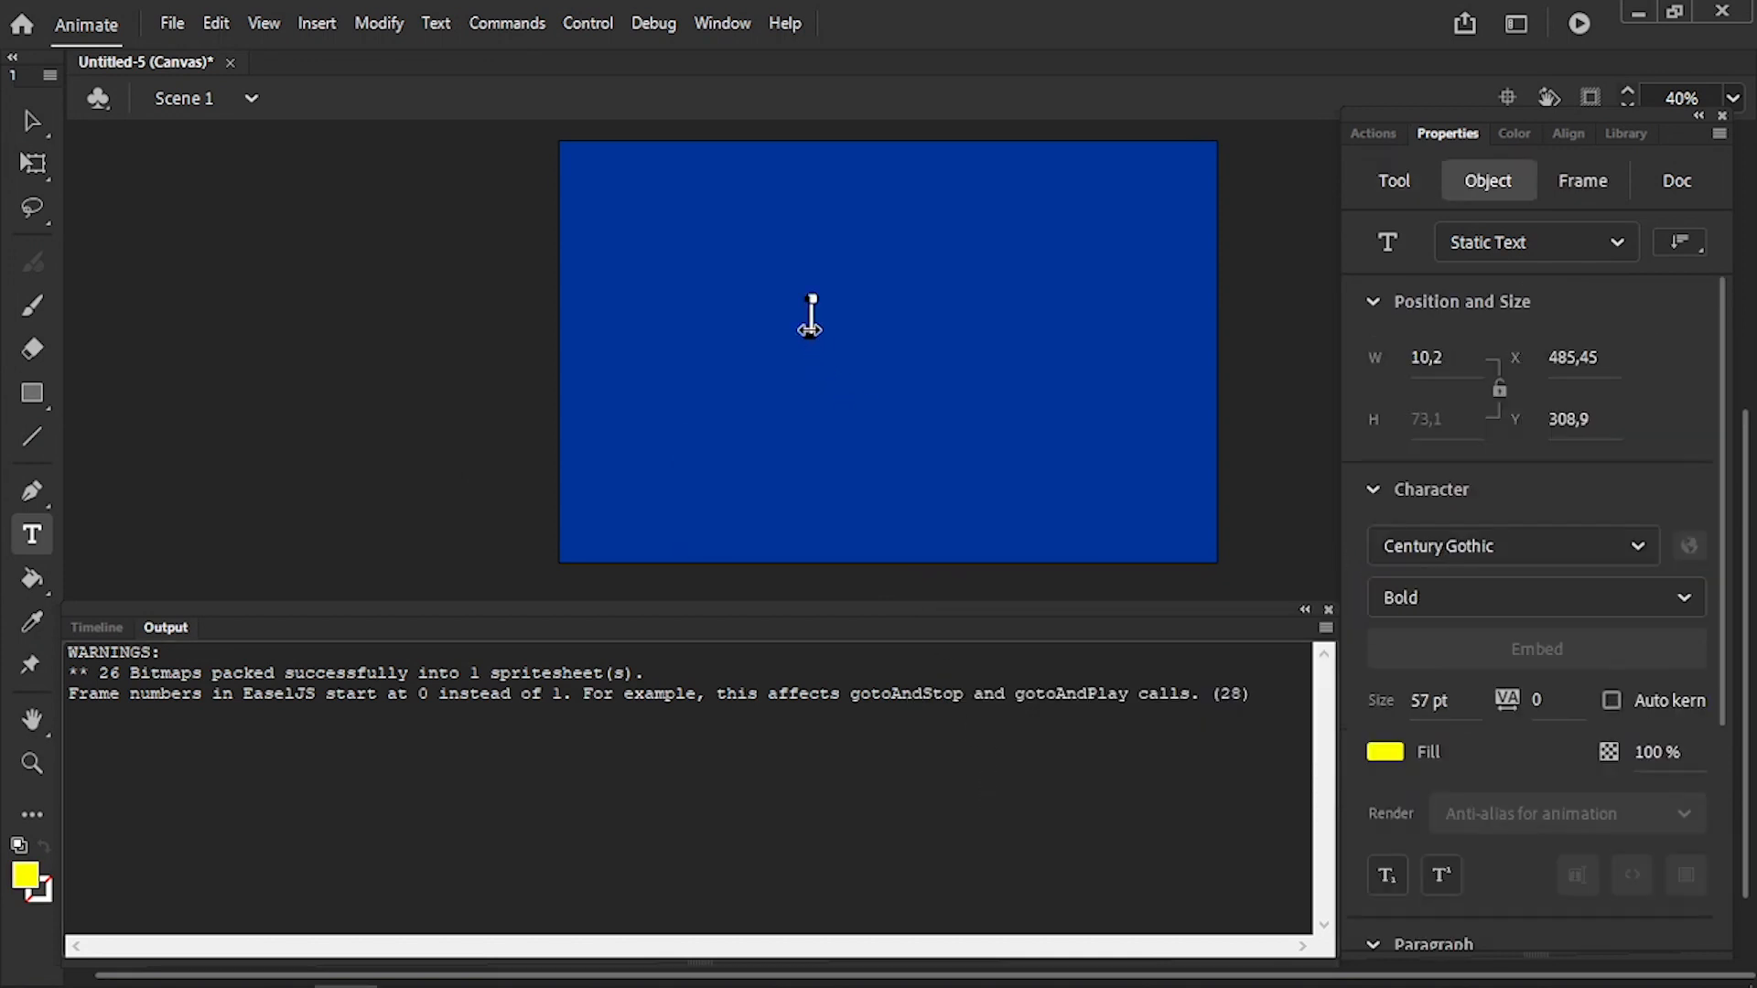
text(s)
key(BackSpace)
text(SEL)
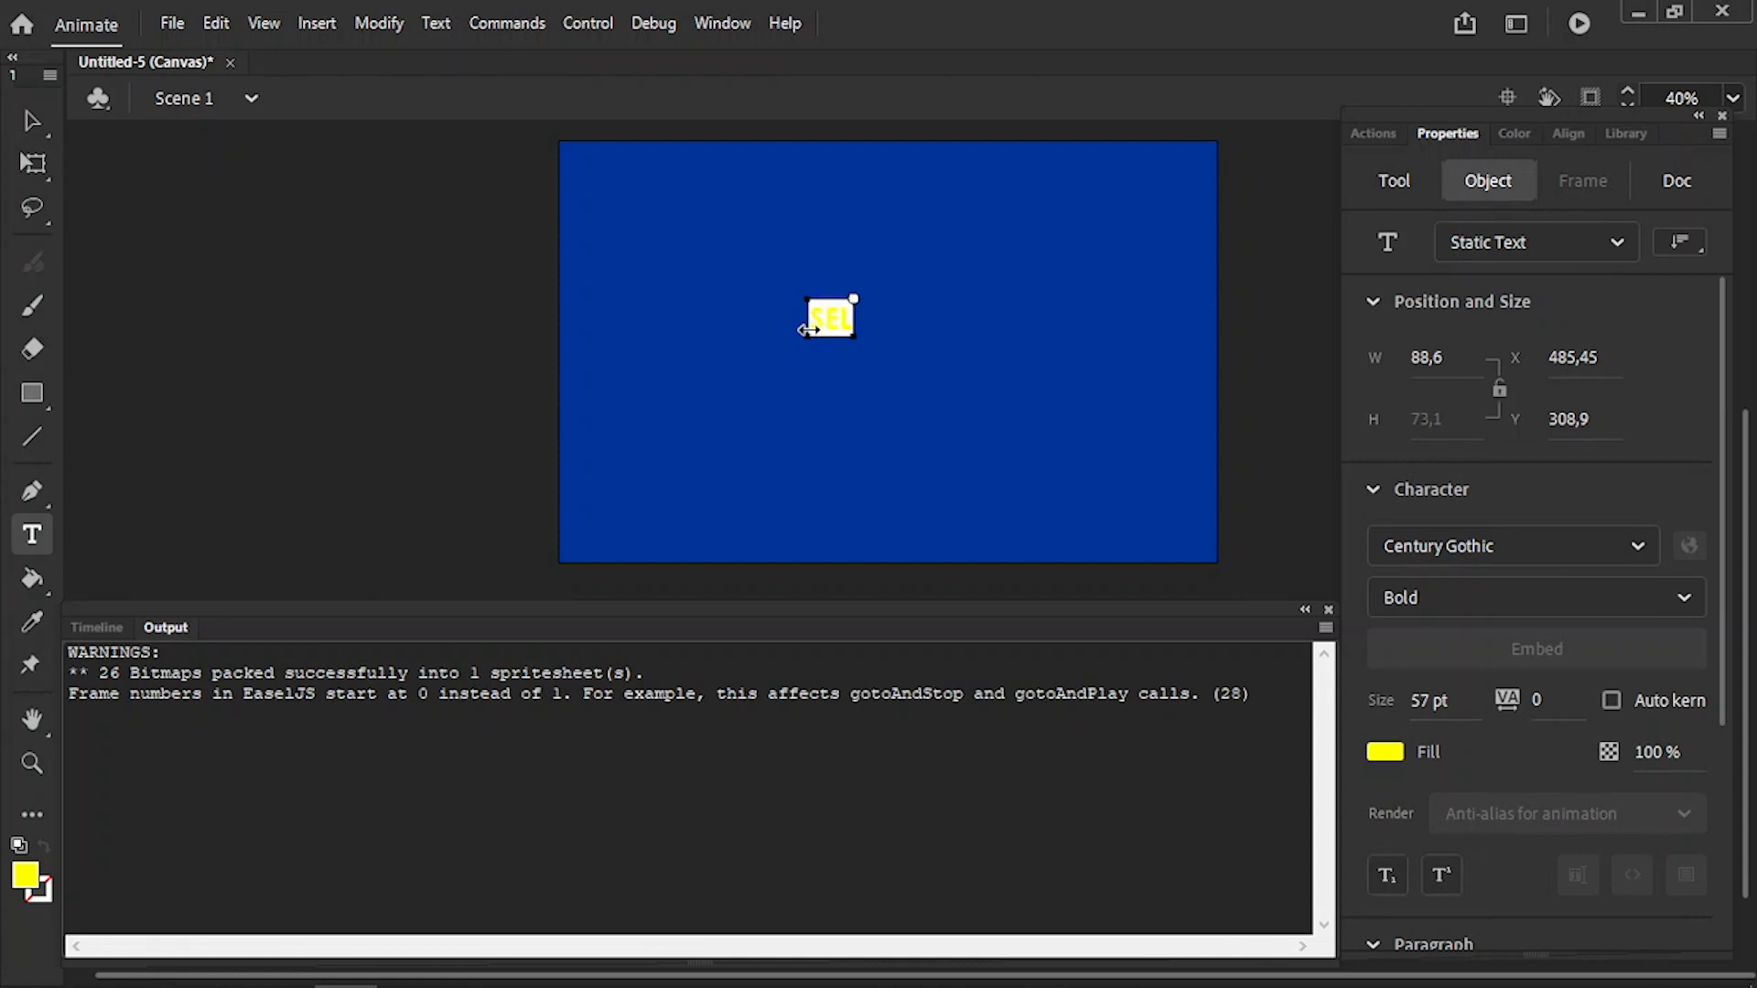
text(AMAT DAT)
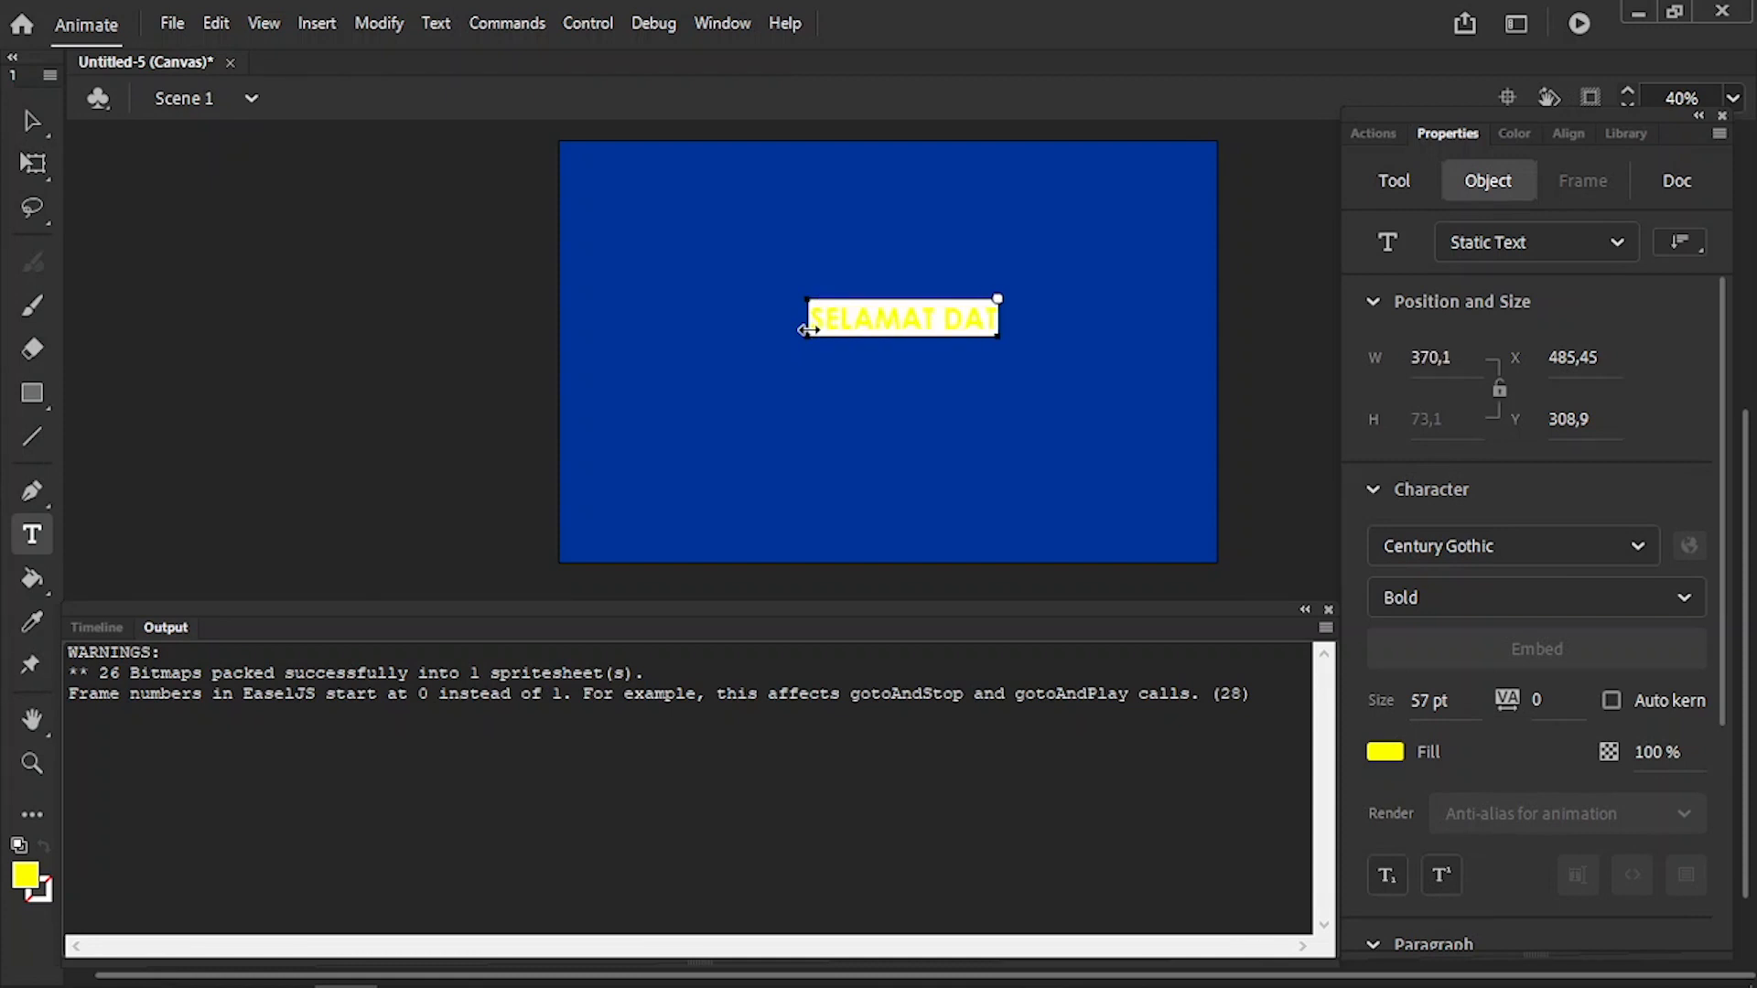
text(ANG)
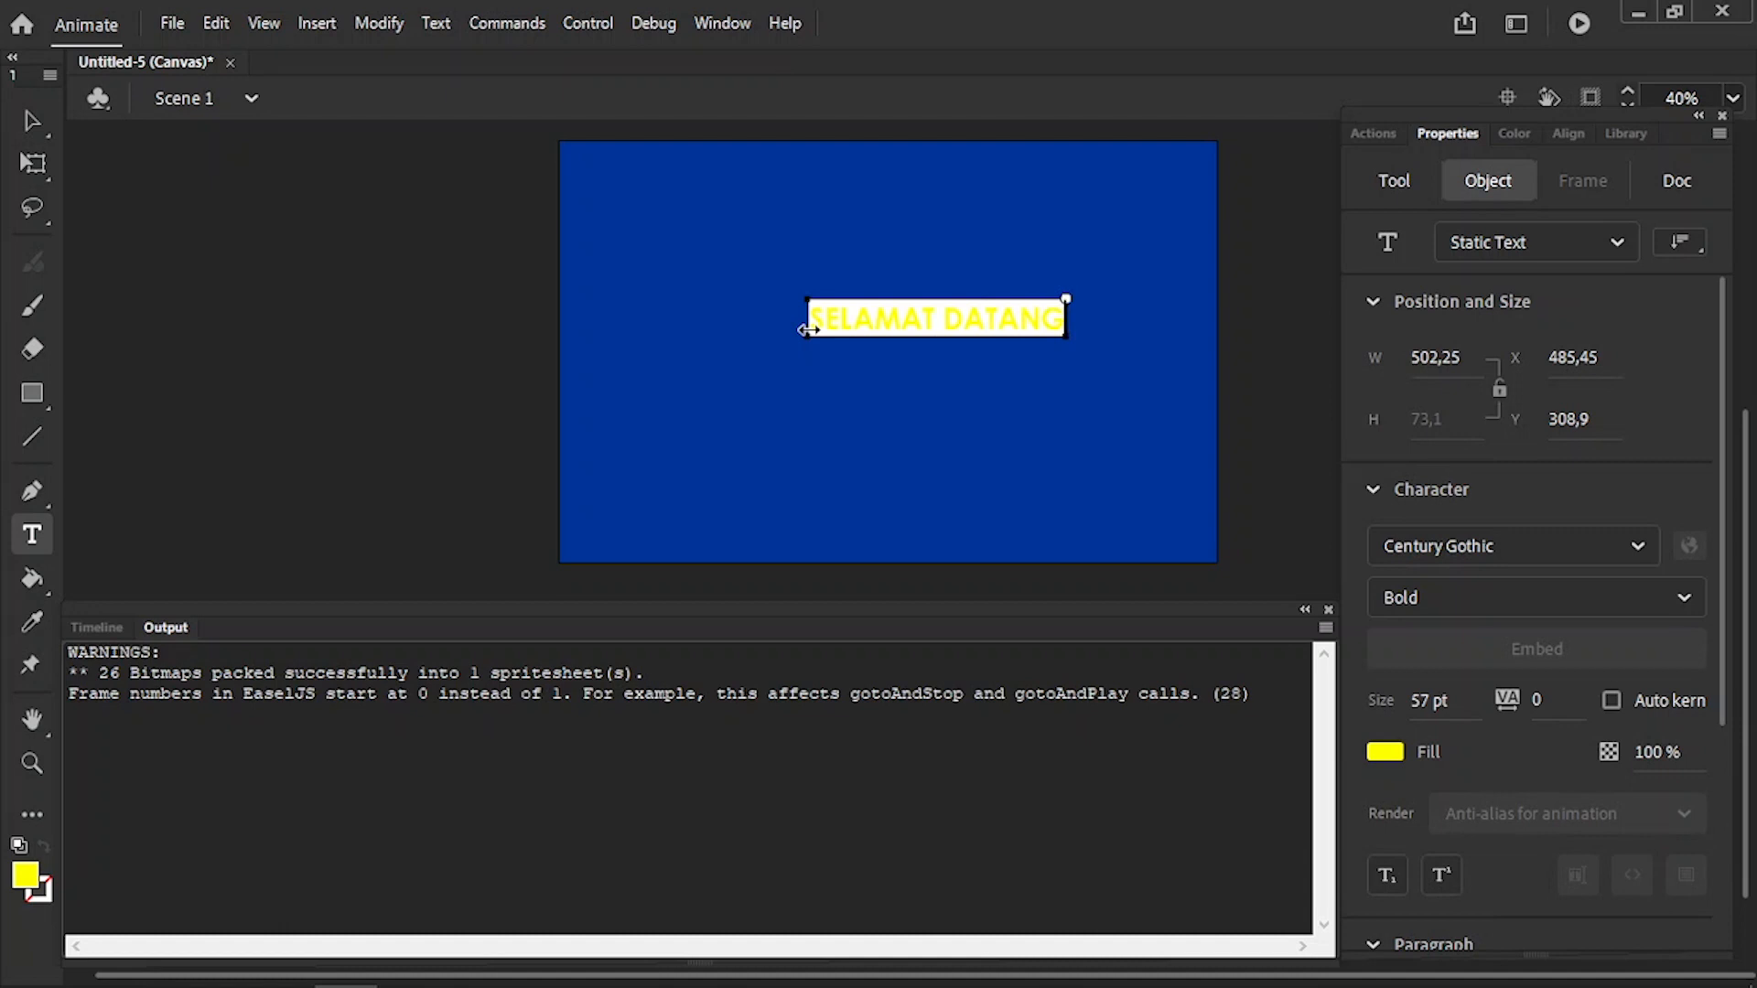
click(32, 121)
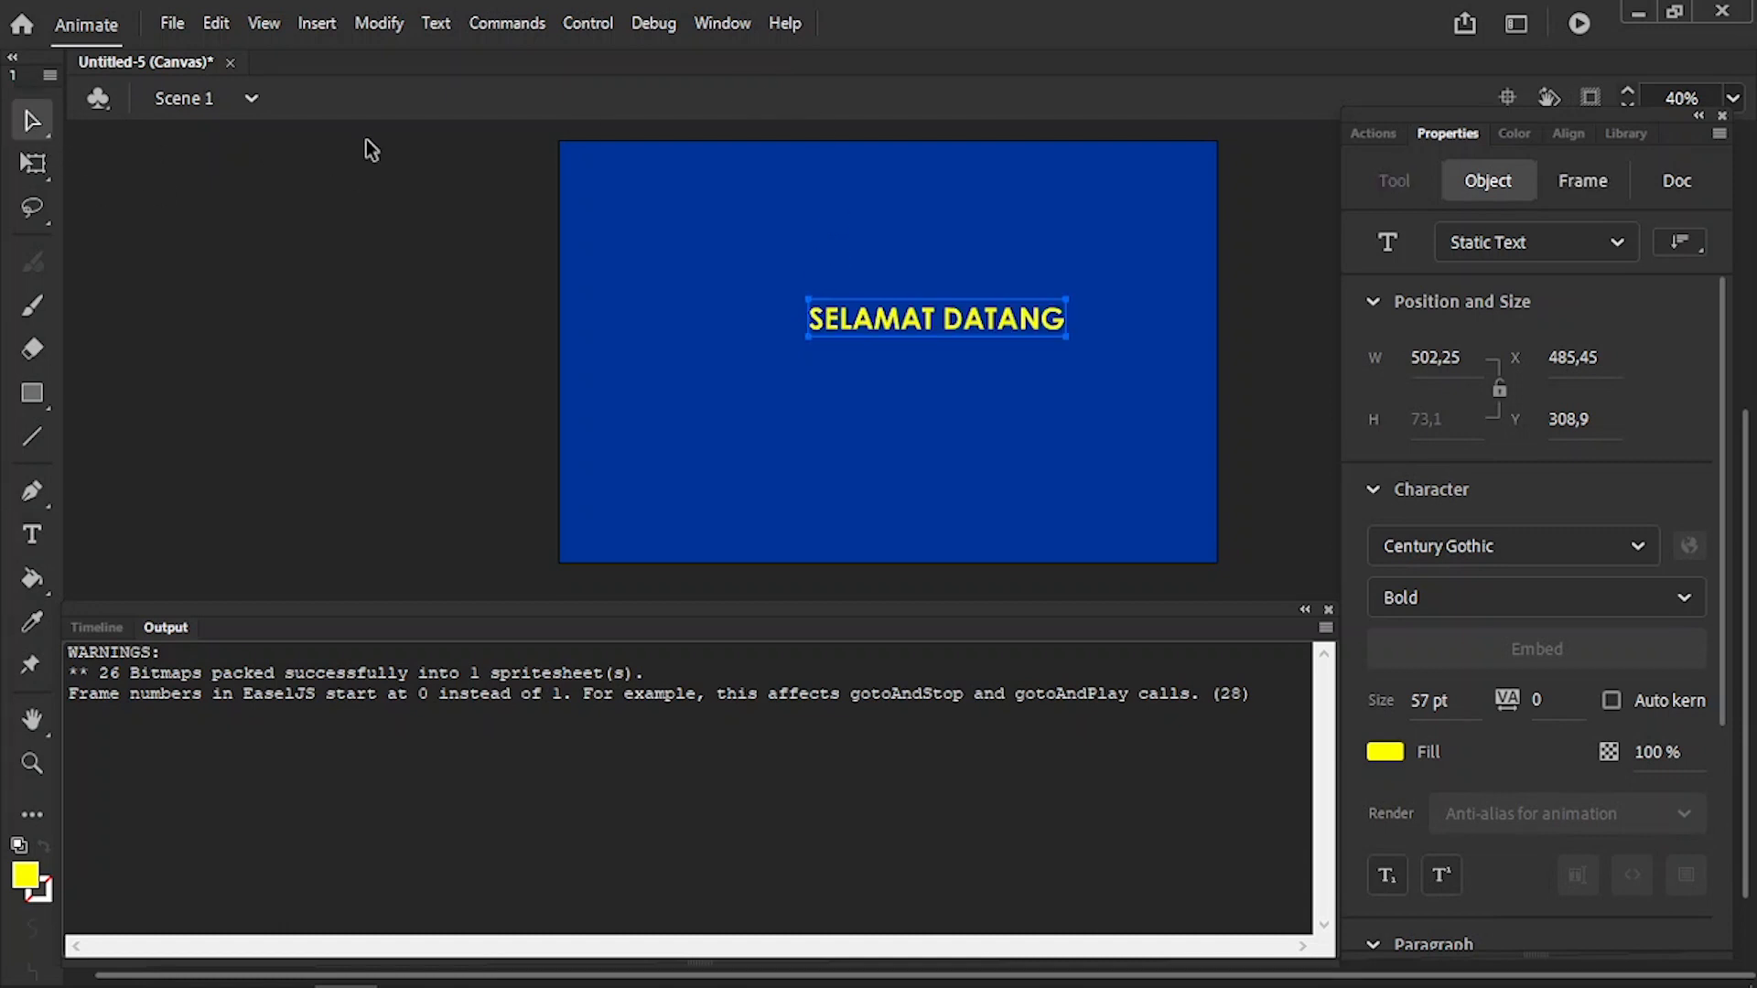
- Centre the SELAMAT DATANG text horizontally on the stage
click(1571, 131)
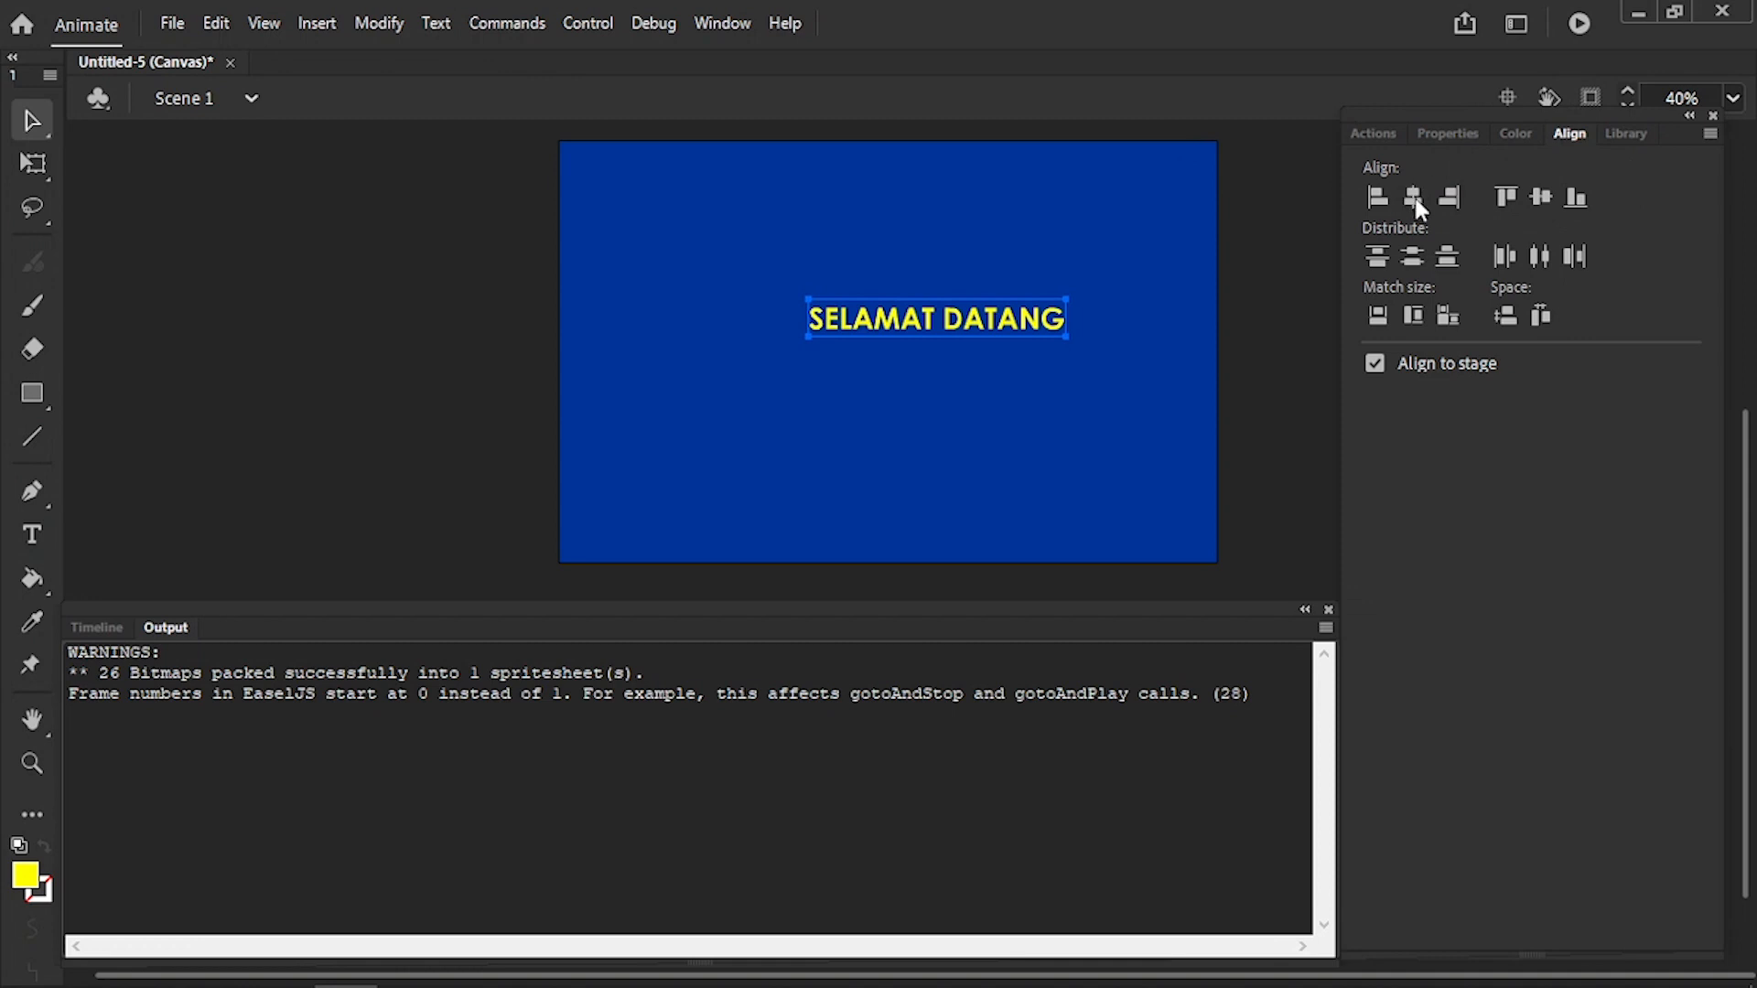
click(1413, 197)
click(1448, 132)
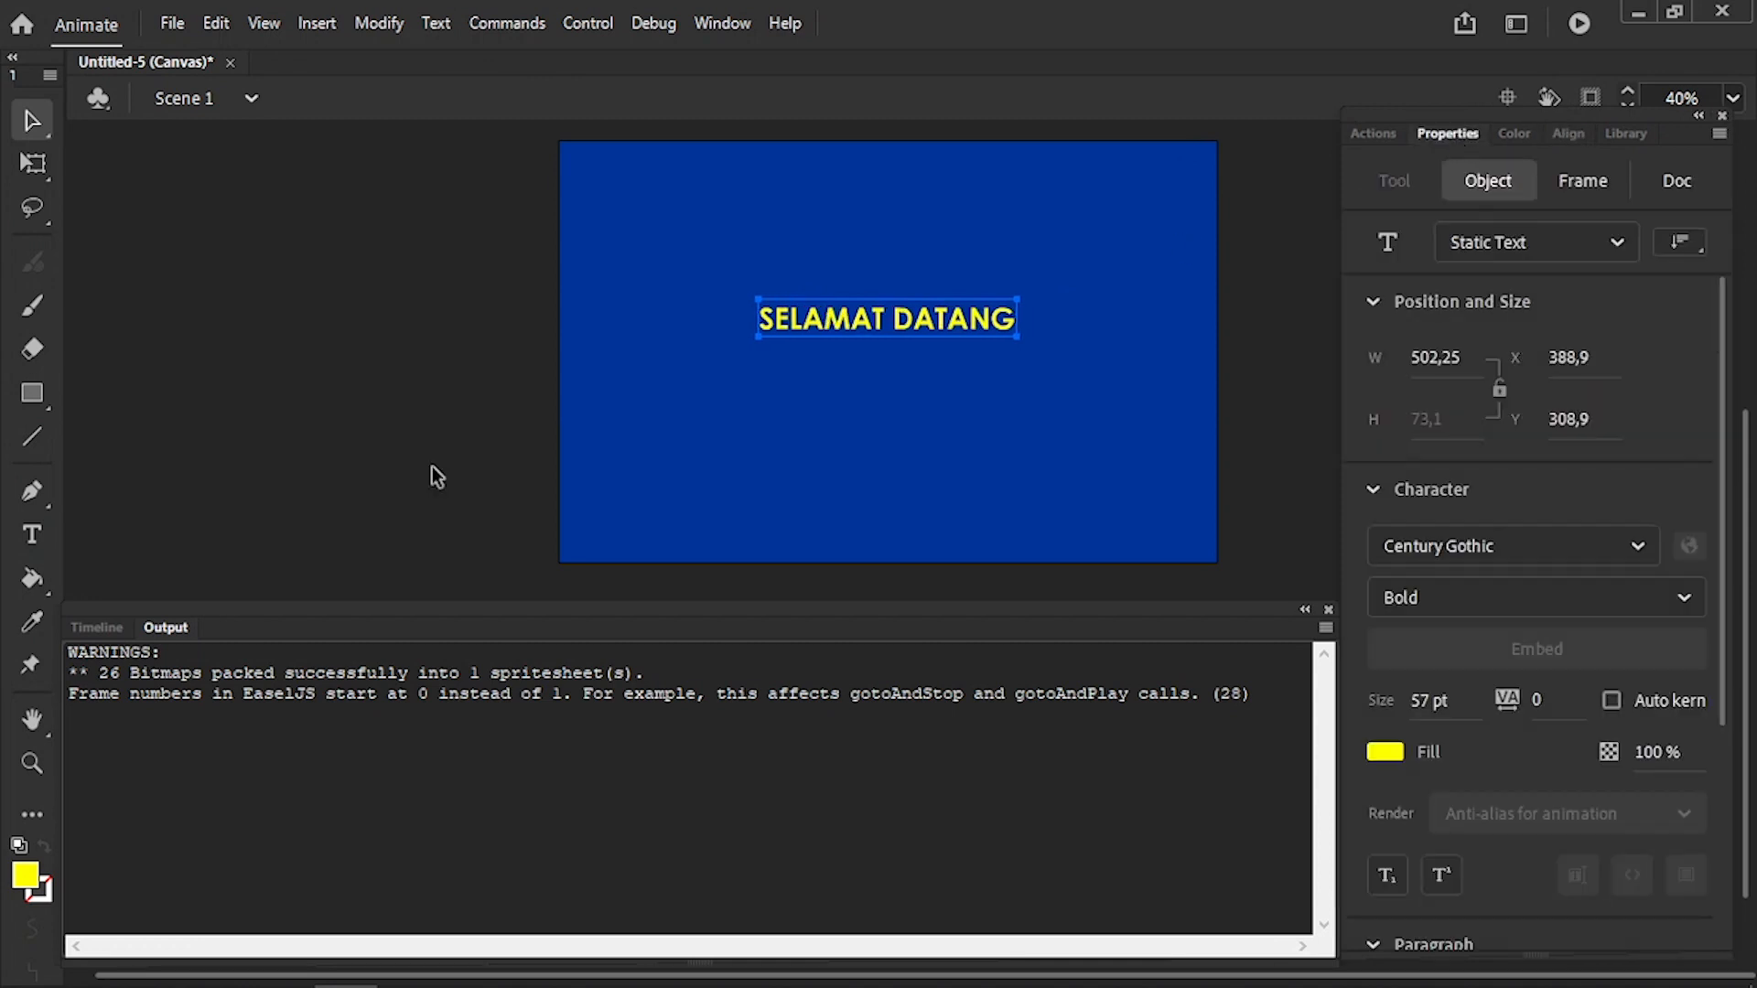
- Convert the SELAMAT DATANG text to a Movie Clip symbol named animasi_klasik
click(101, 628)
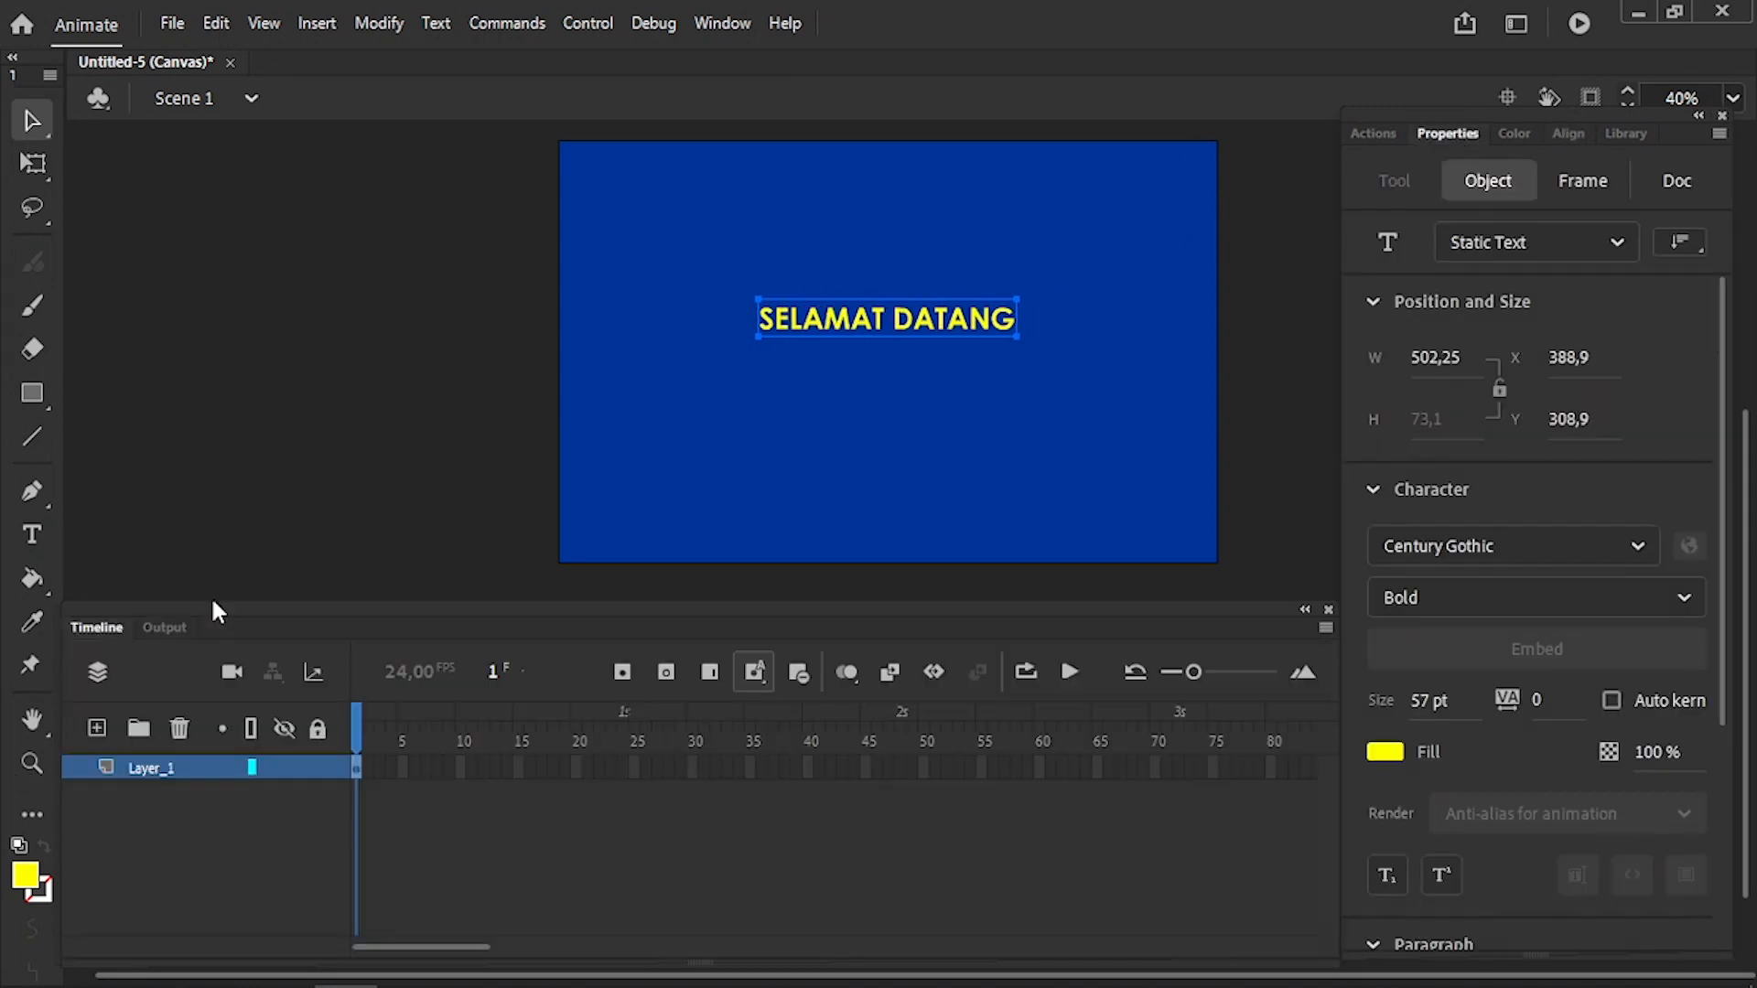
right_click(862, 314)
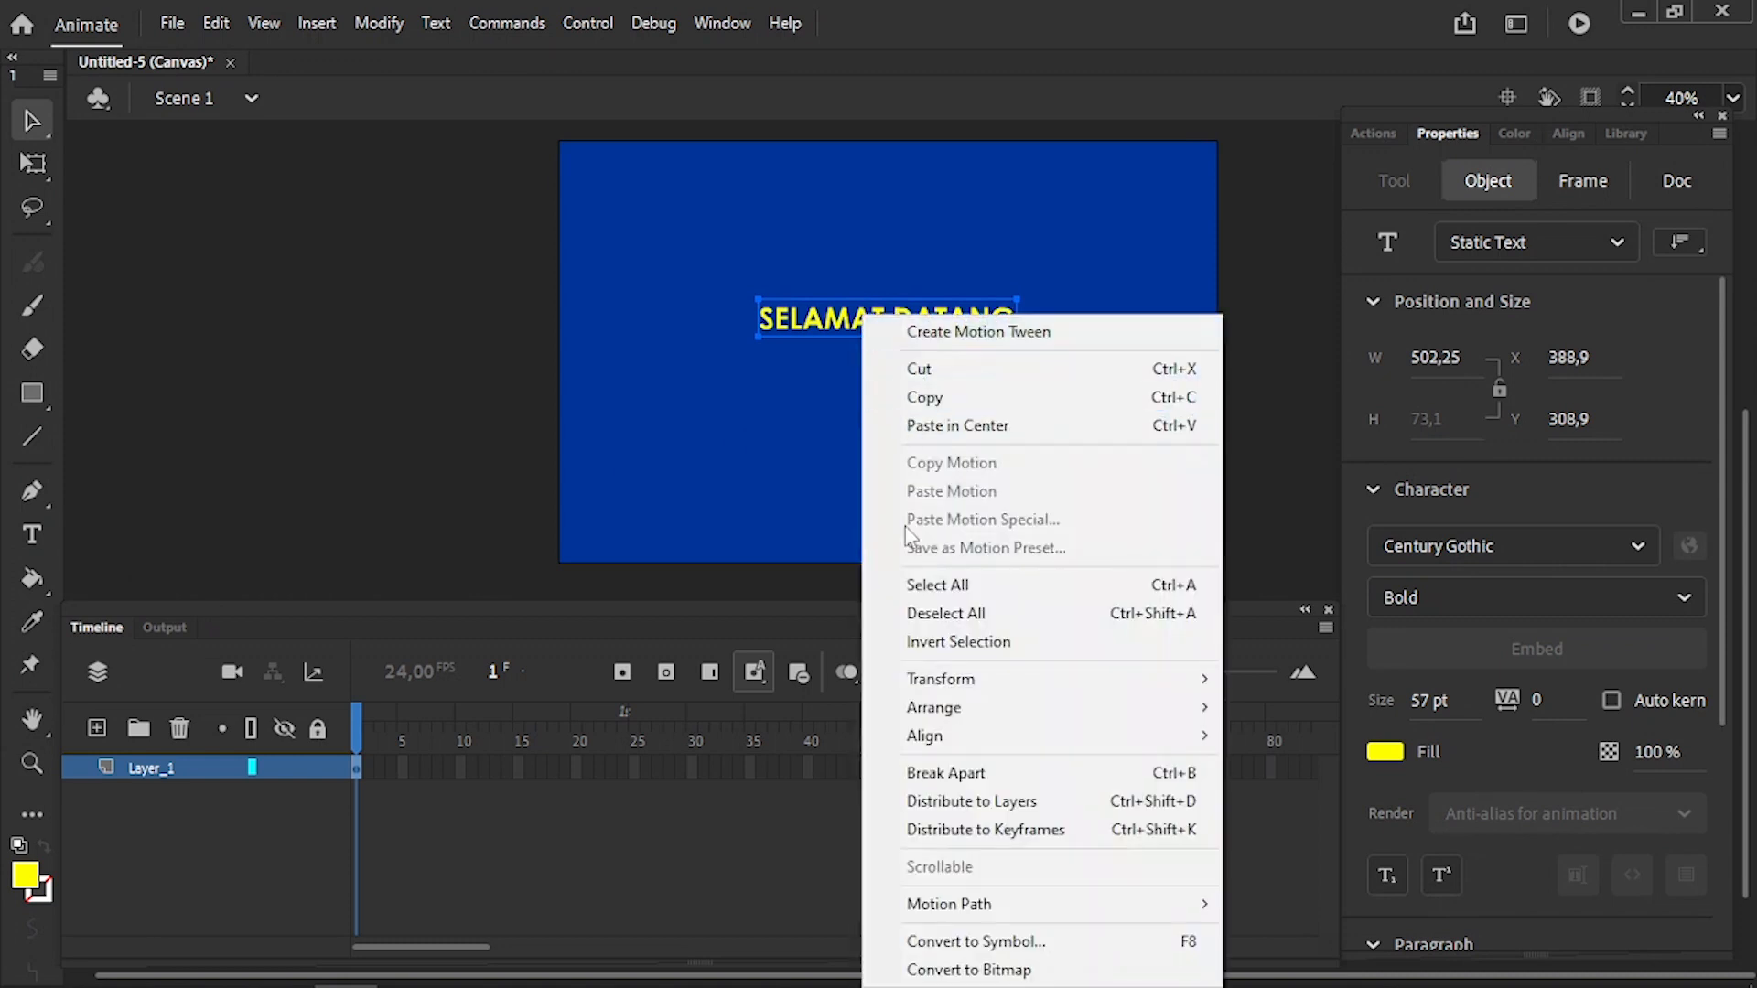
click(973, 942)
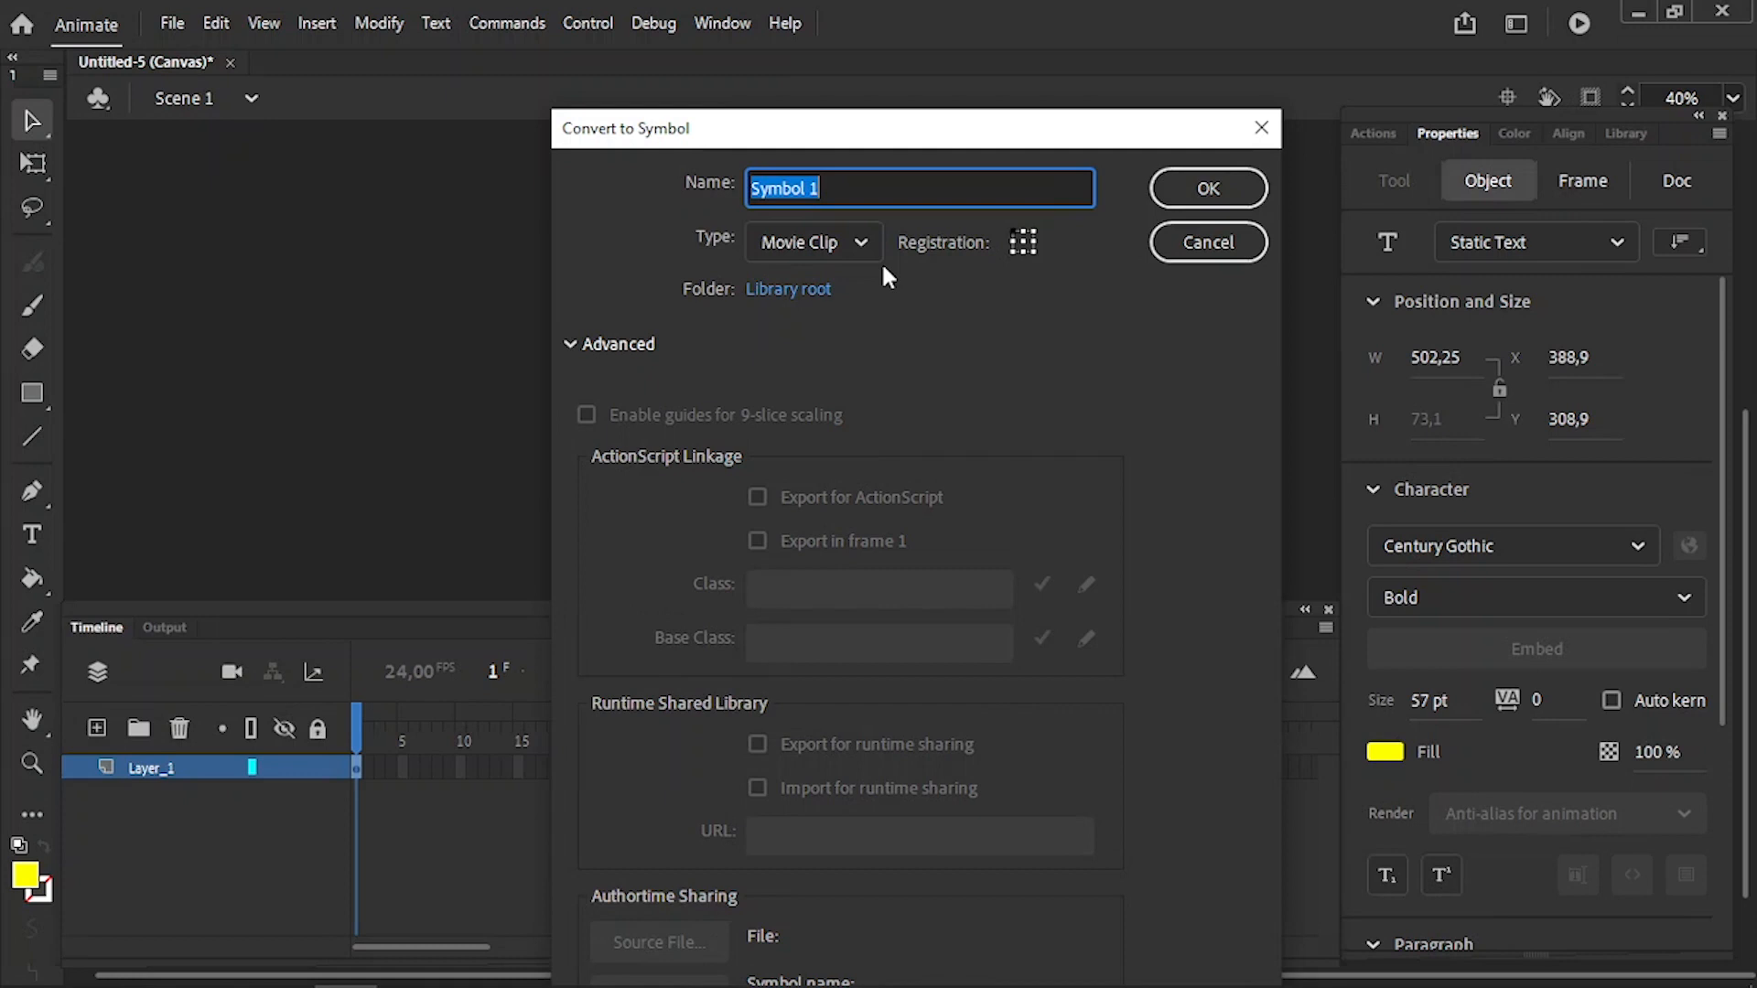
key(BackSpace)
text(animasi_klasik)
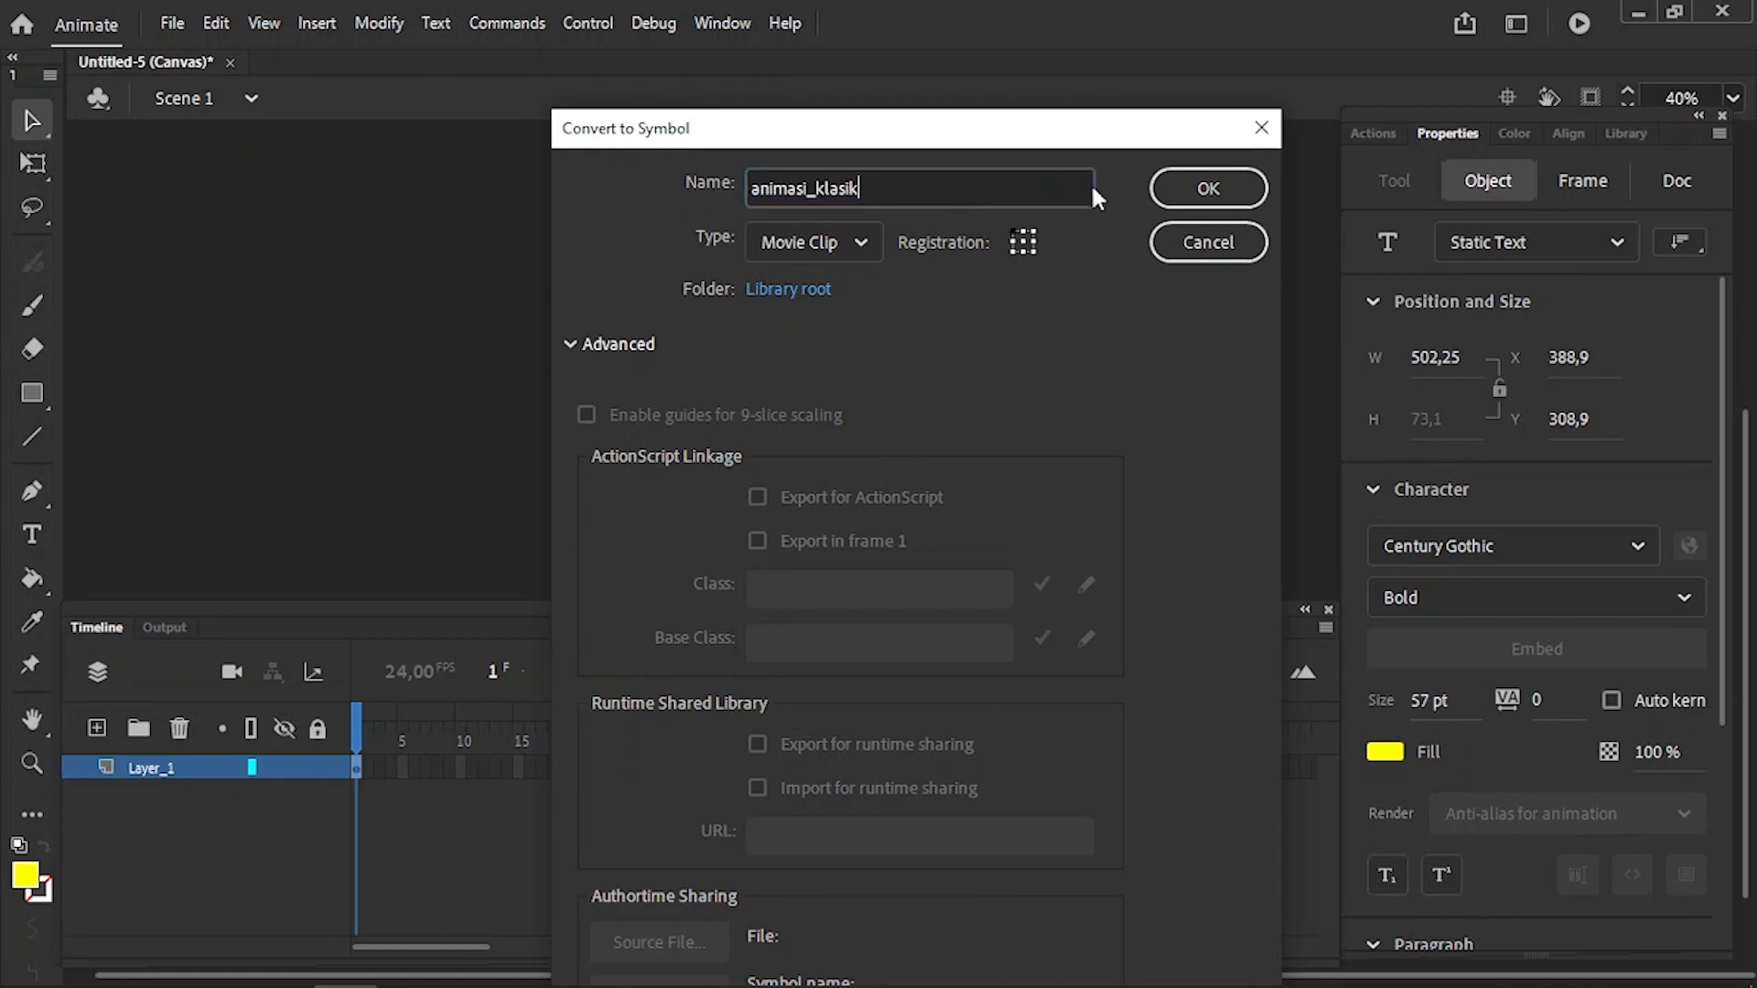
click(1208, 188)
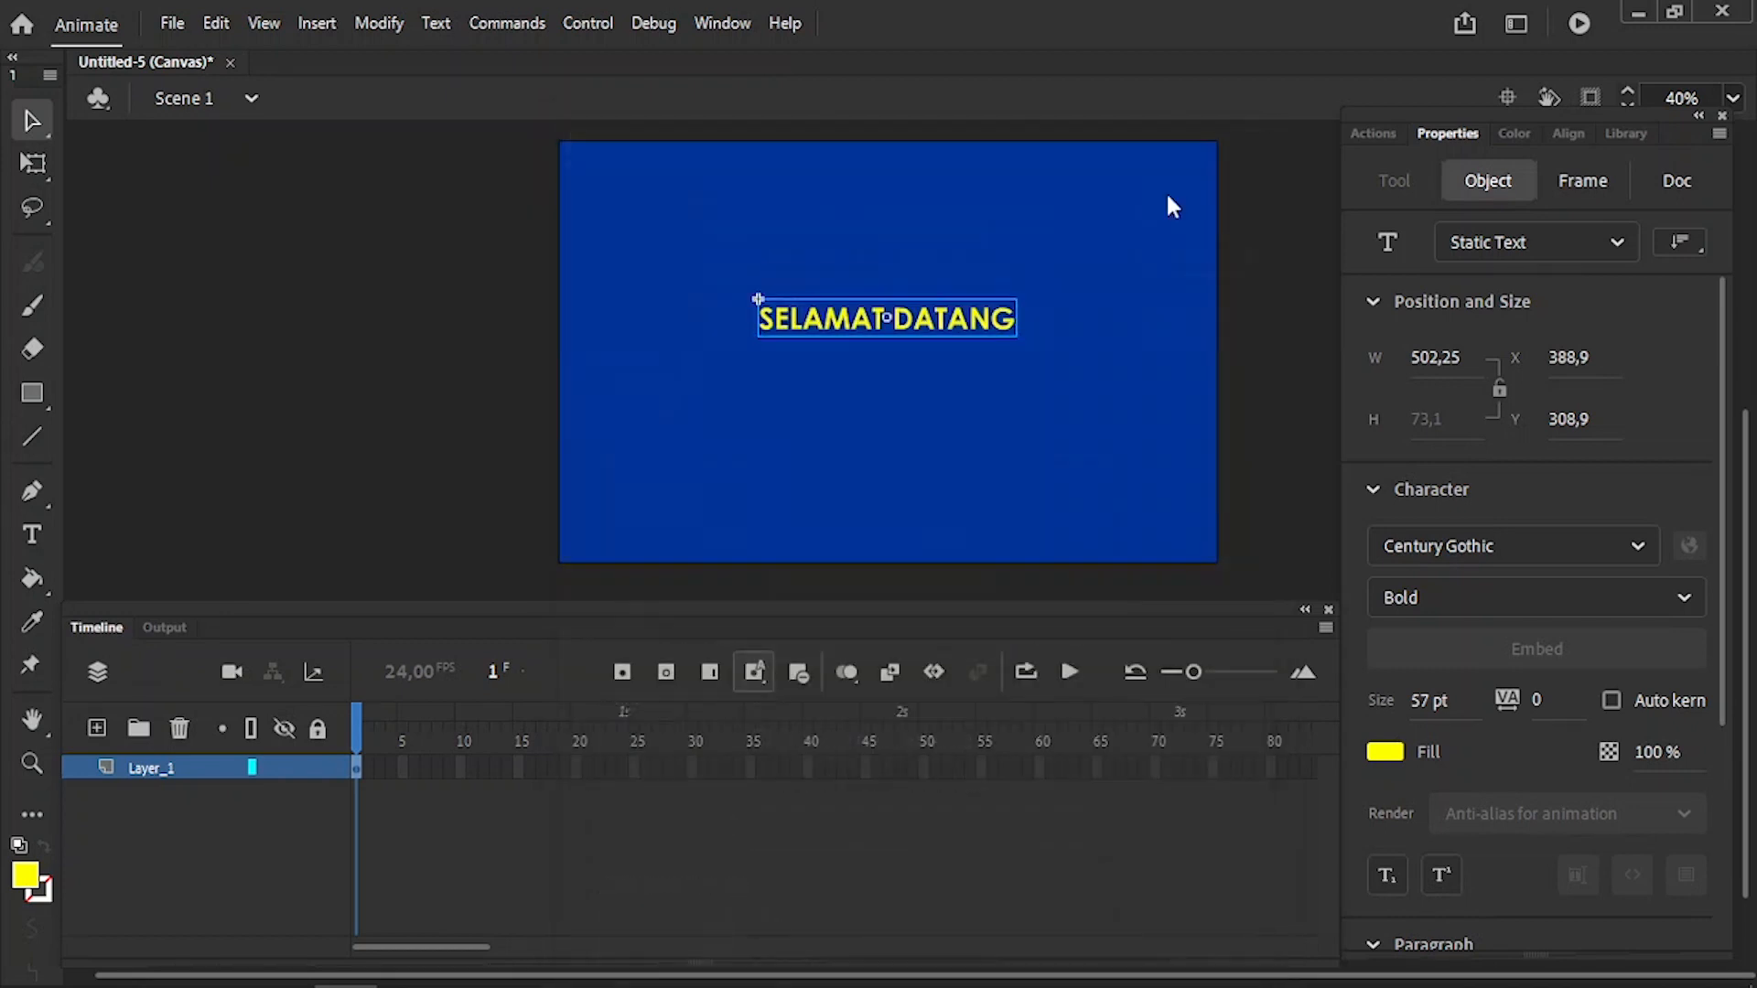
- Inside the animasi_klasik symbol, break the text apart into single letters and distribute them to separate layers
double_click(949, 330)
right_click(949, 329)
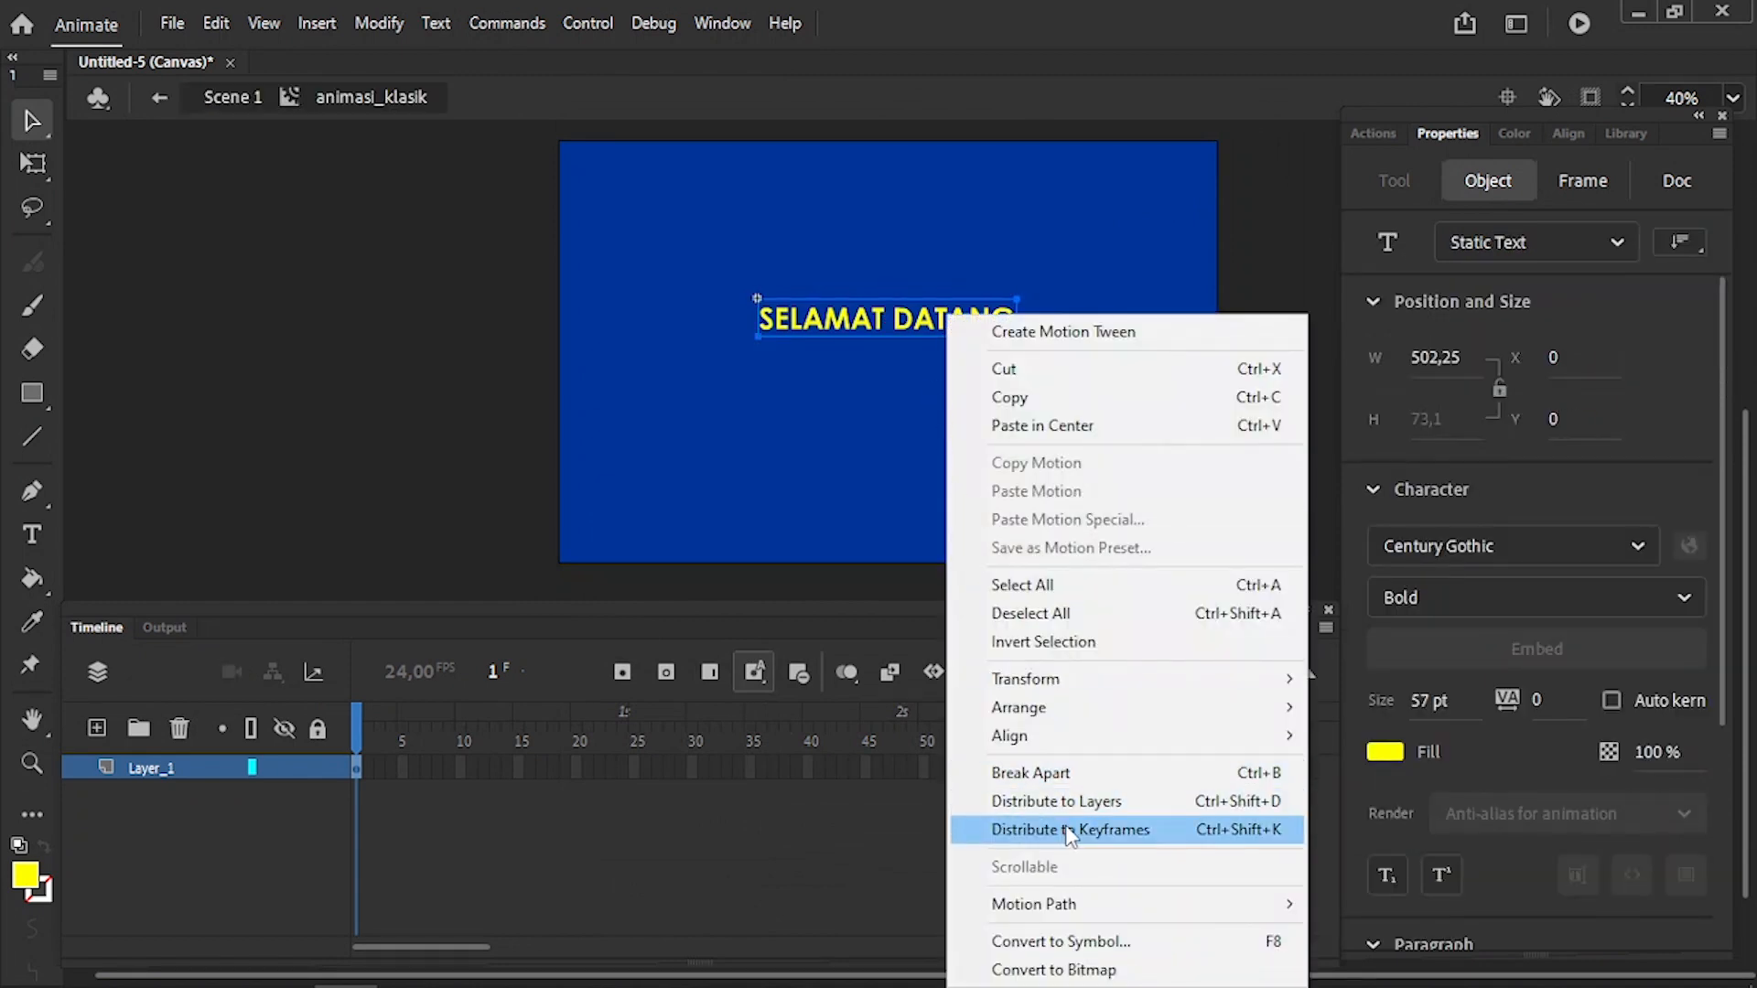
click(1085, 775)
right_click(908, 321)
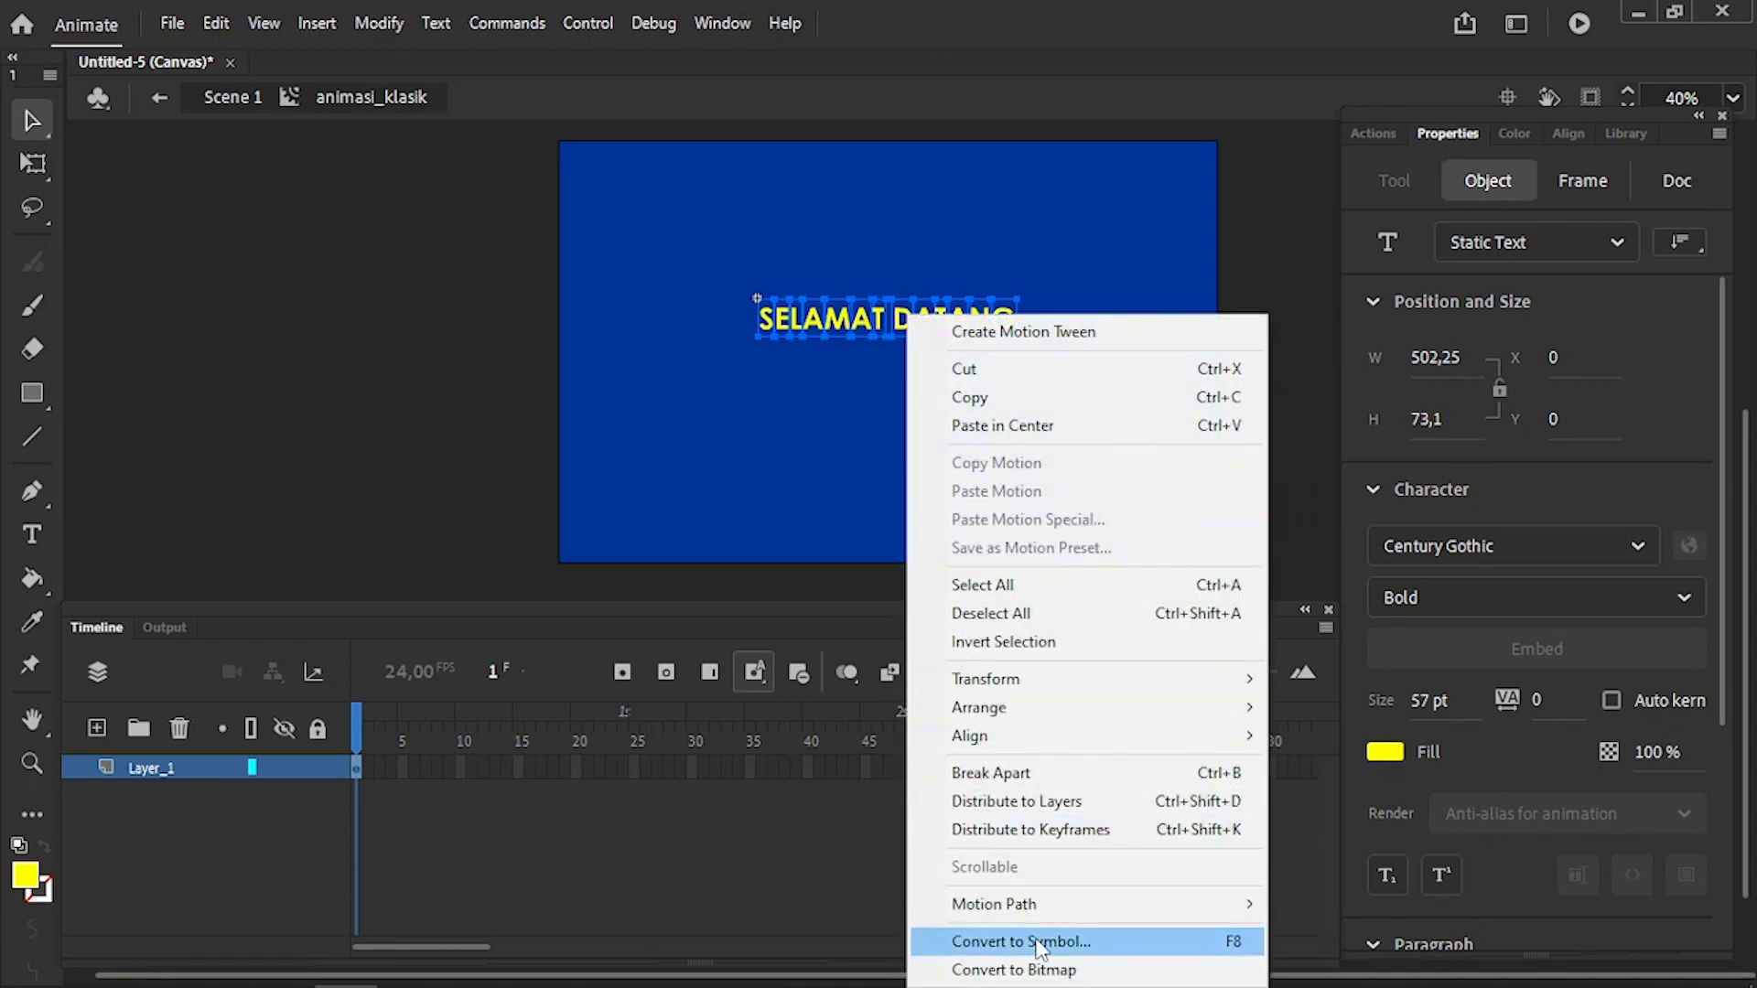
click(1038, 801)
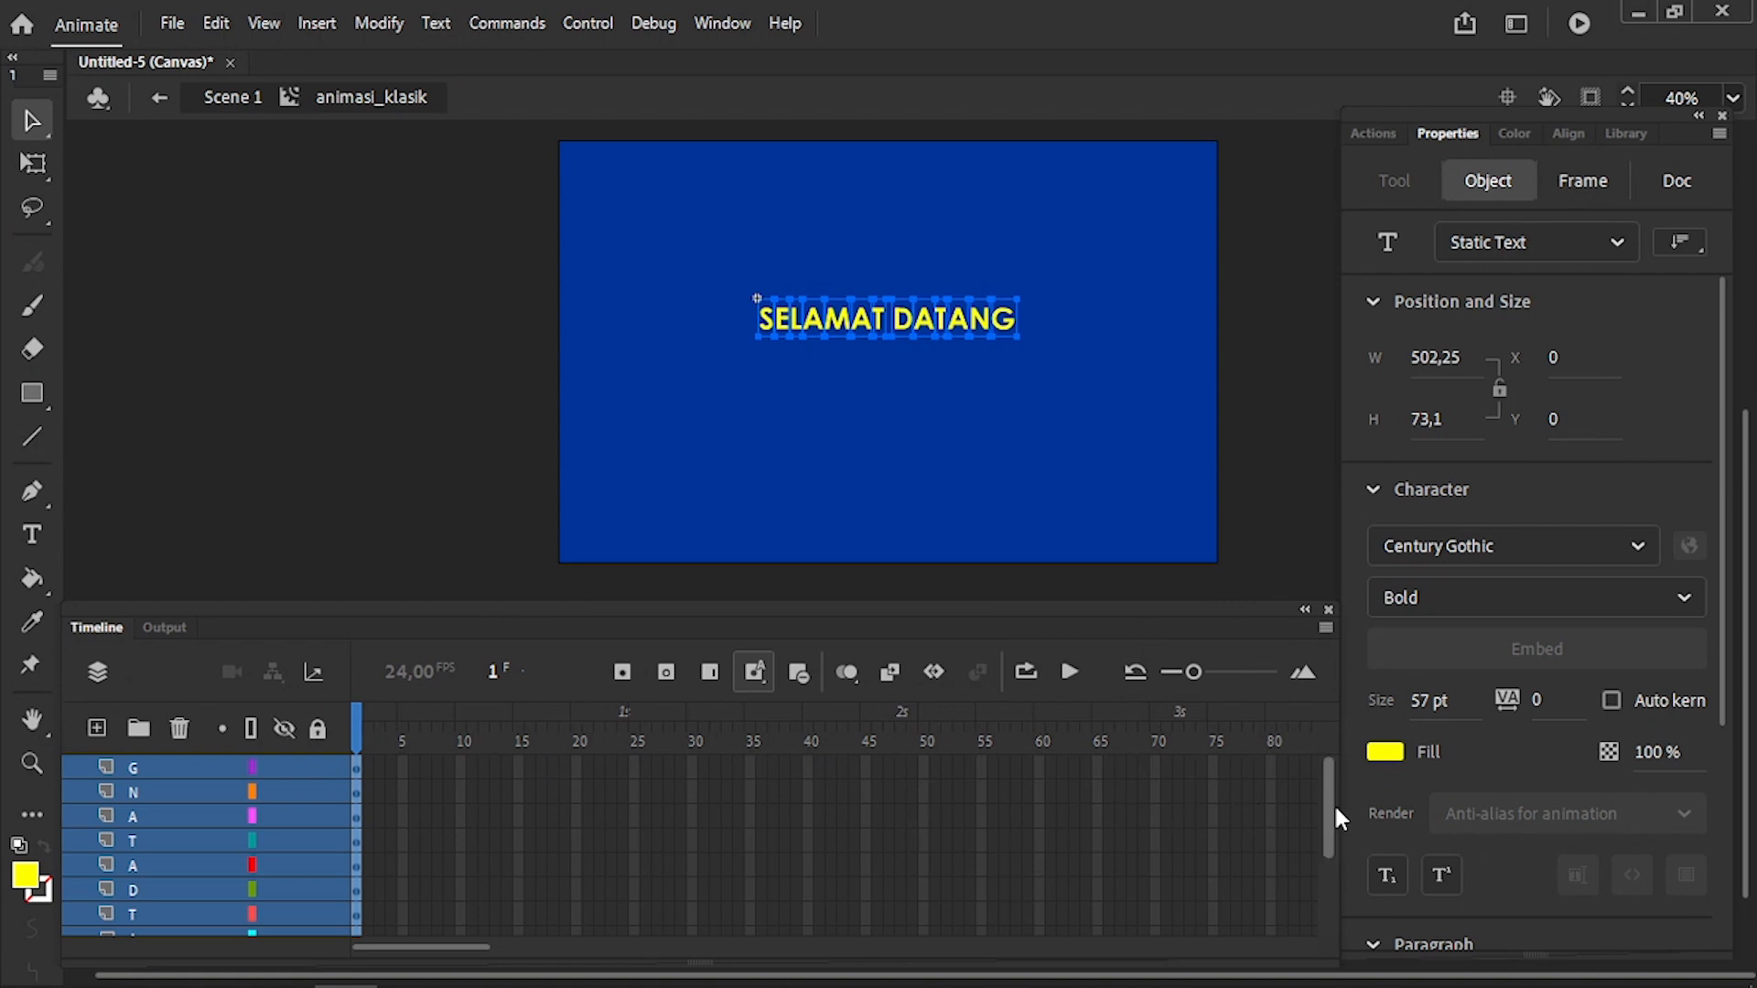
- Insert a keyframe at frame 5 on the S layer
drag(1334, 807, 1334, 888)
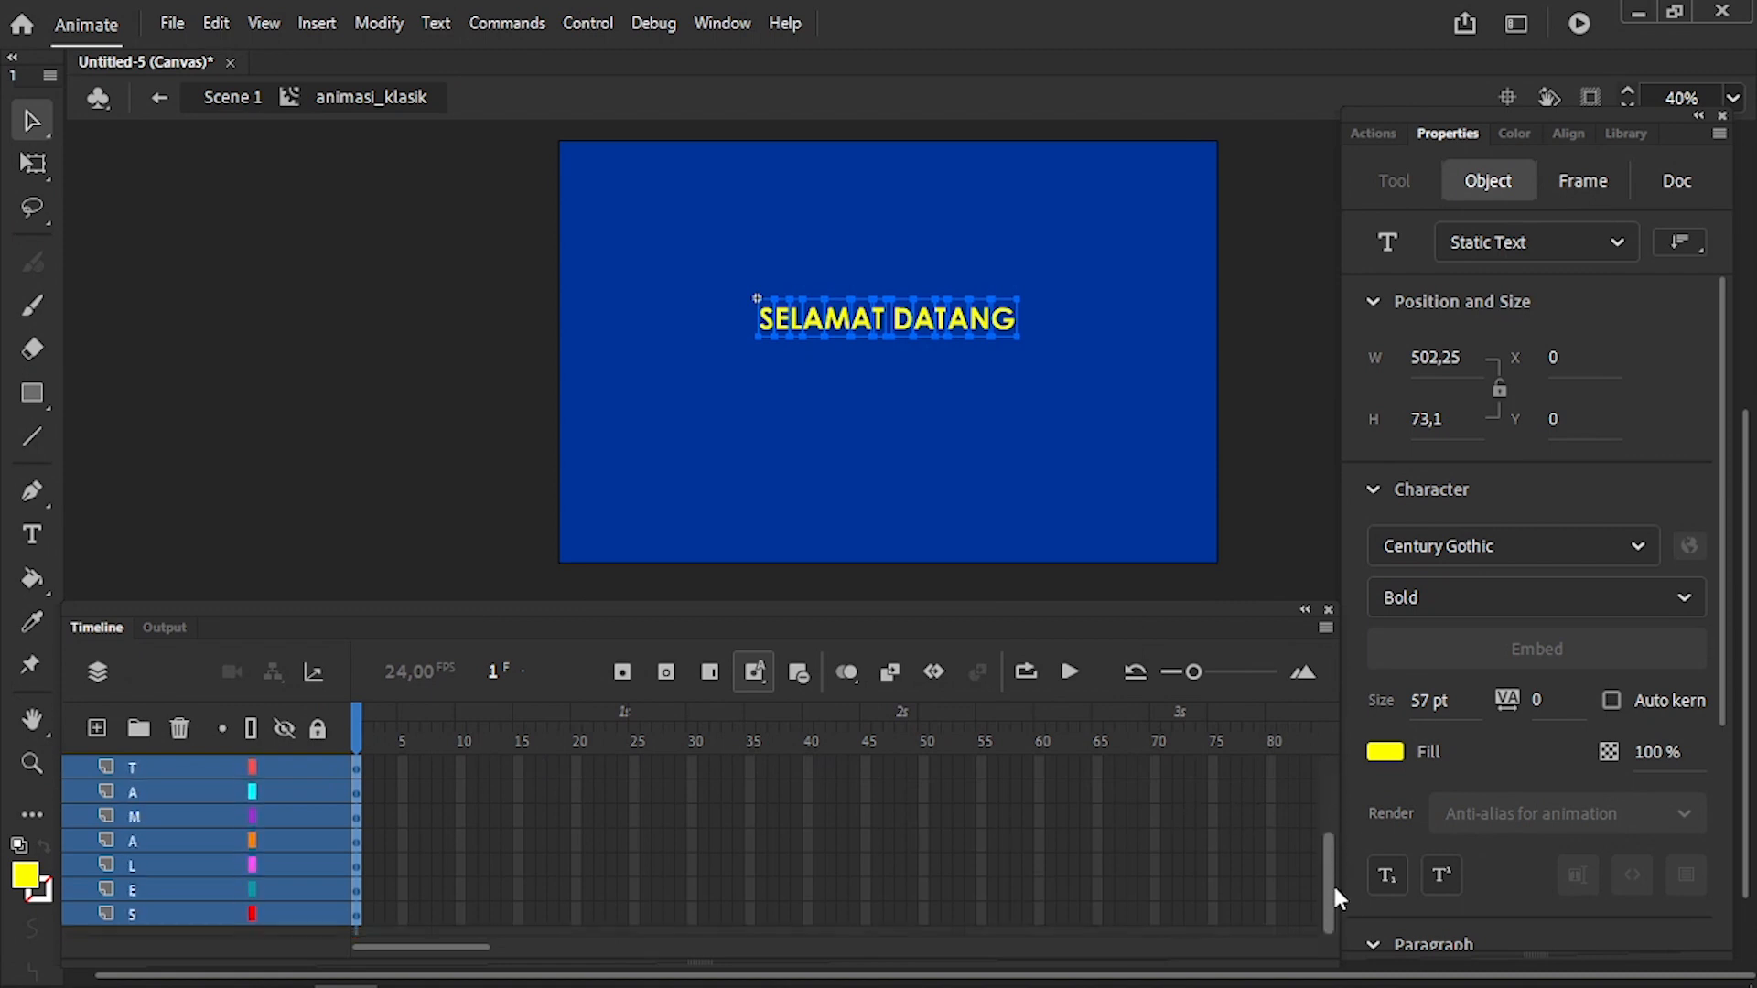
click(403, 913)
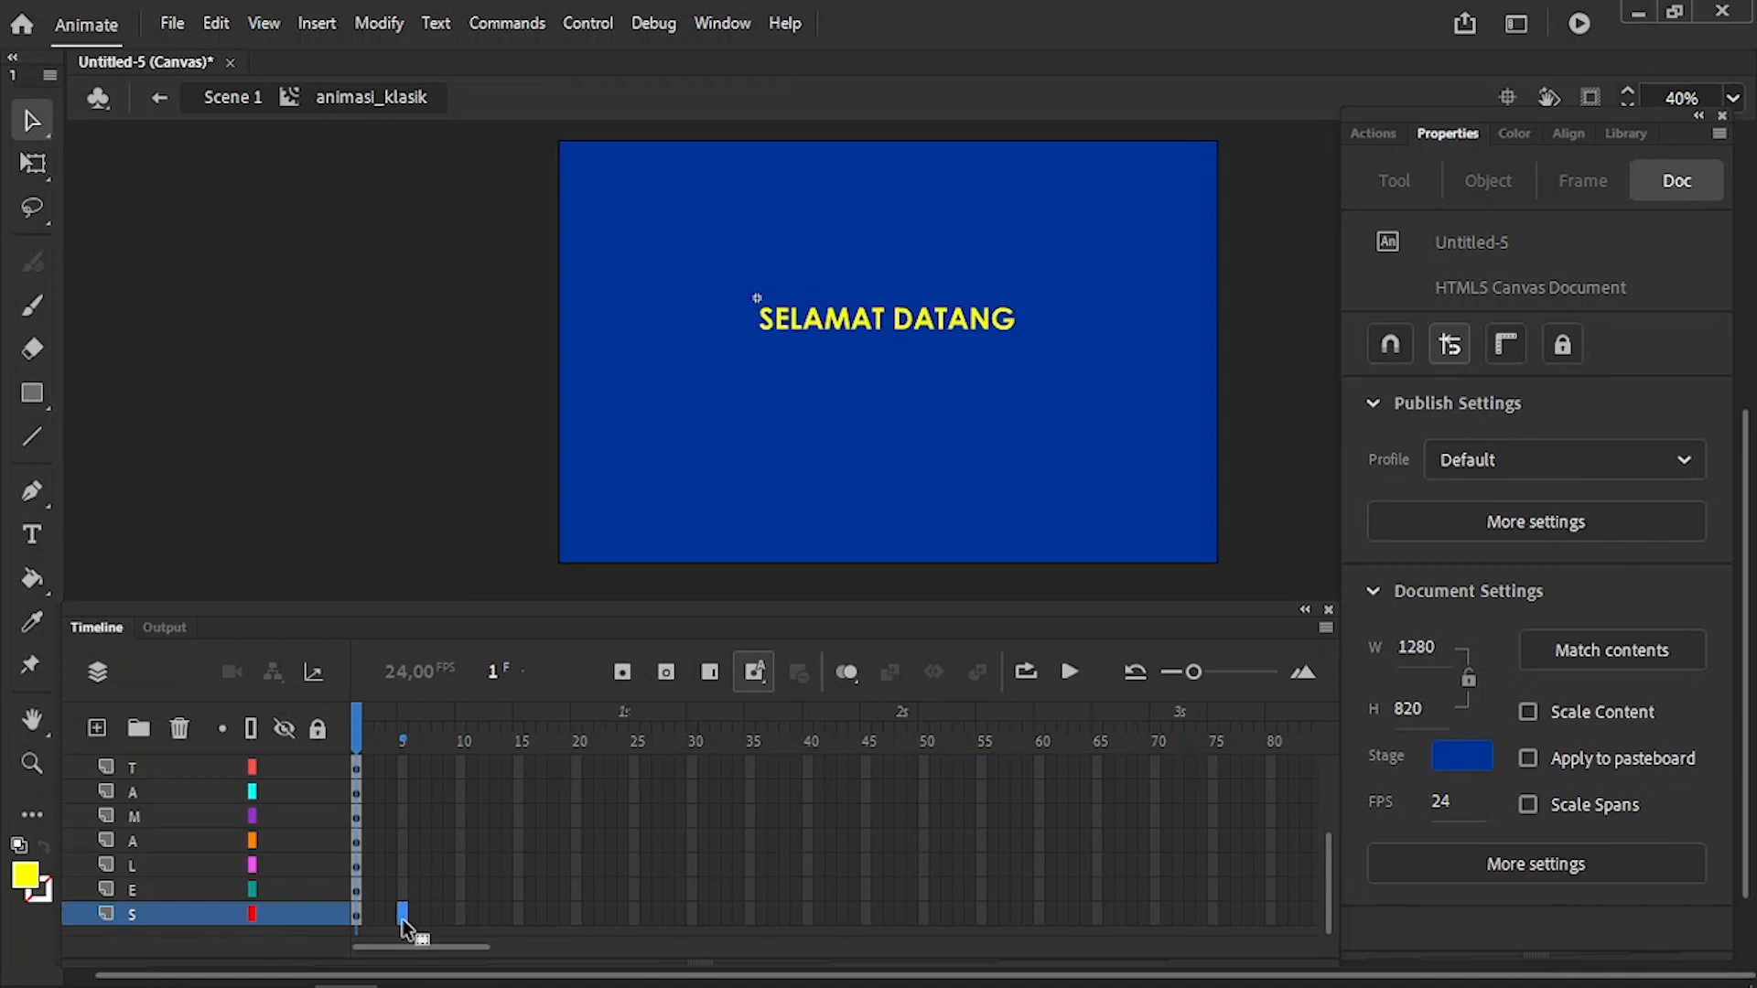
right_click(403, 918)
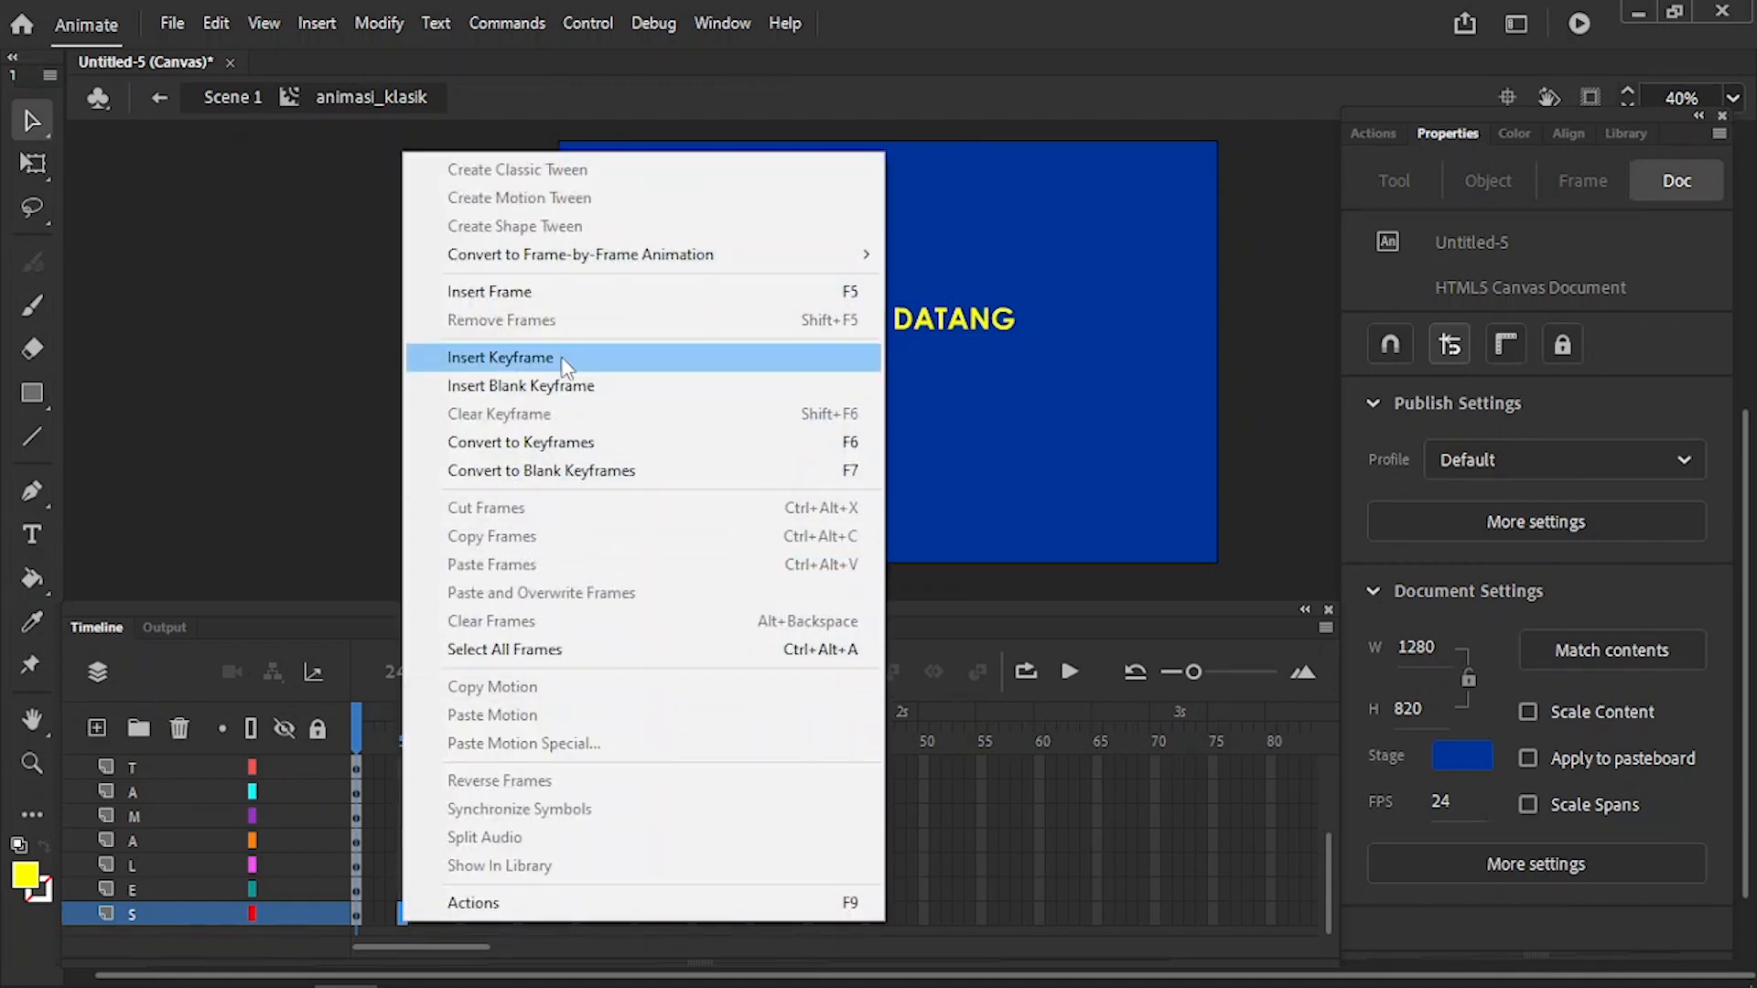
click(560, 358)
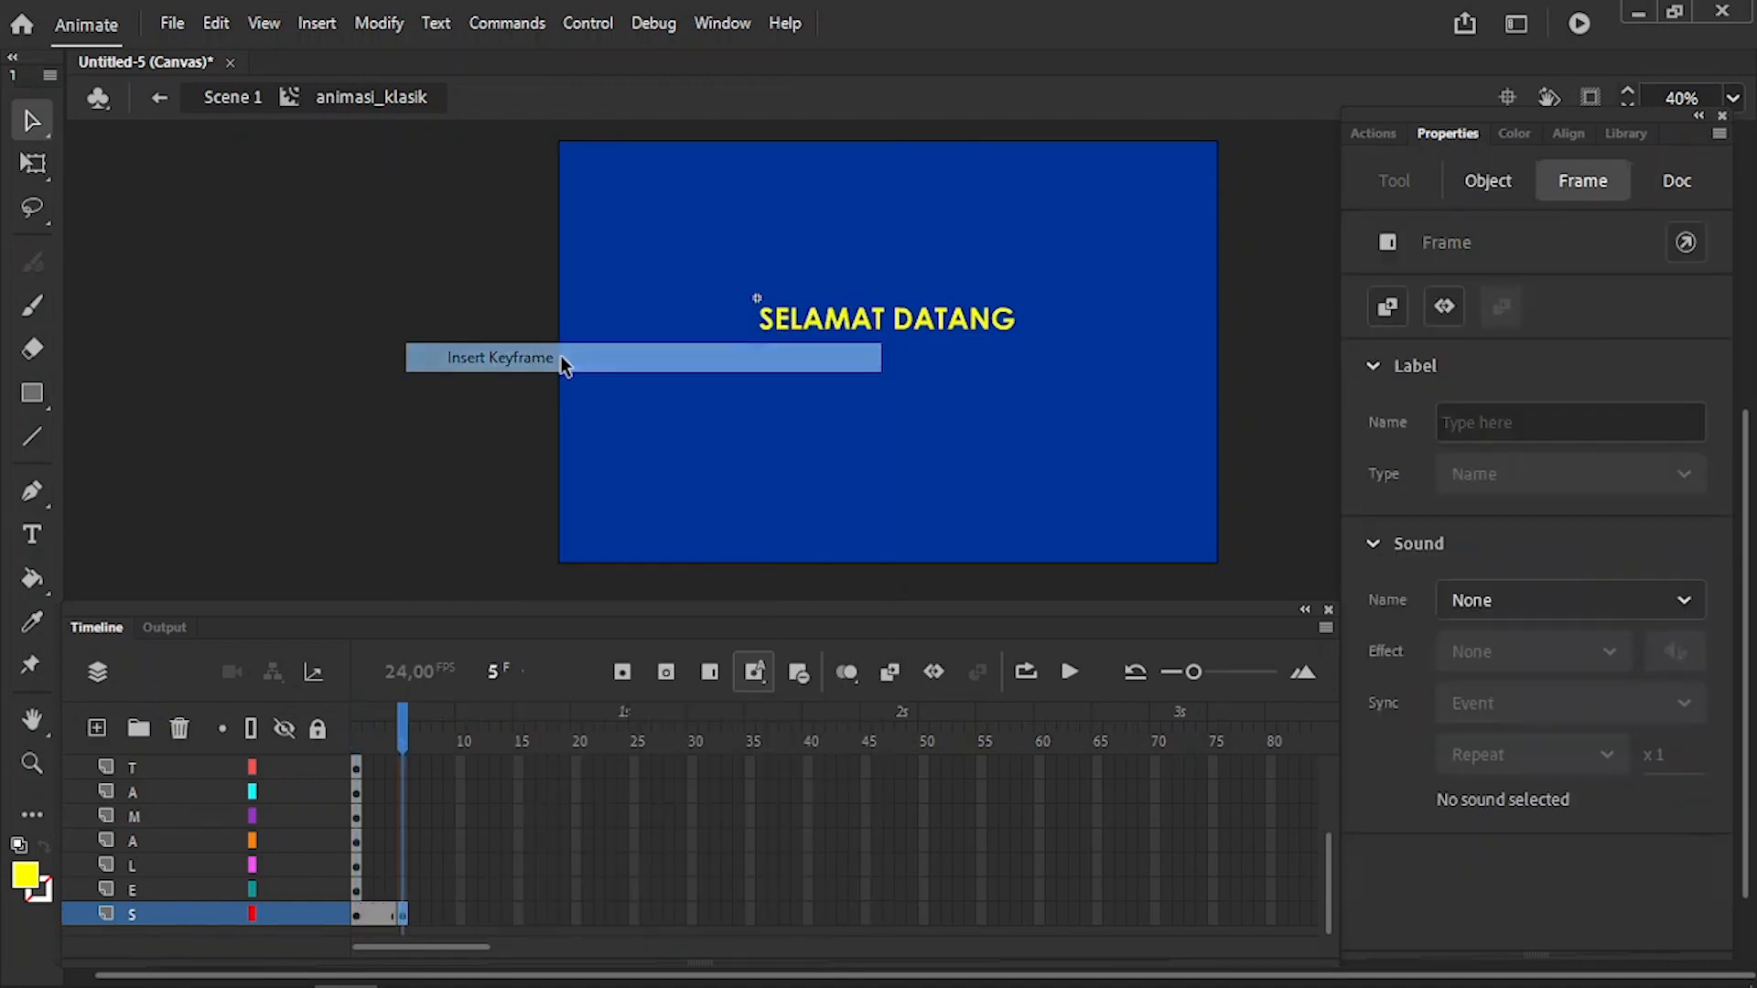
click(377, 913)
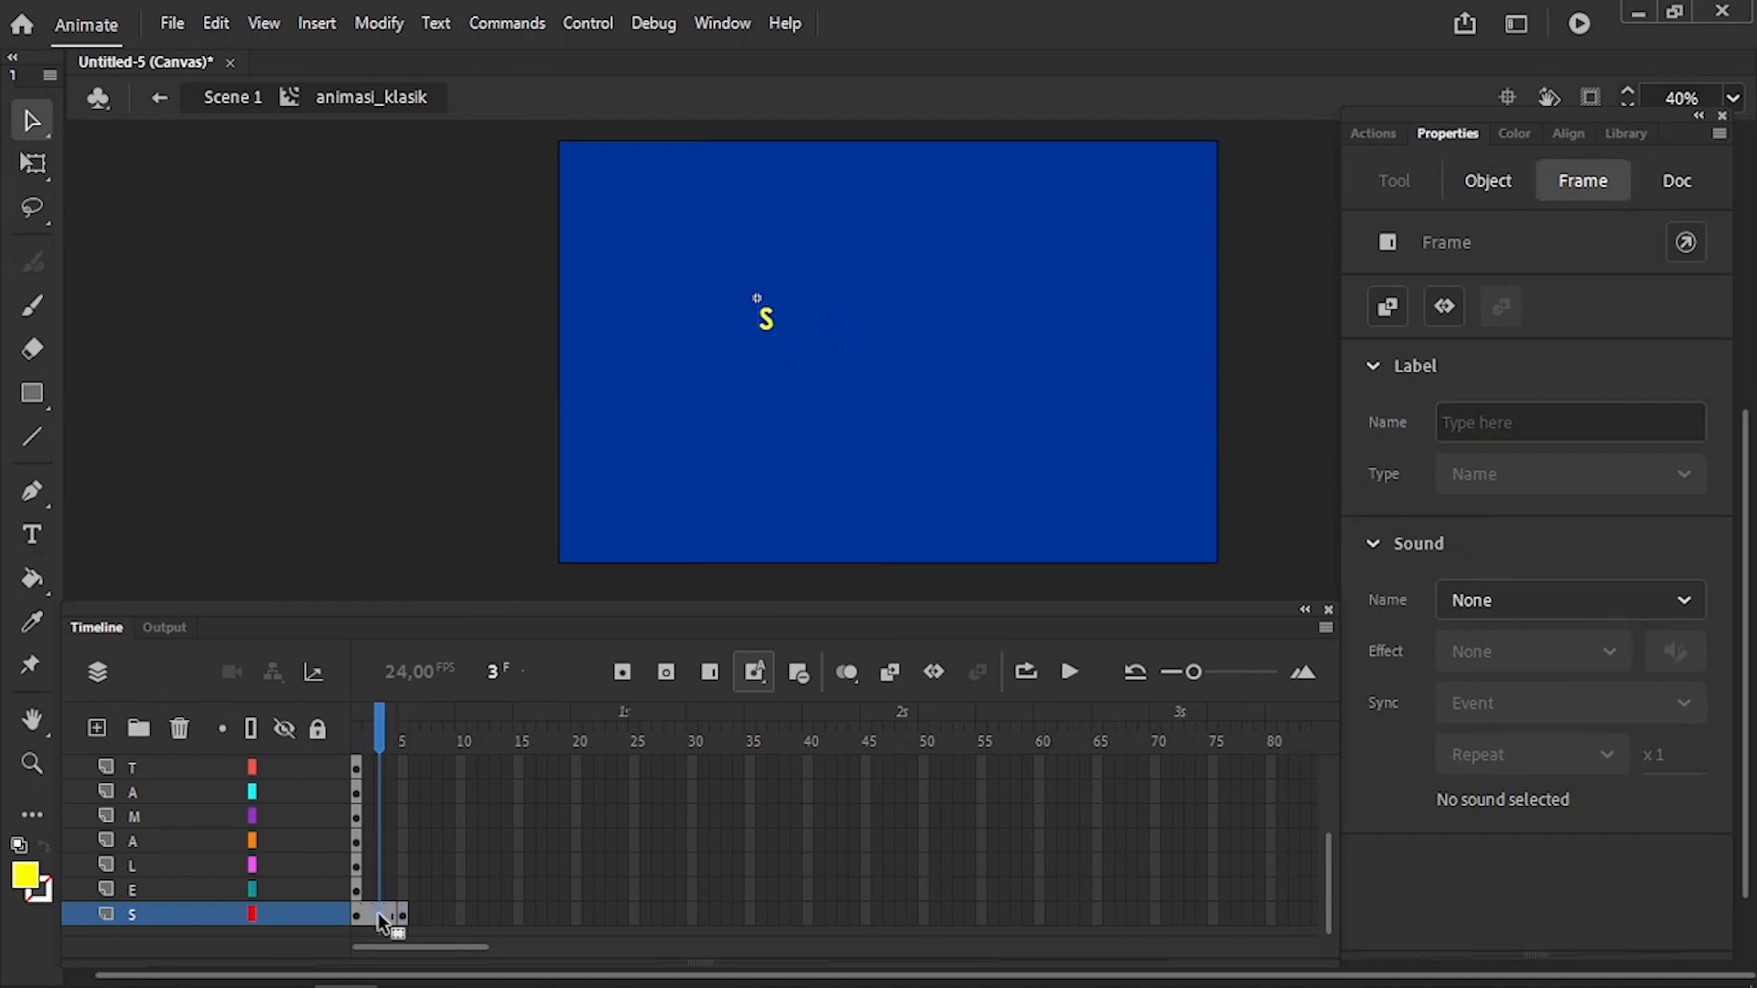
right_click(381, 910)
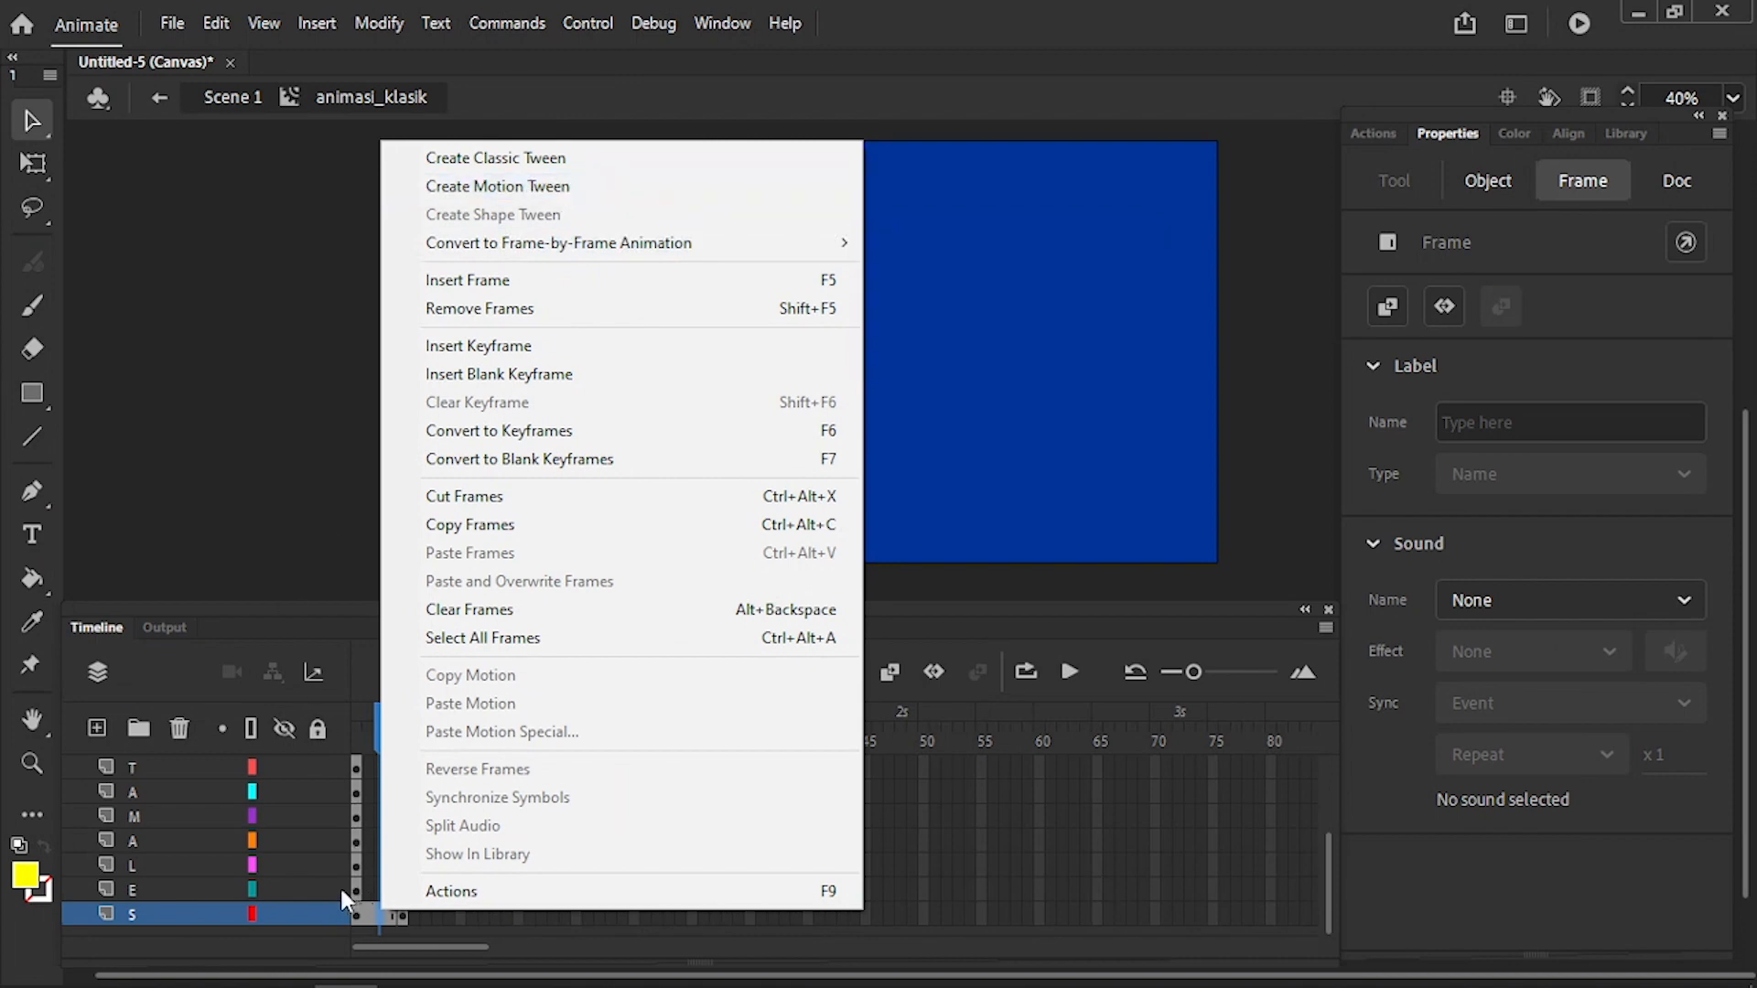
click(352, 905)
- Create a classic tween between frames 1 and 5 on the S layer
click(357, 911)
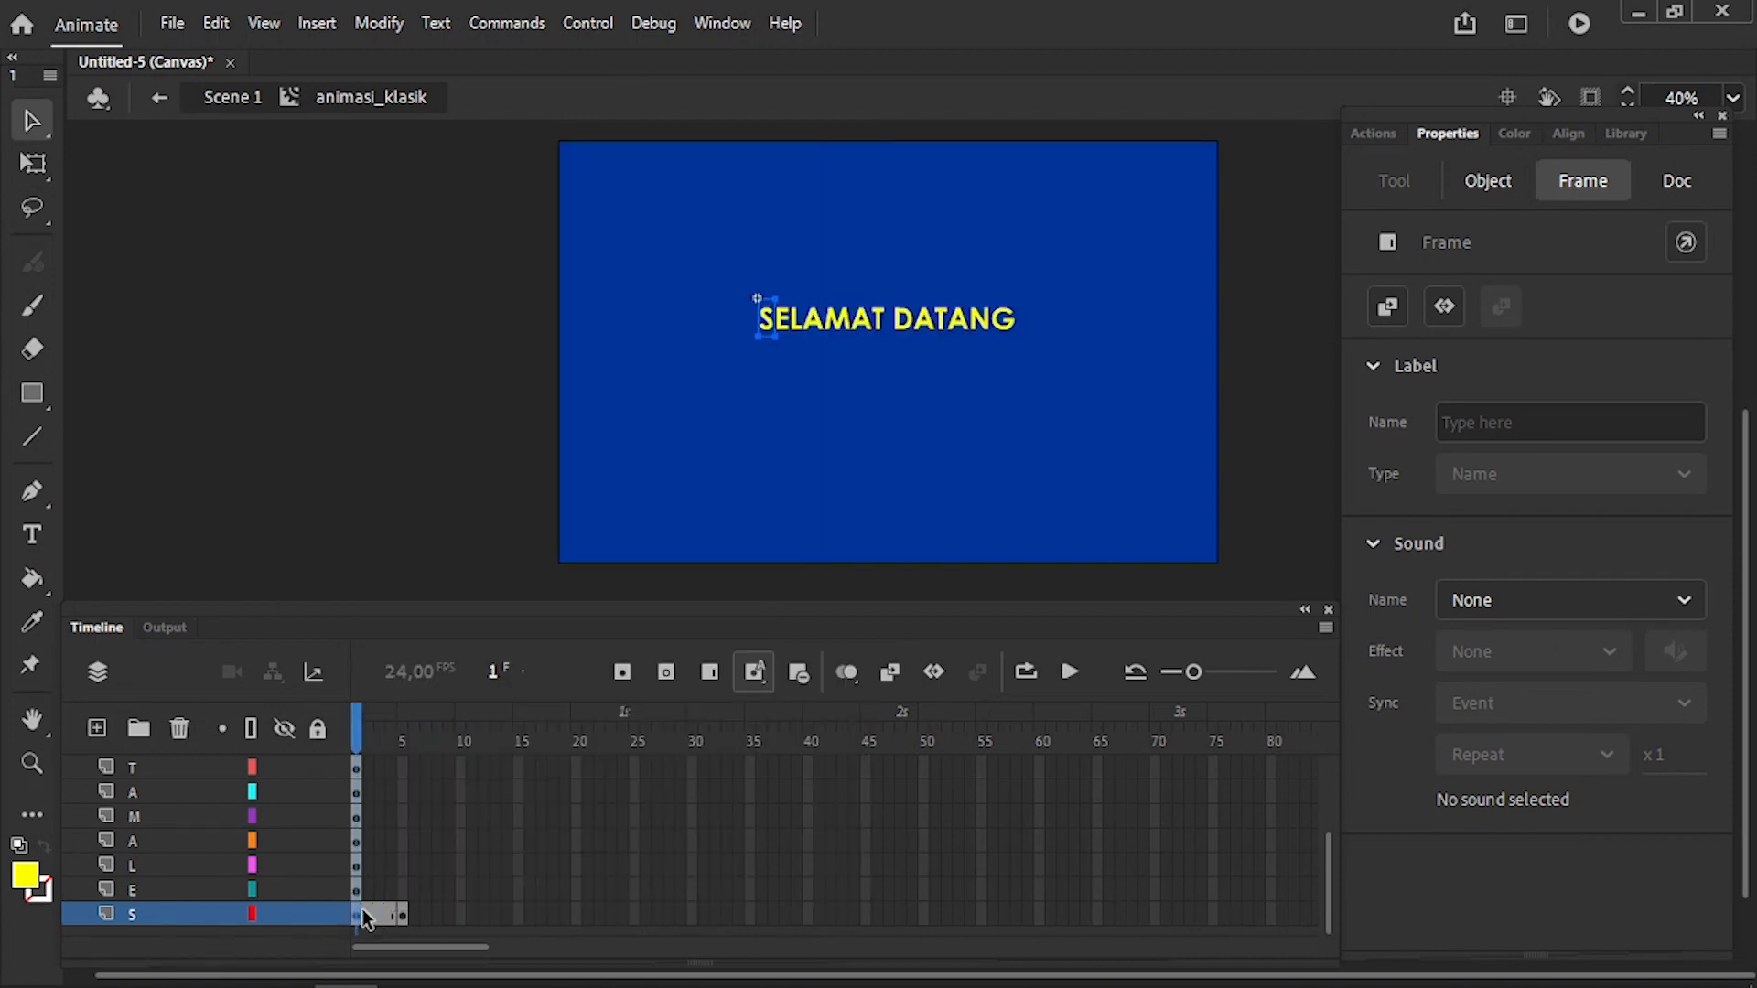
right_click(366, 915)
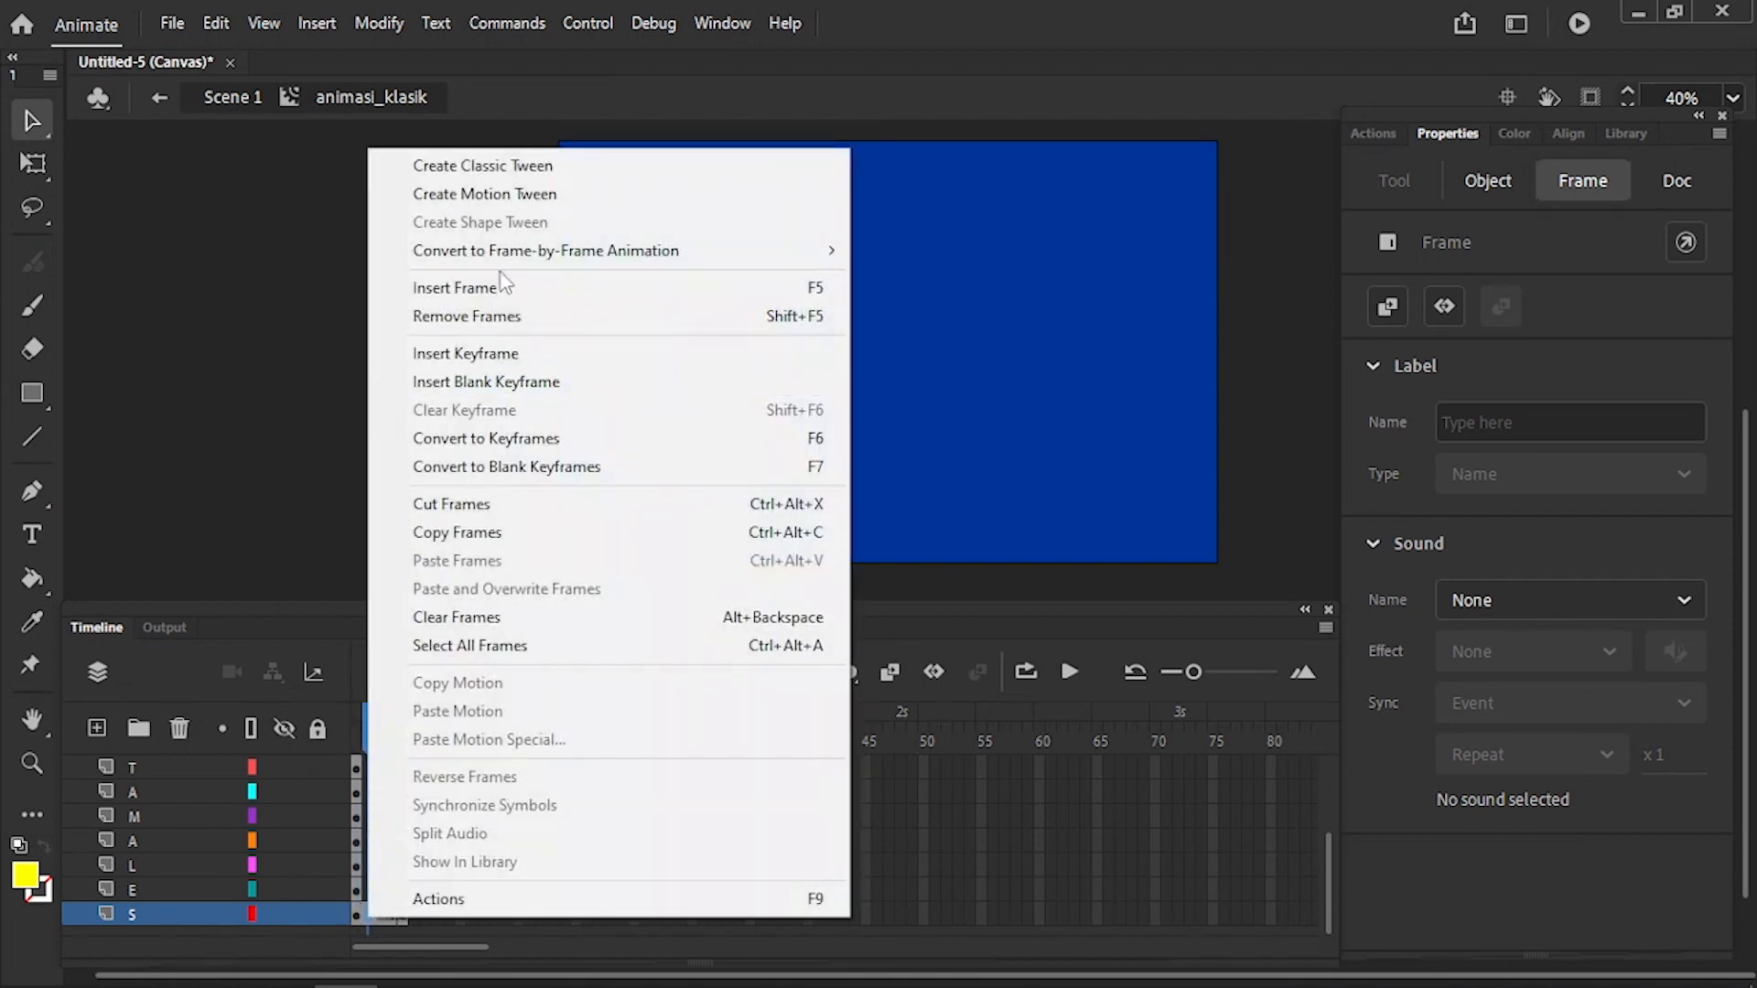
click(528, 167)
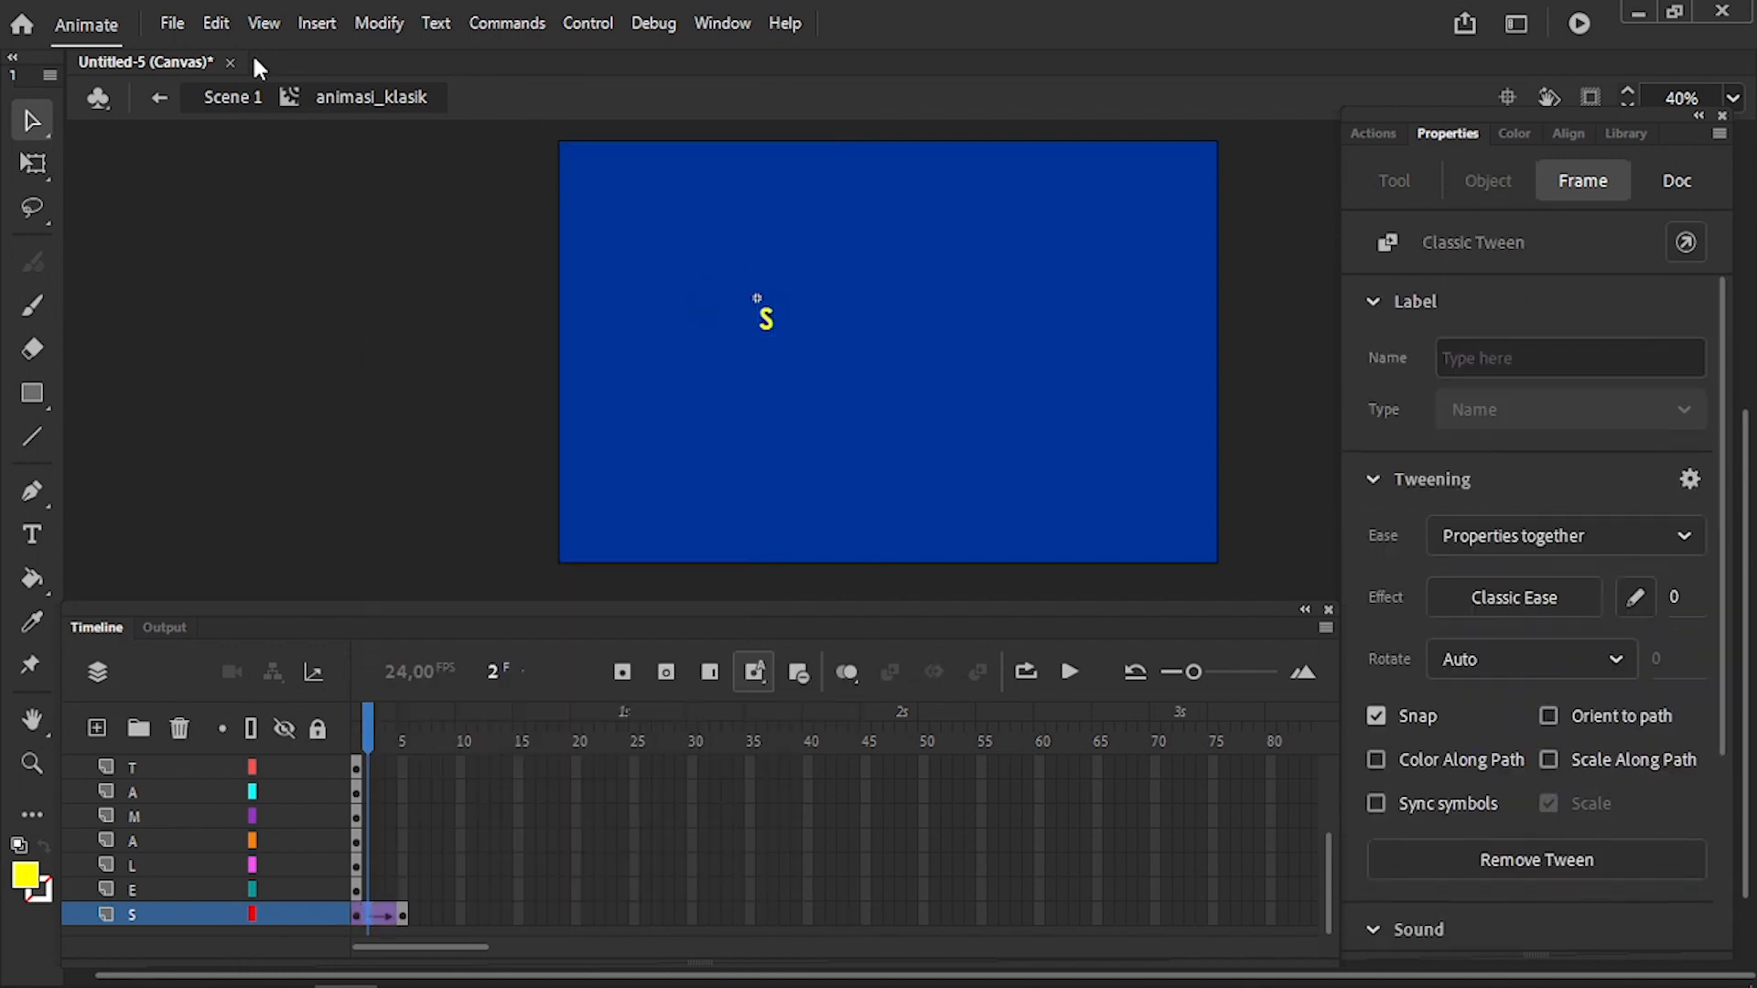
- Show the rulers and place a horizontal guide across the stage near its upper edge
click(263, 23)
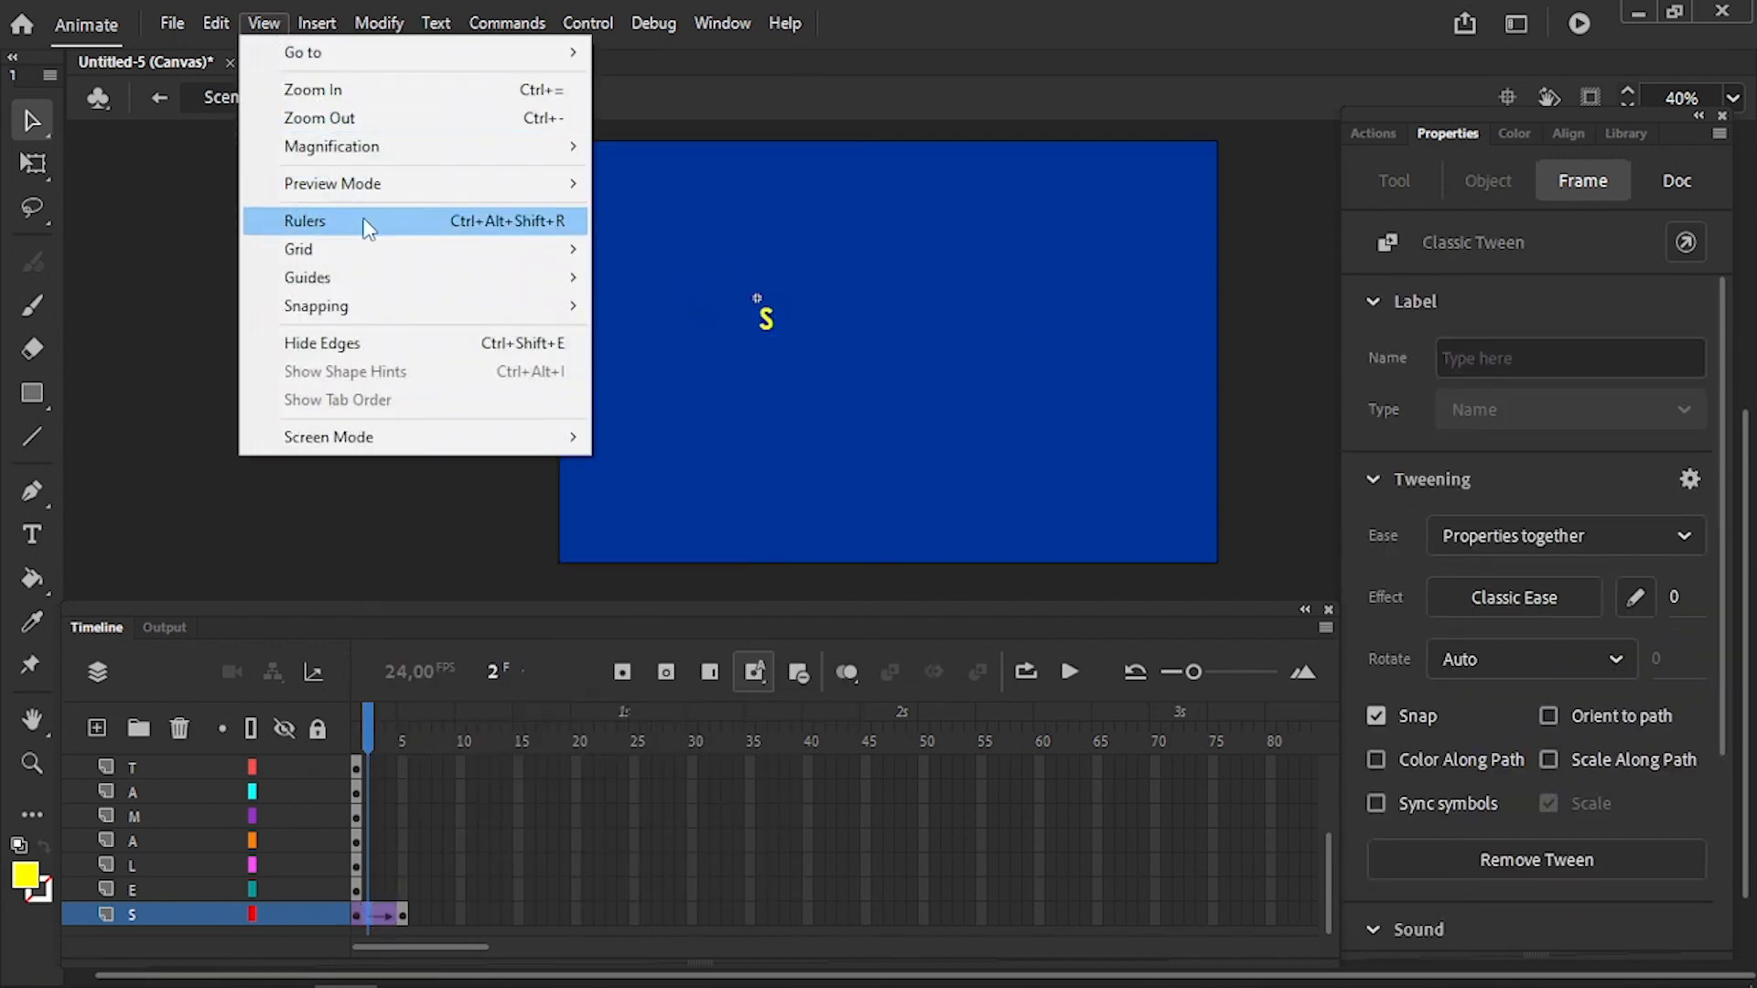
click(365, 222)
drag(828, 167, 830, 195)
- At frame 1 of the S layer, move the letter S straight up to the guide and set its alpha to 0%
drag(785, 348, 785, 209)
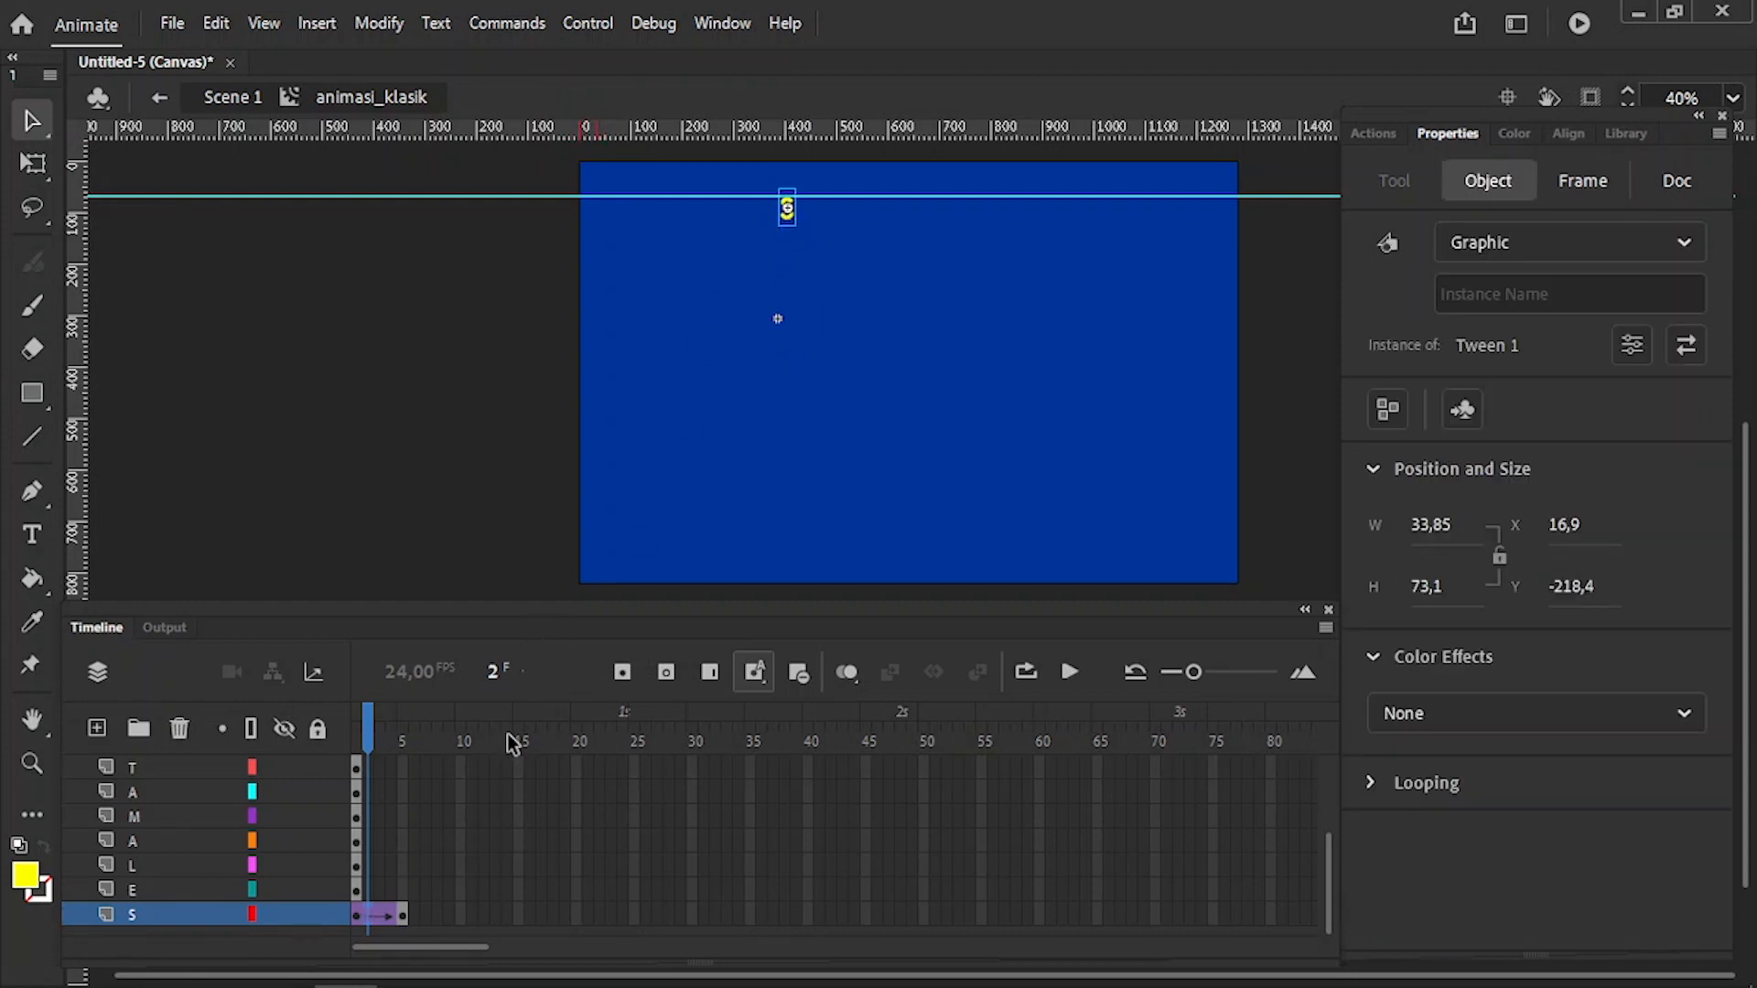
key(ctrl+z)
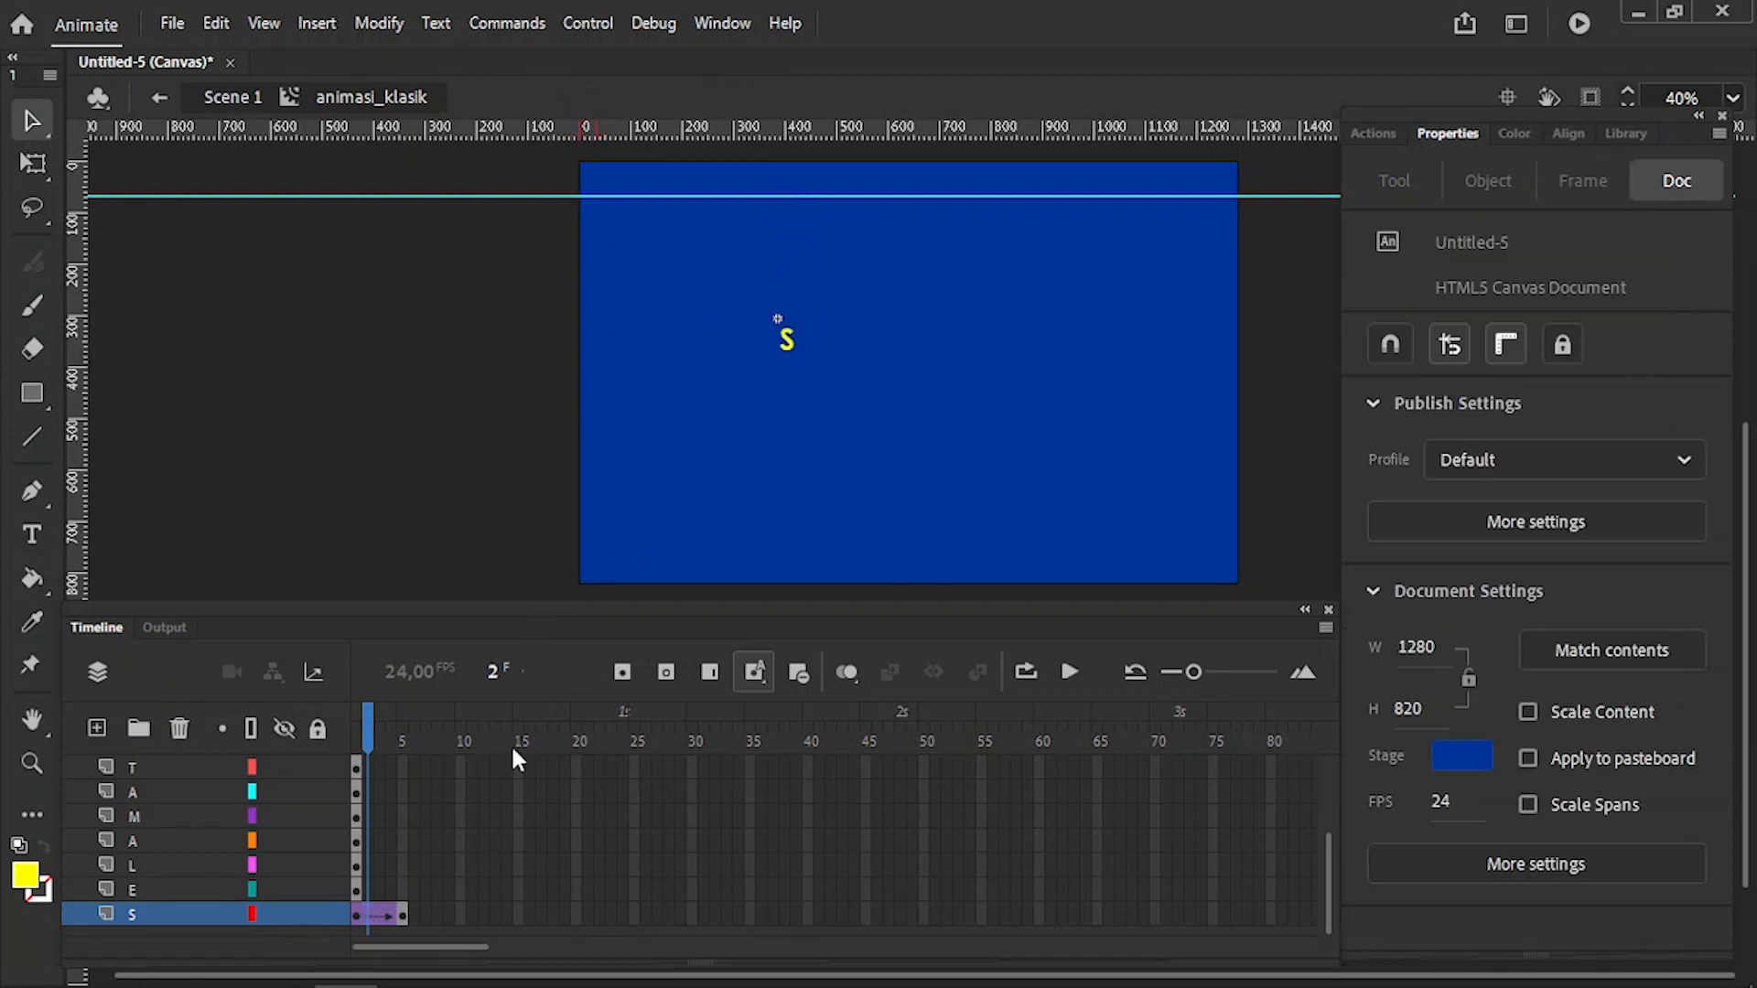
click(354, 913)
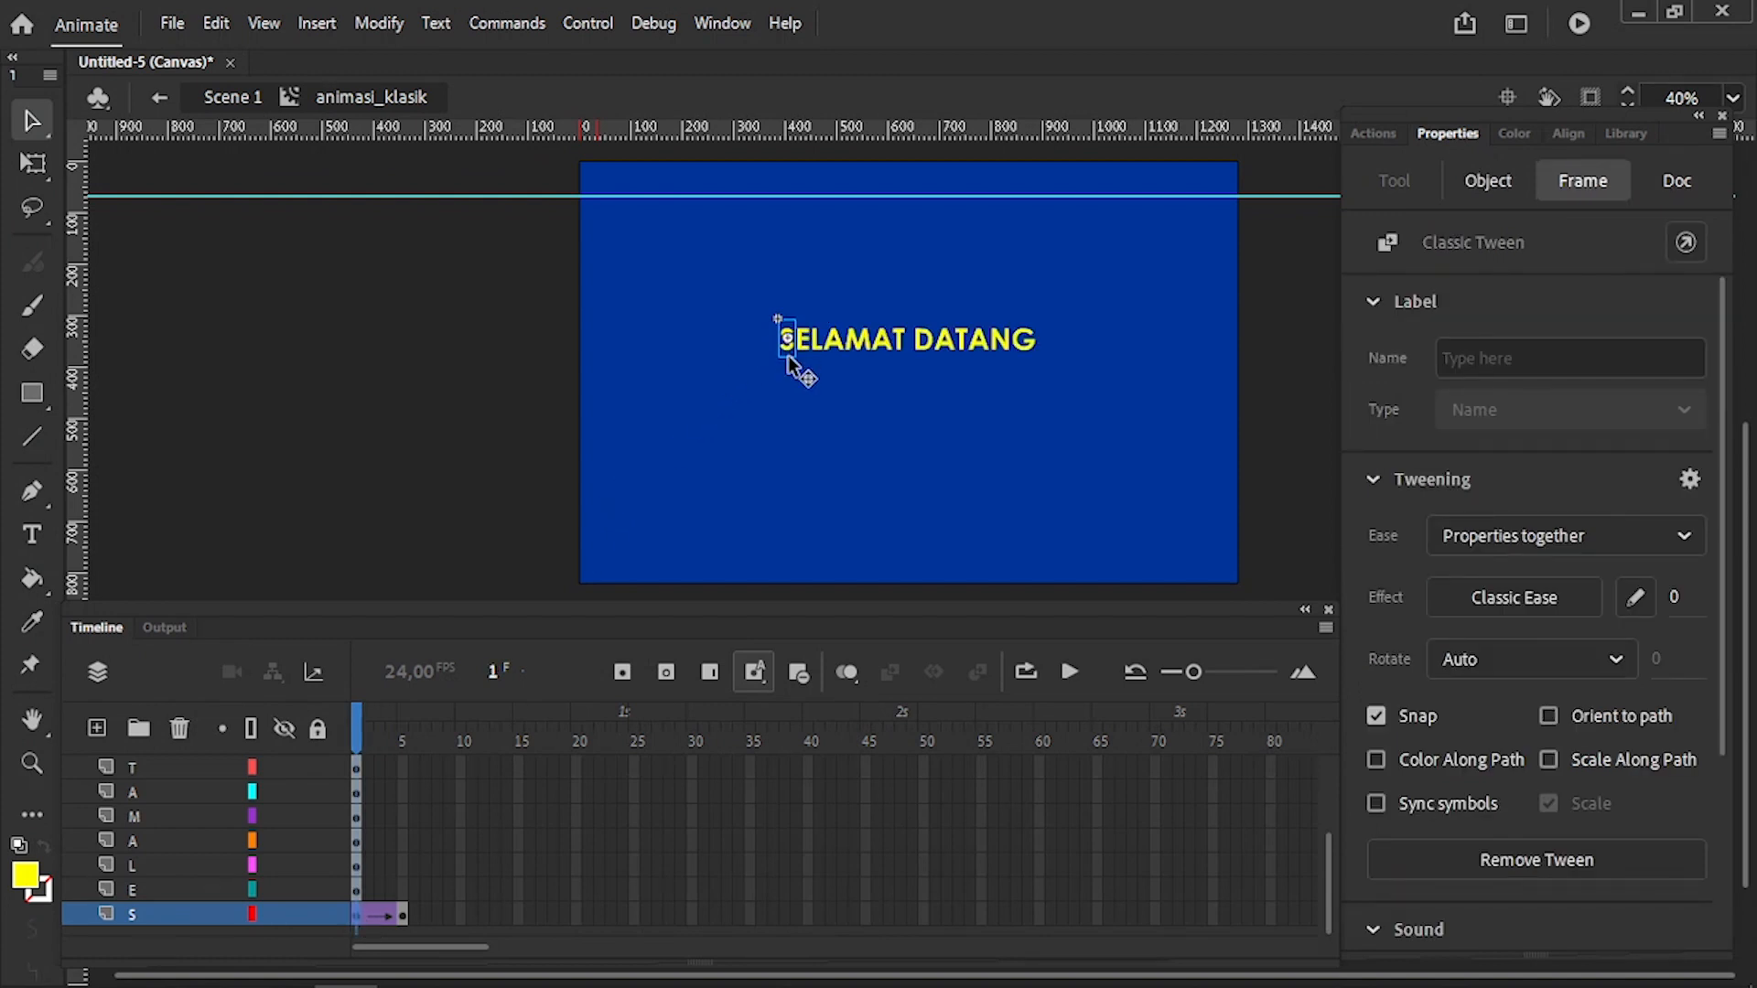
drag(788, 348, 785, 220)
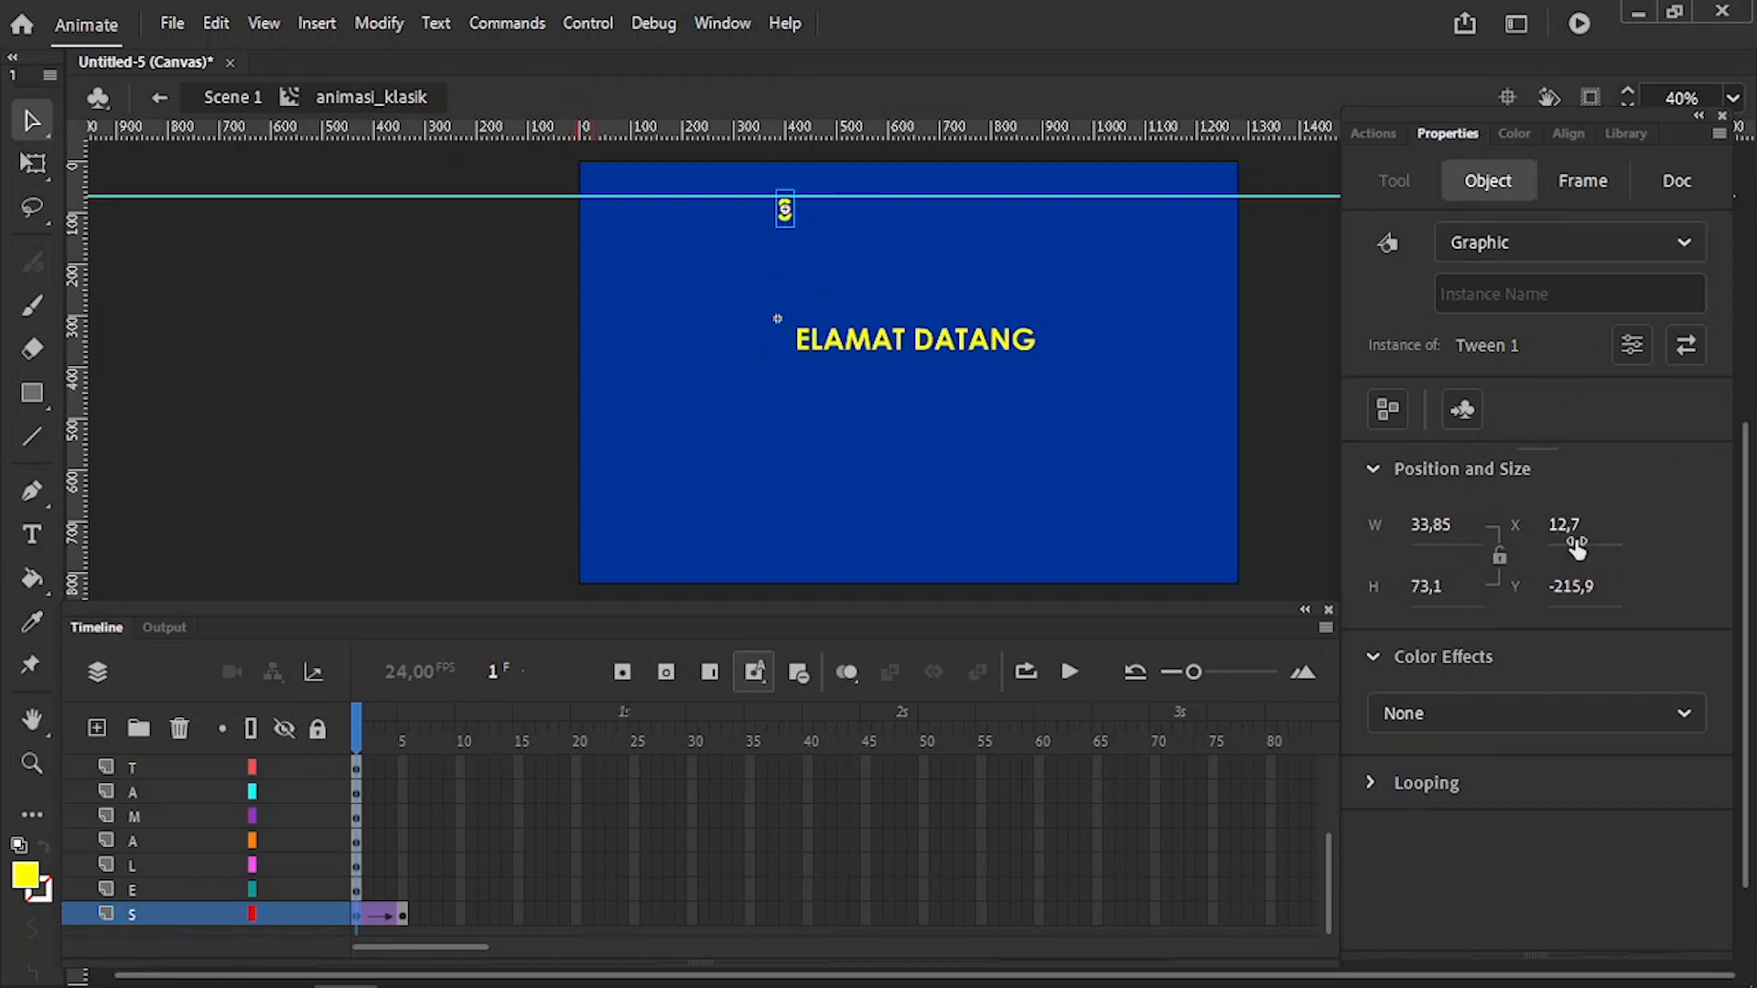
click(1681, 714)
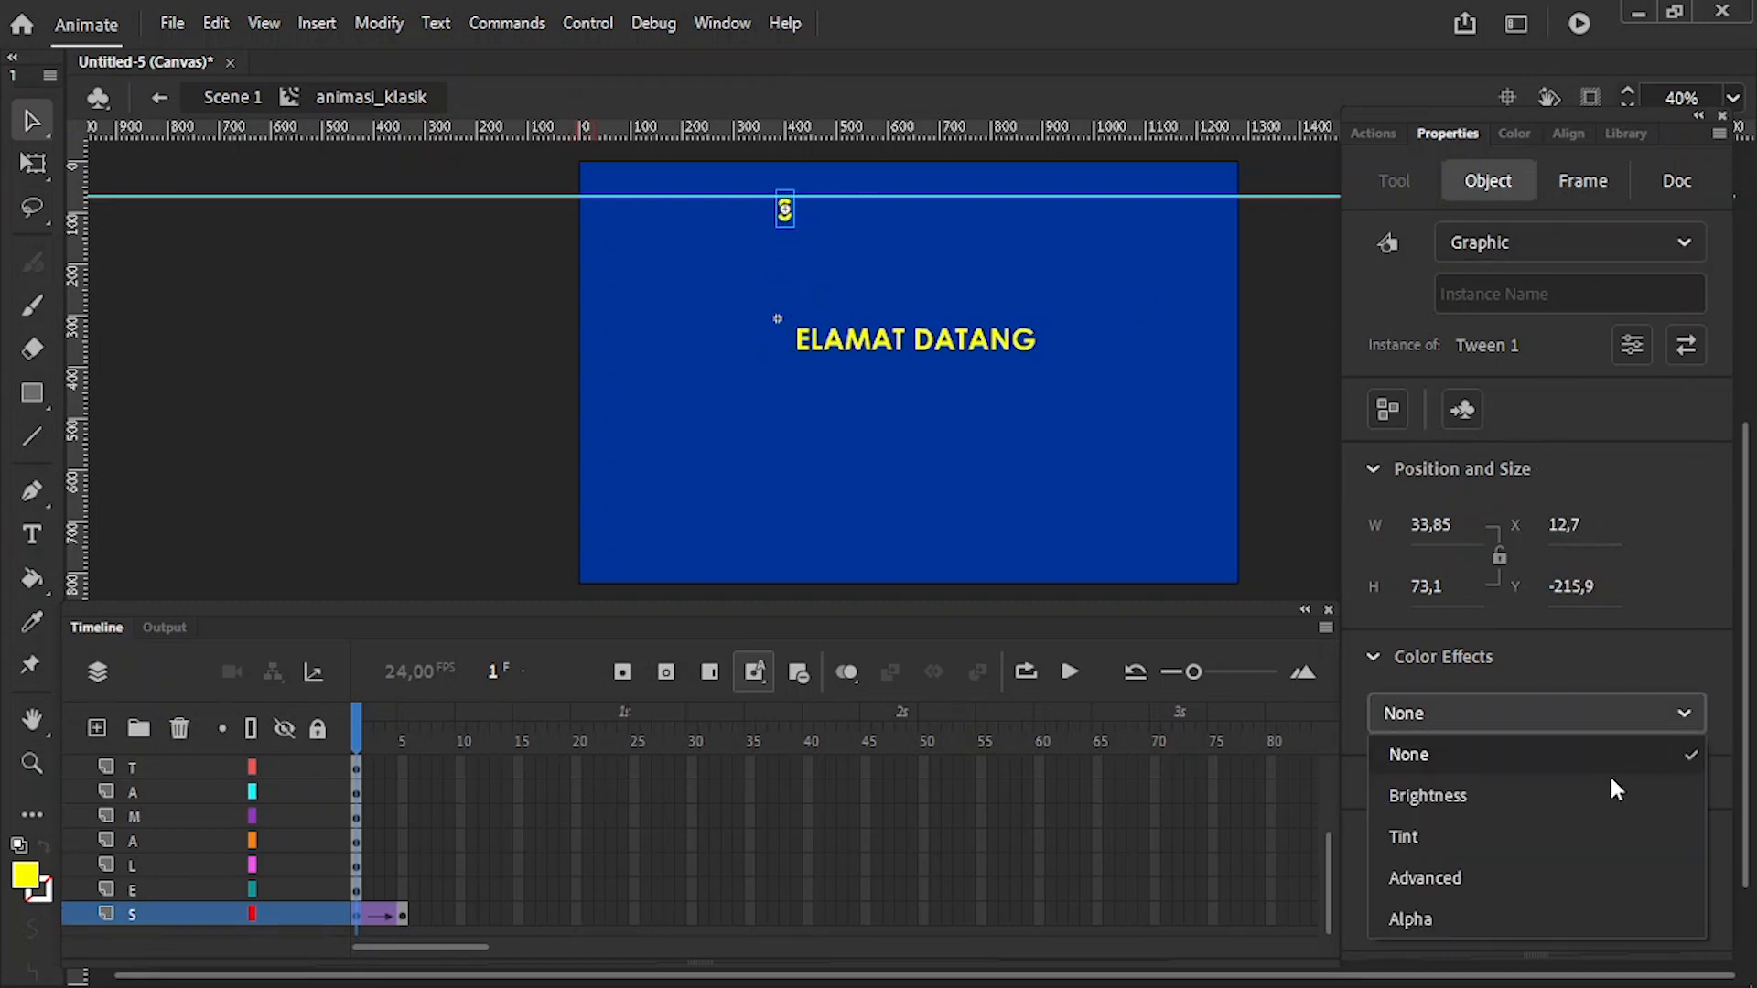
click(1475, 910)
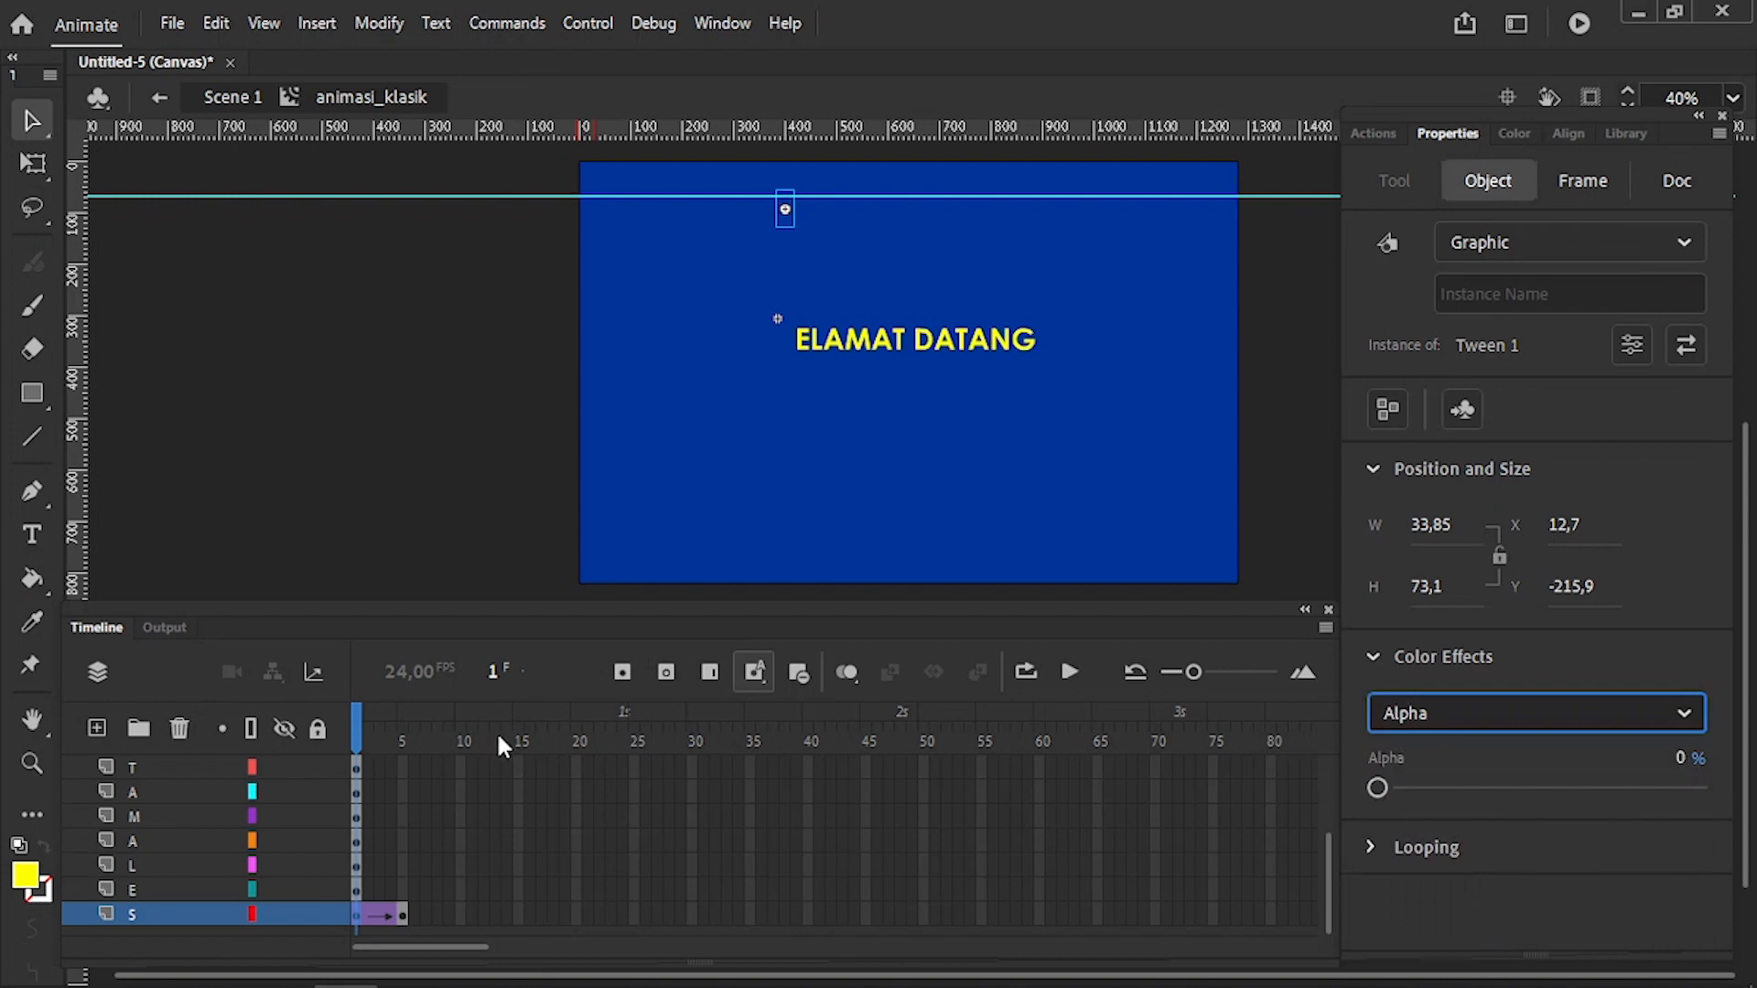
- Insert keyframes at frame 5 on all letter layers from E through G
click(402, 890)
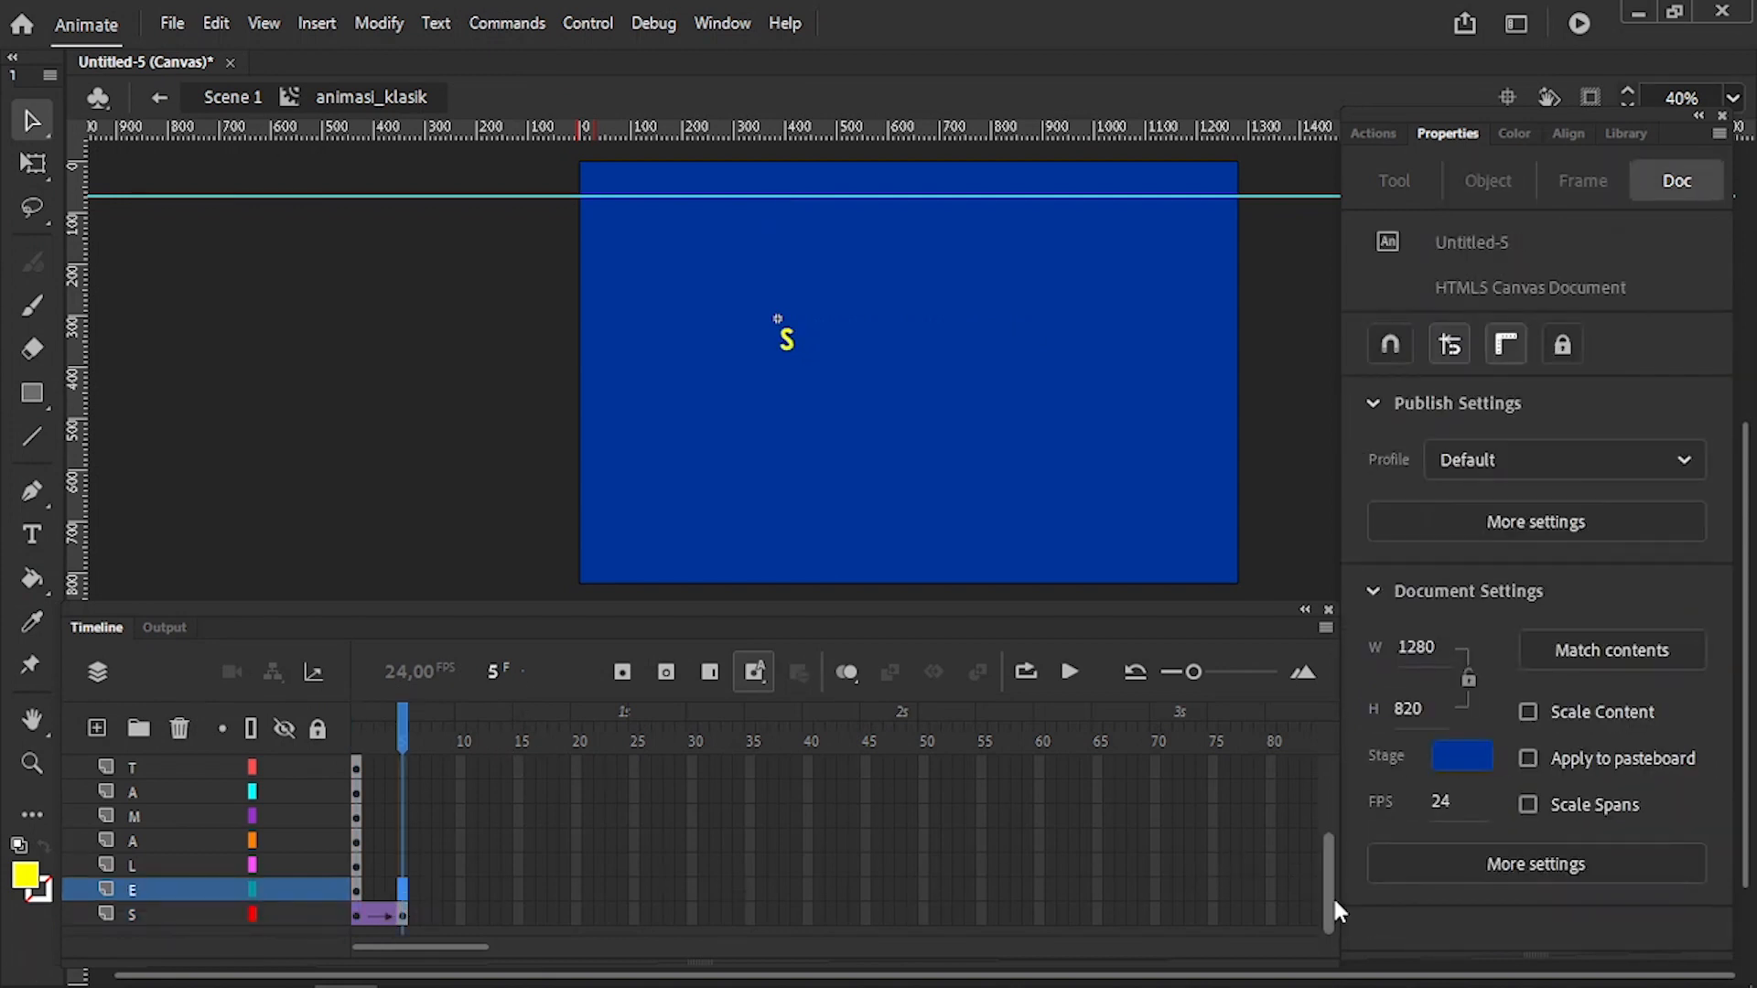
drag(1325, 906, 1320, 752)
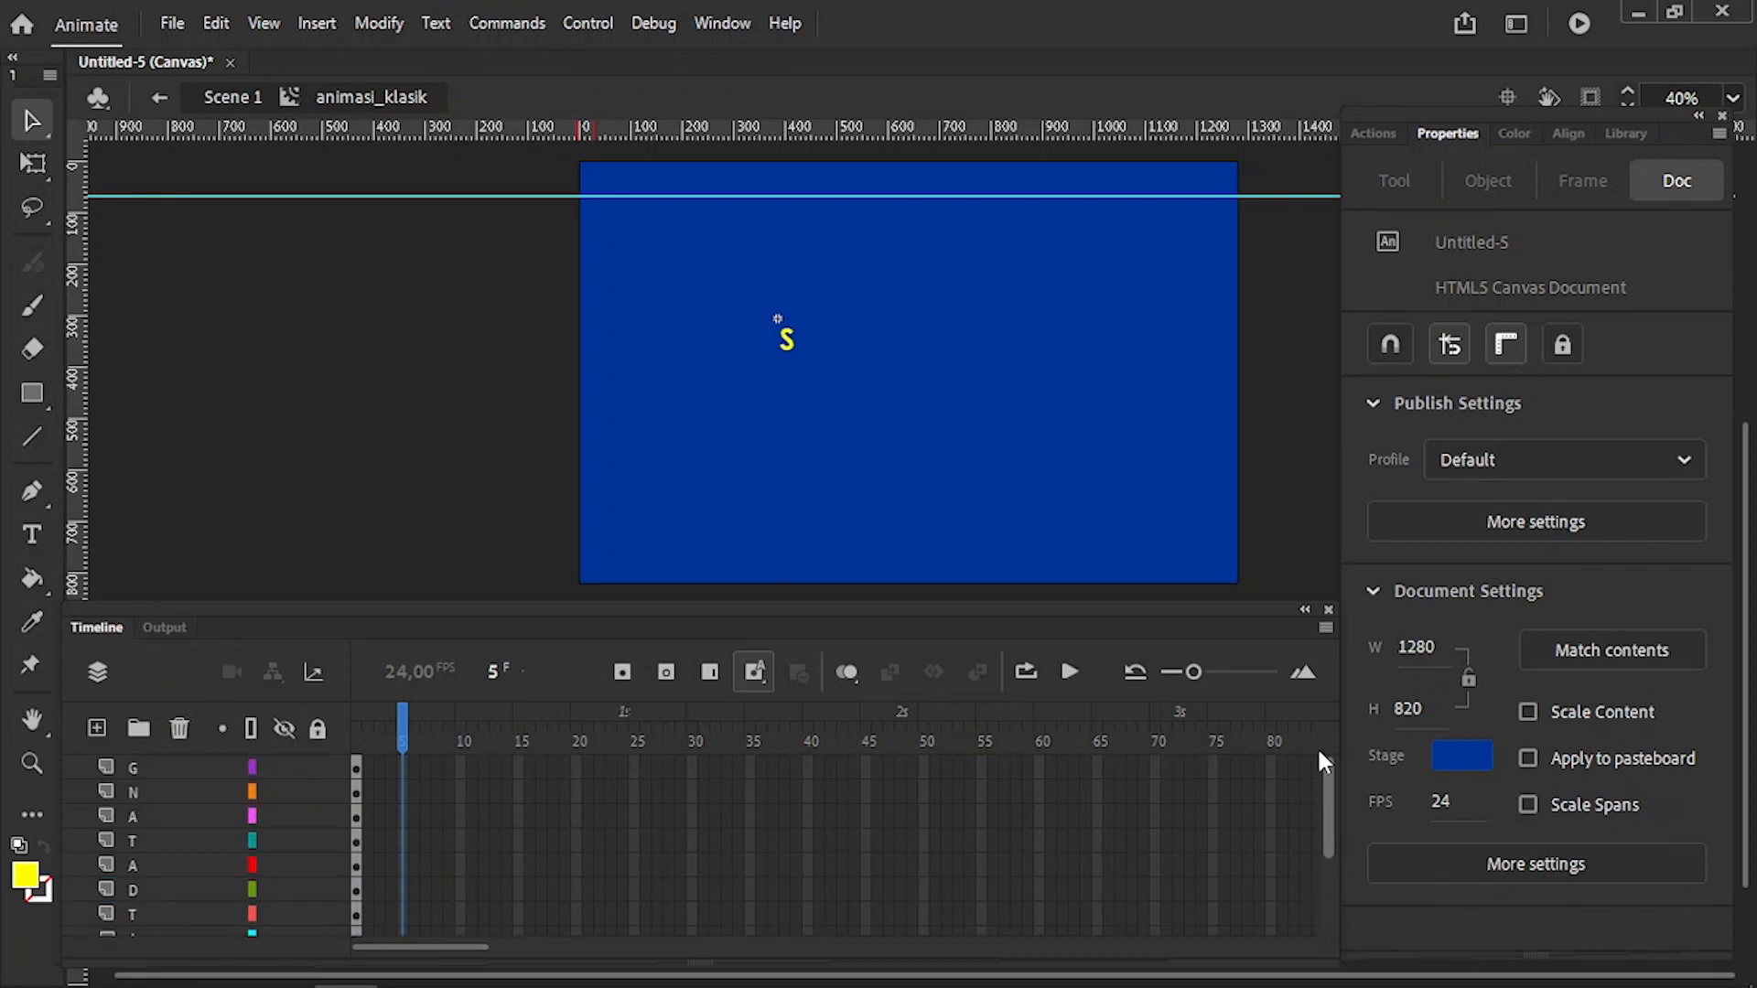
click(403, 771)
right_click(403, 770)
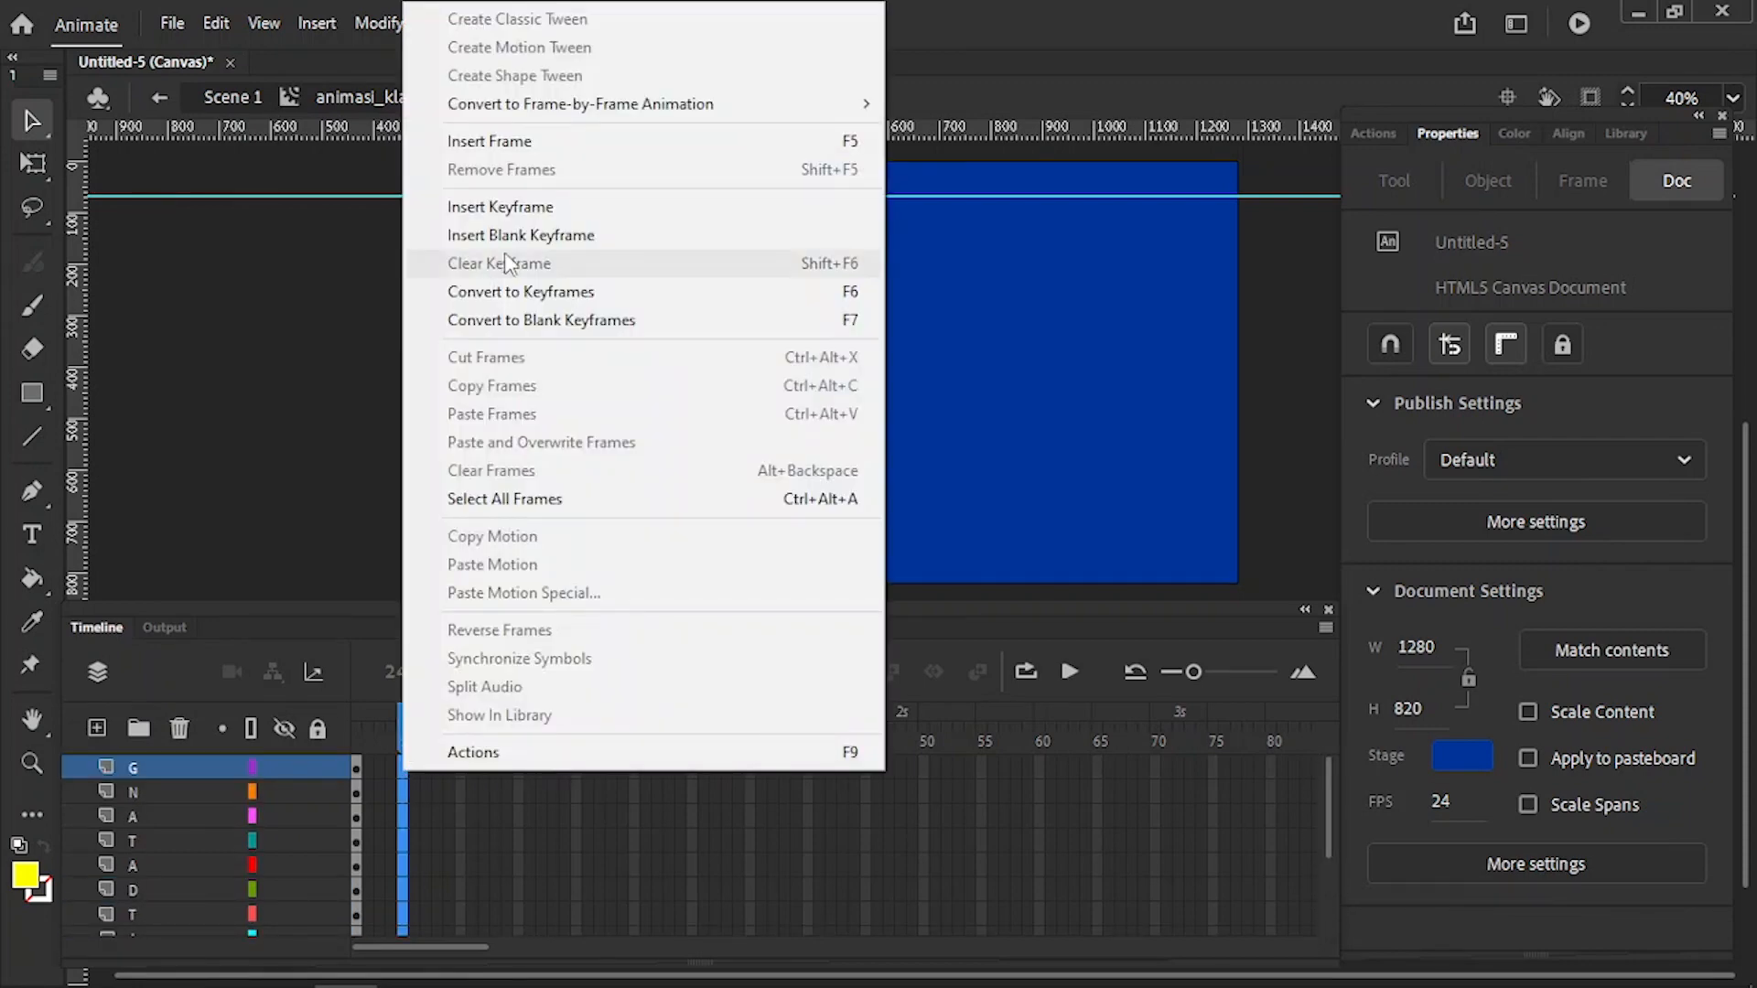
click(523, 209)
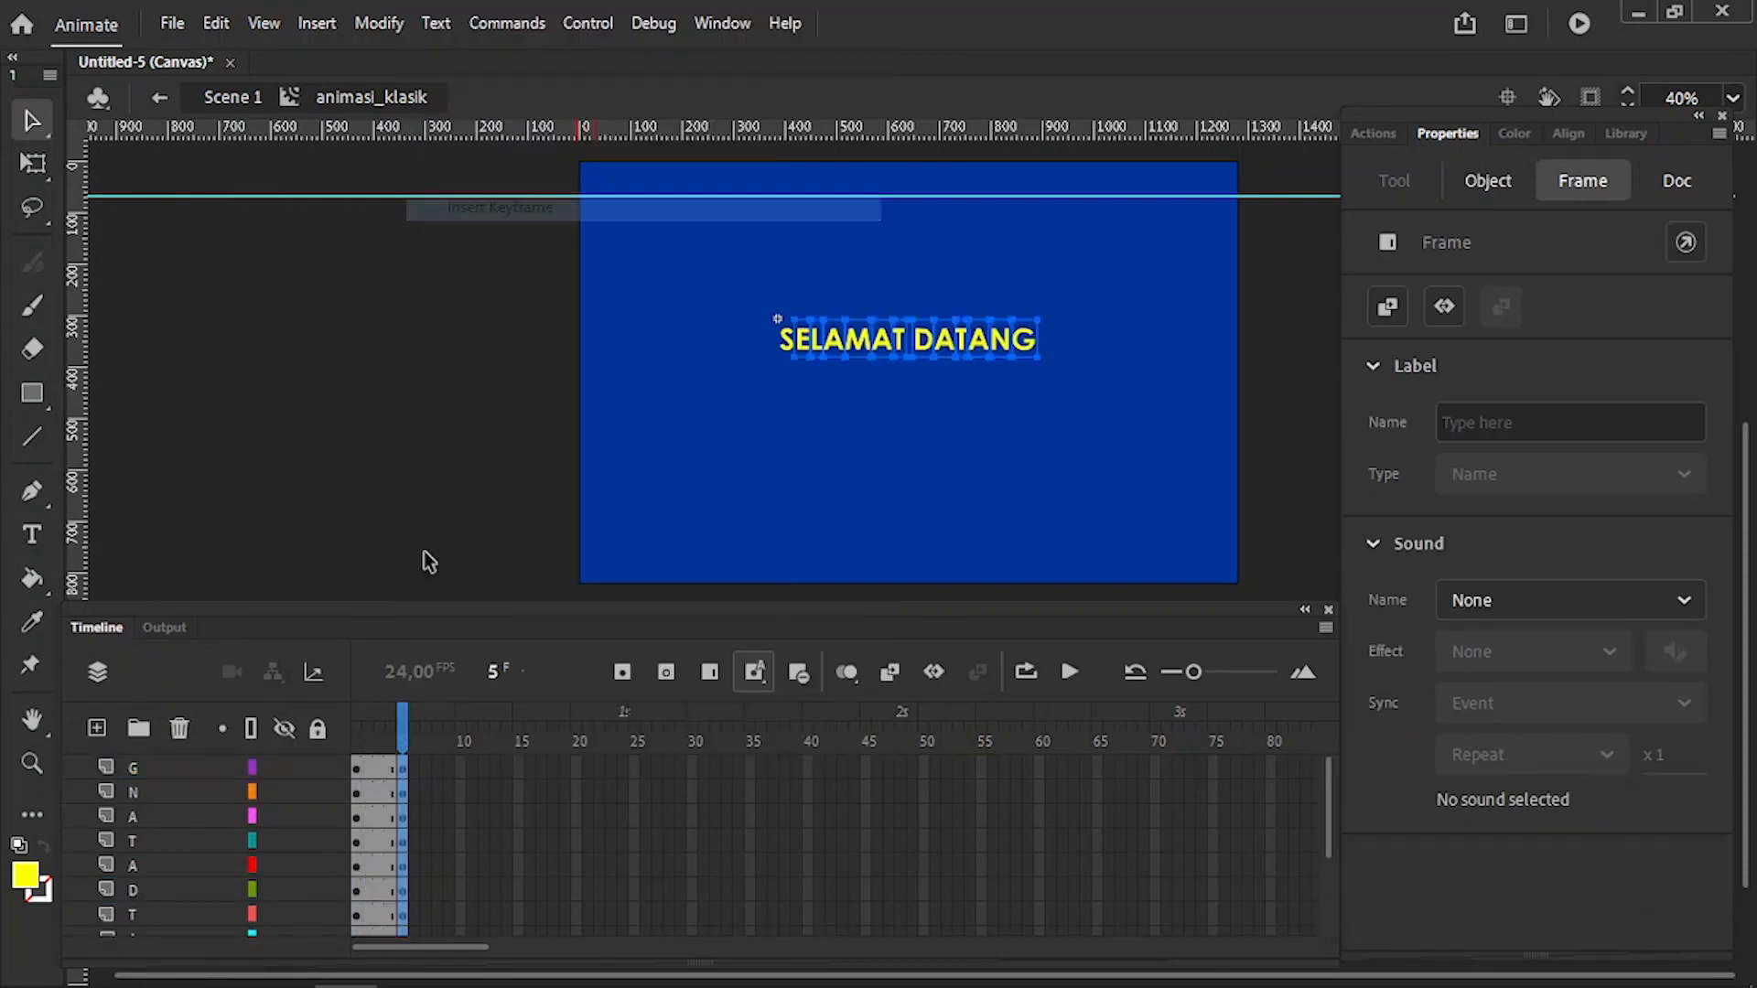
- Create classic tweens between frames 1 and 5 on all letter layers from G down to E
click(379, 767)
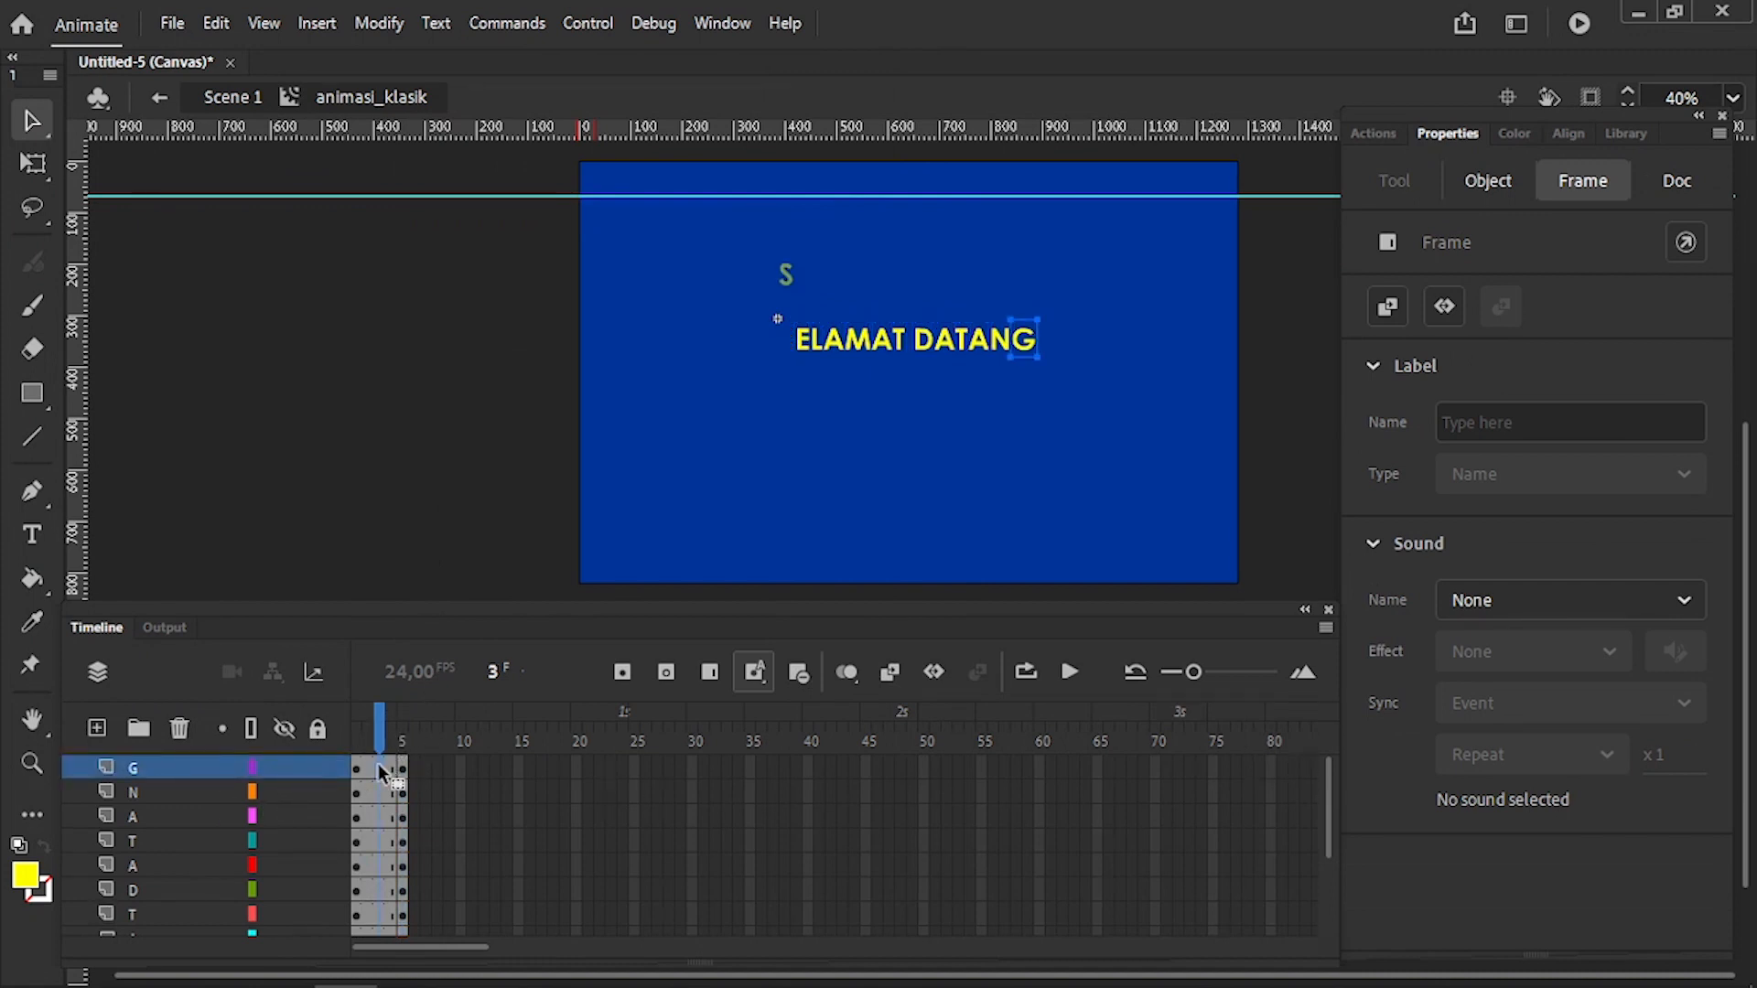
drag(1333, 805, 1326, 901)
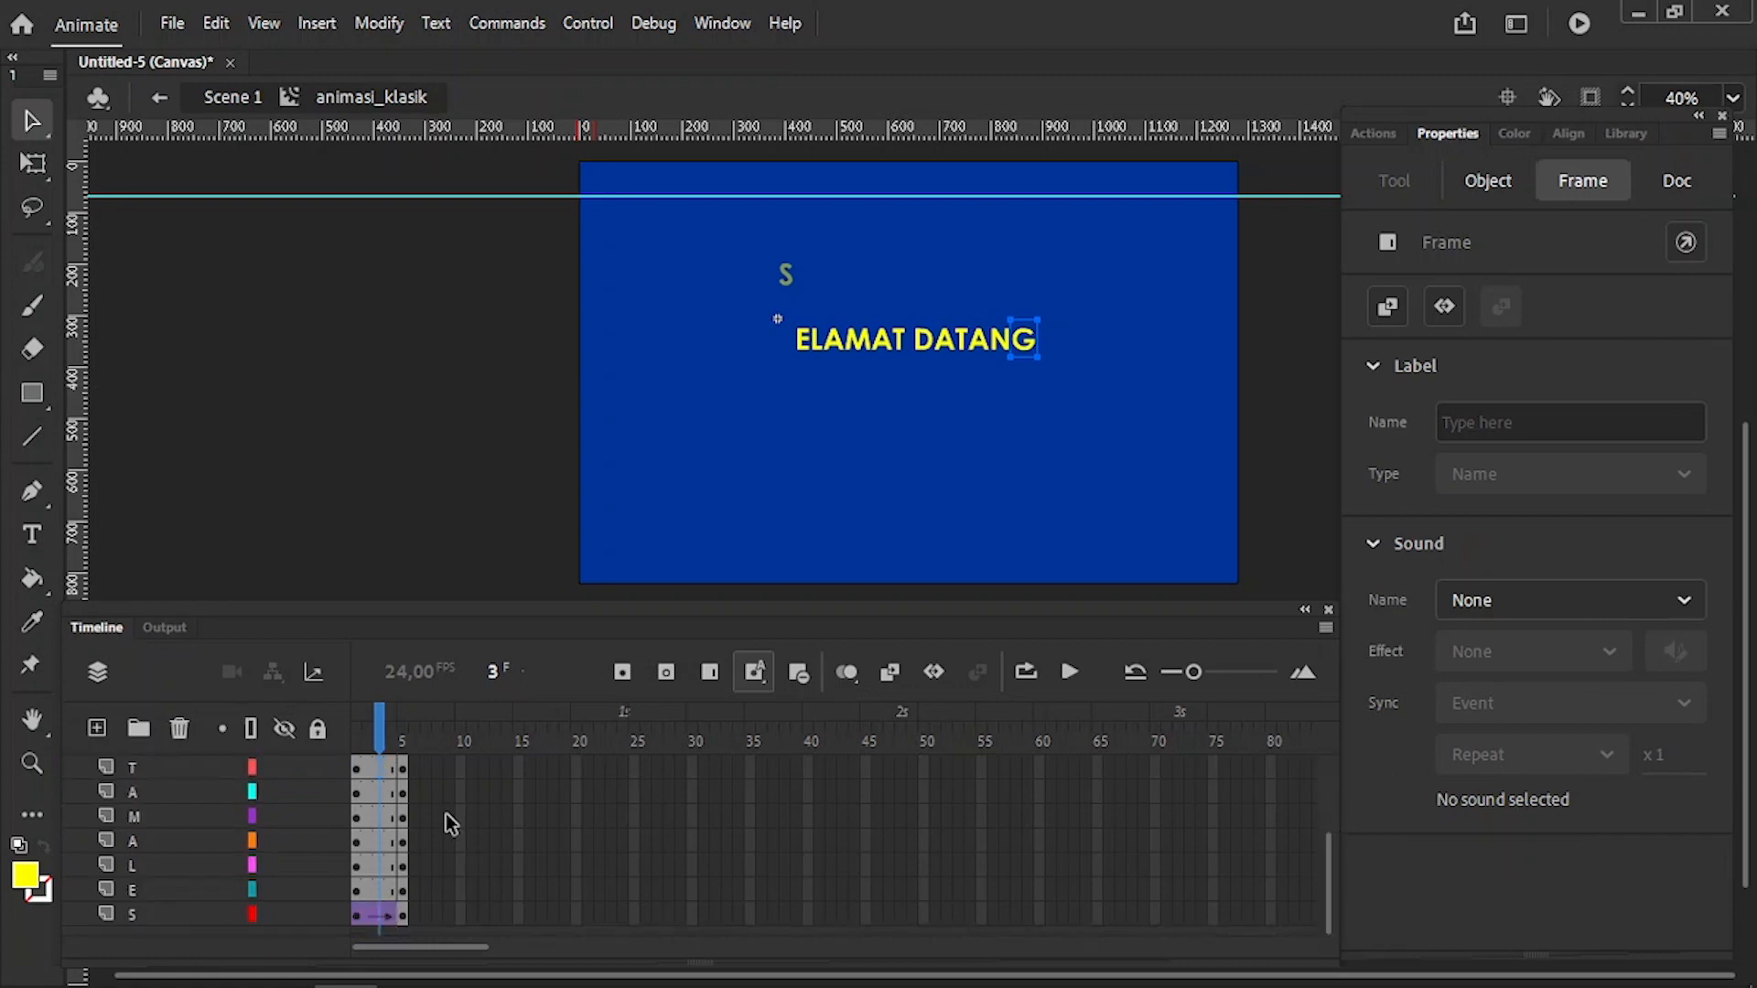
click(377, 893)
right_click(378, 893)
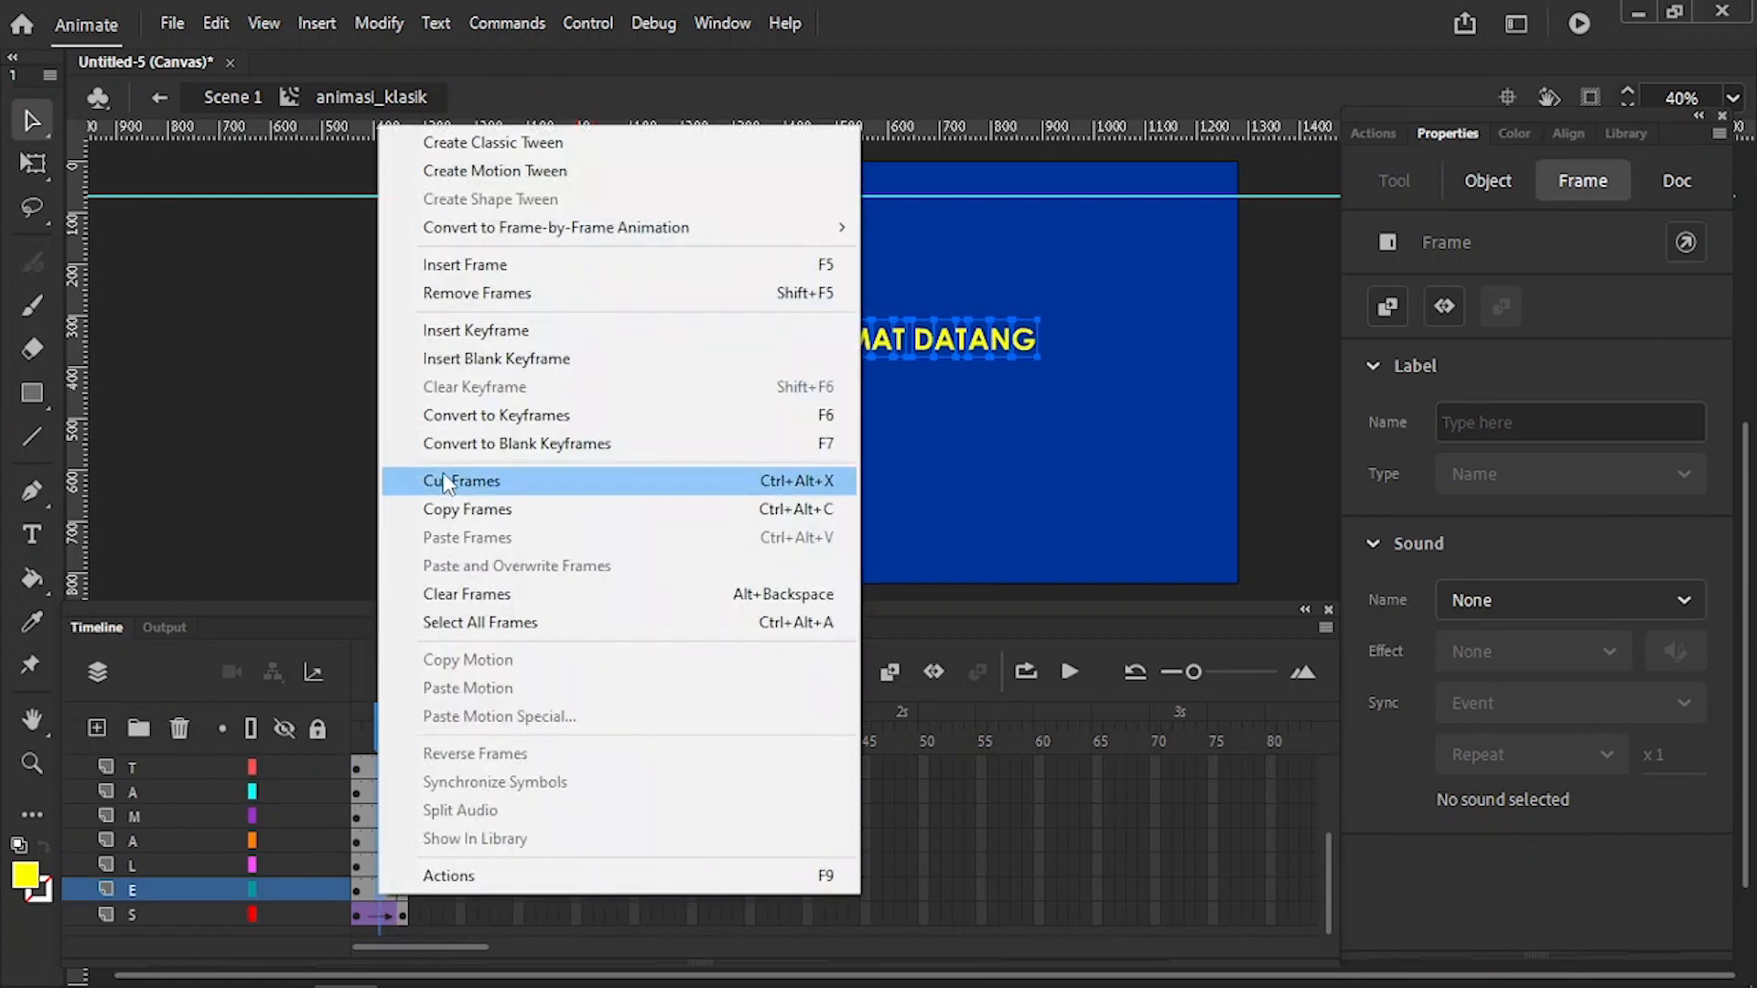
click(512, 143)
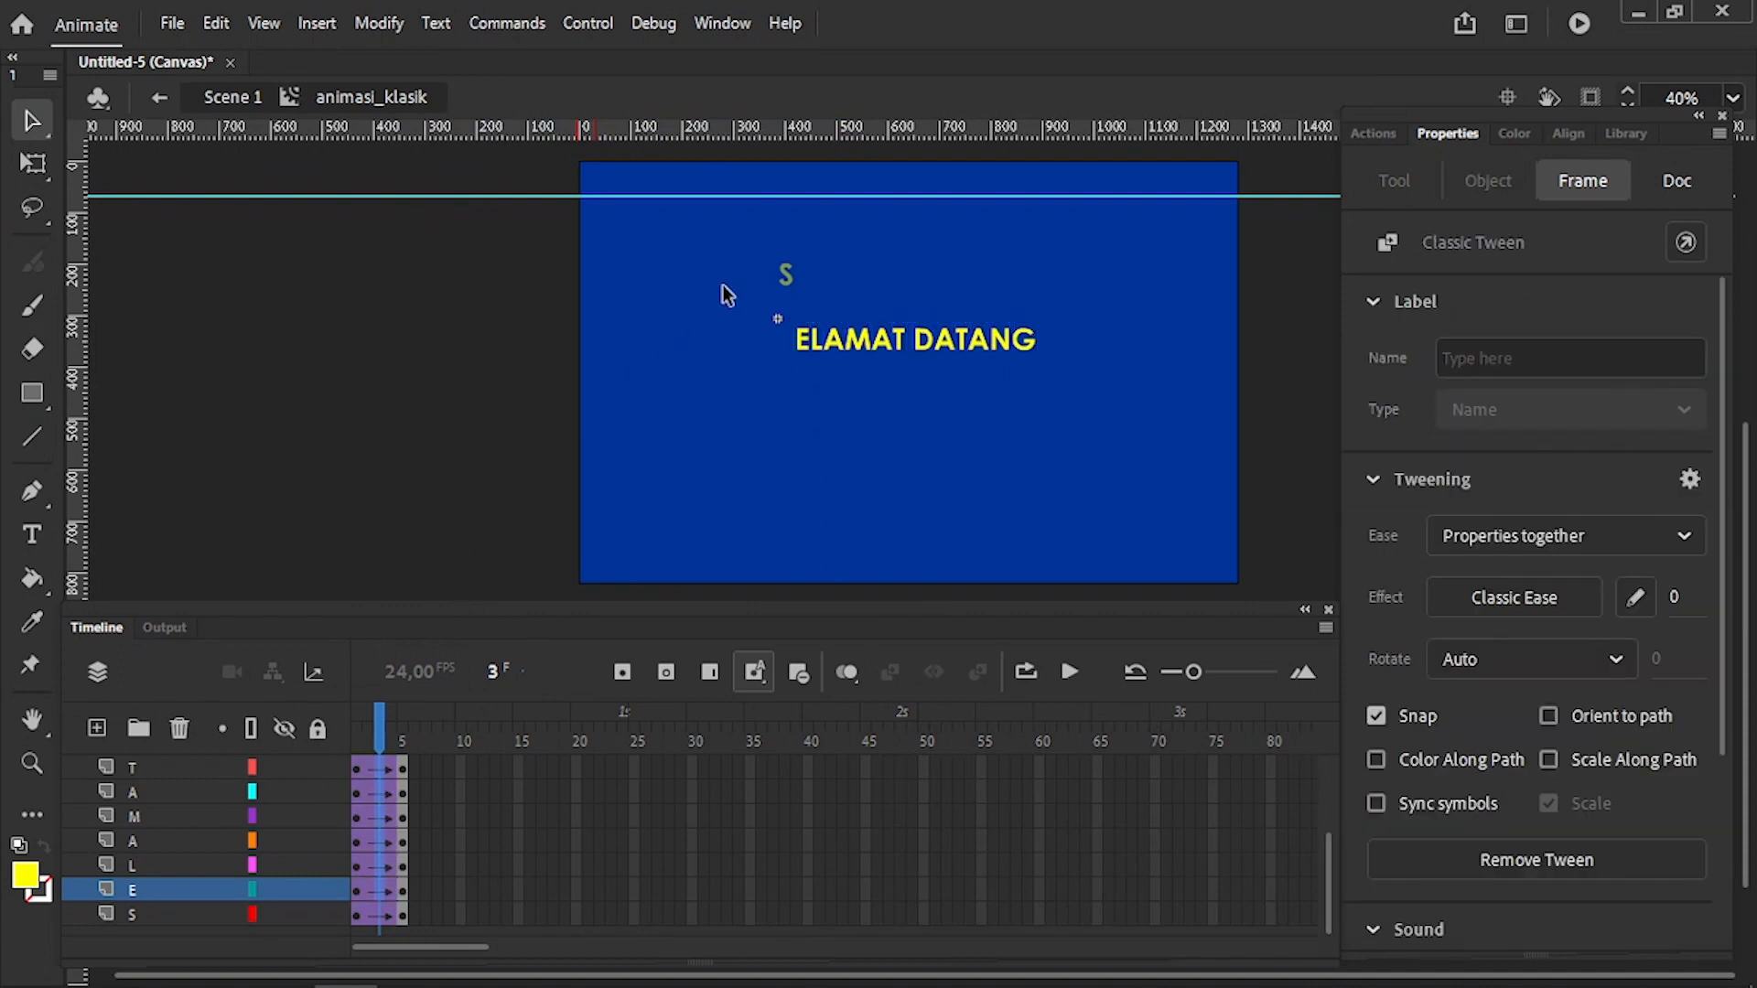
- At frame 1, move the letters ELAMAT DATANG straight up to the guide together and set their alpha to 0%
drag(381, 717, 356, 728)
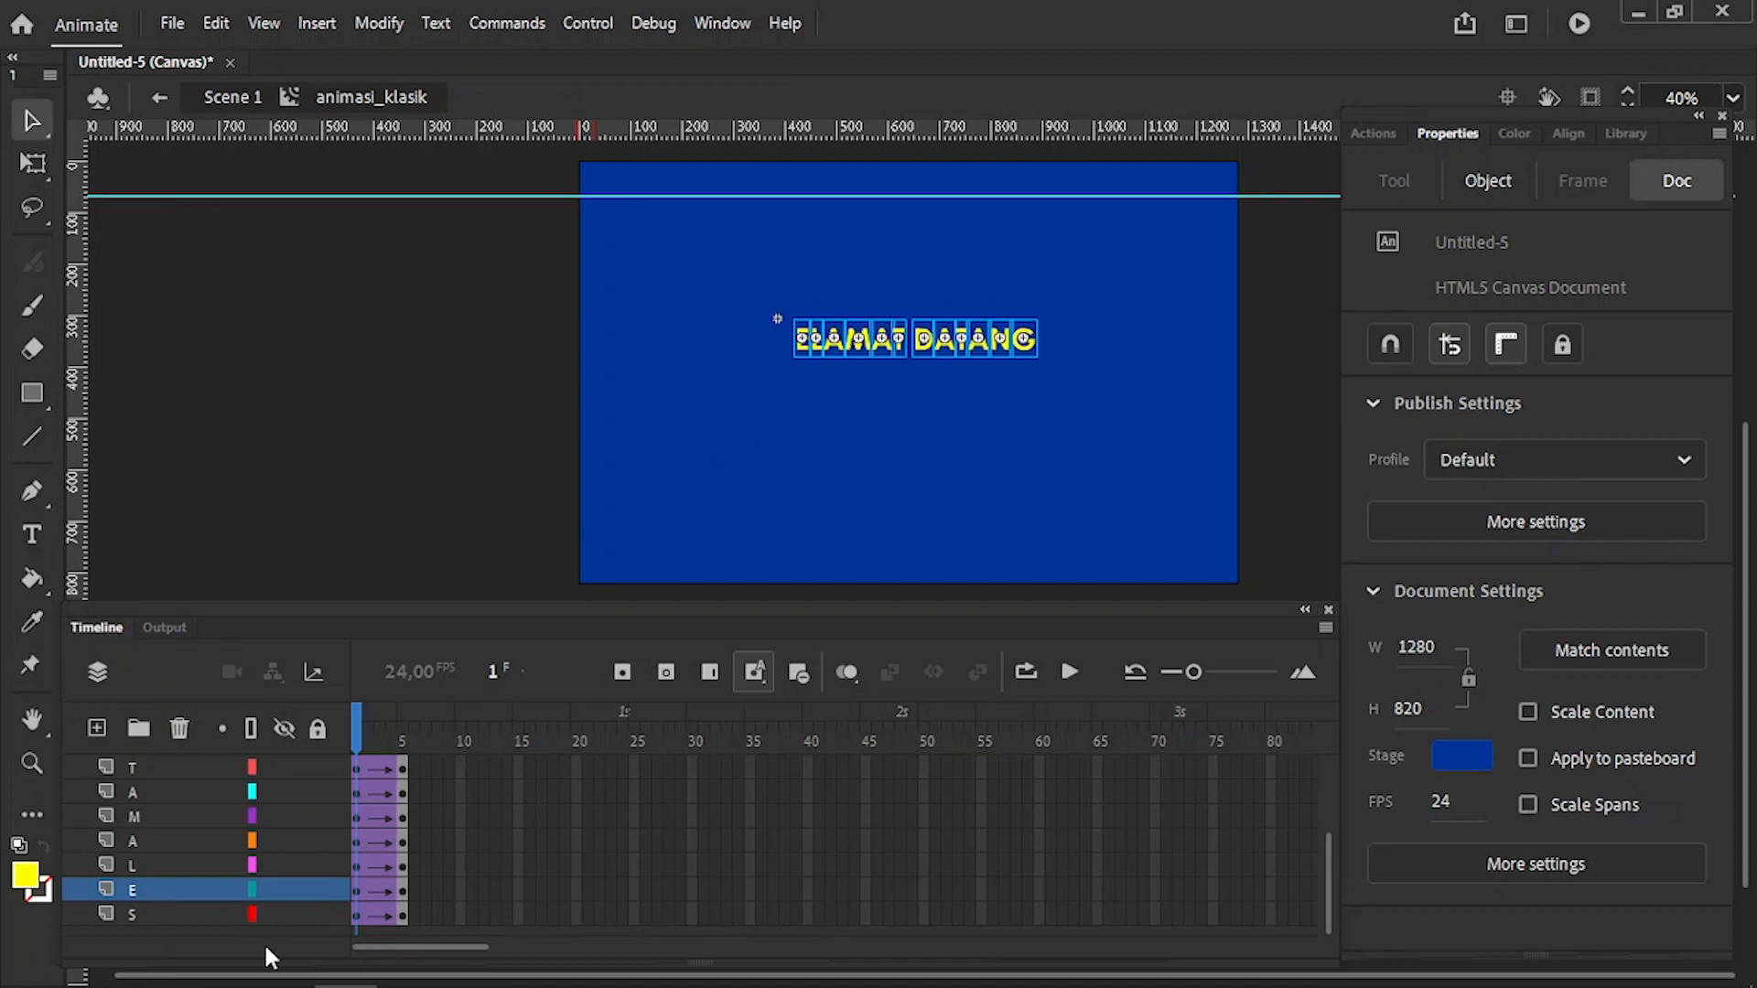
click(359, 895)
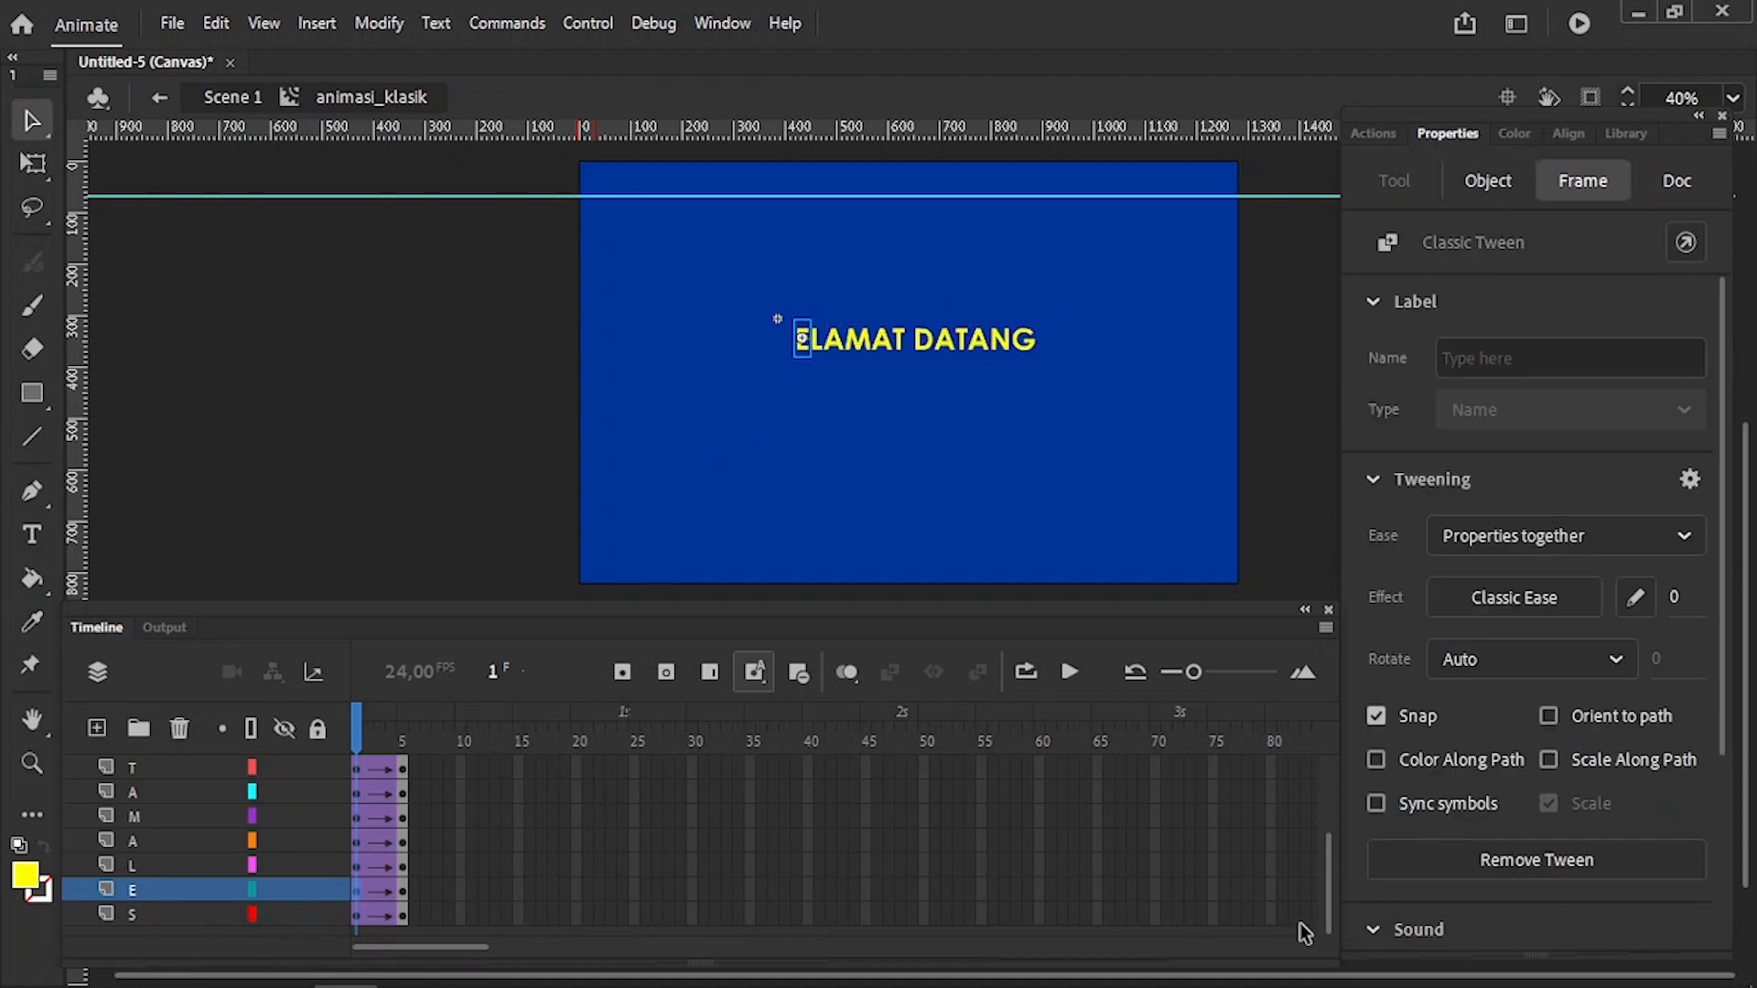
drag(1329, 887, 1334, 765)
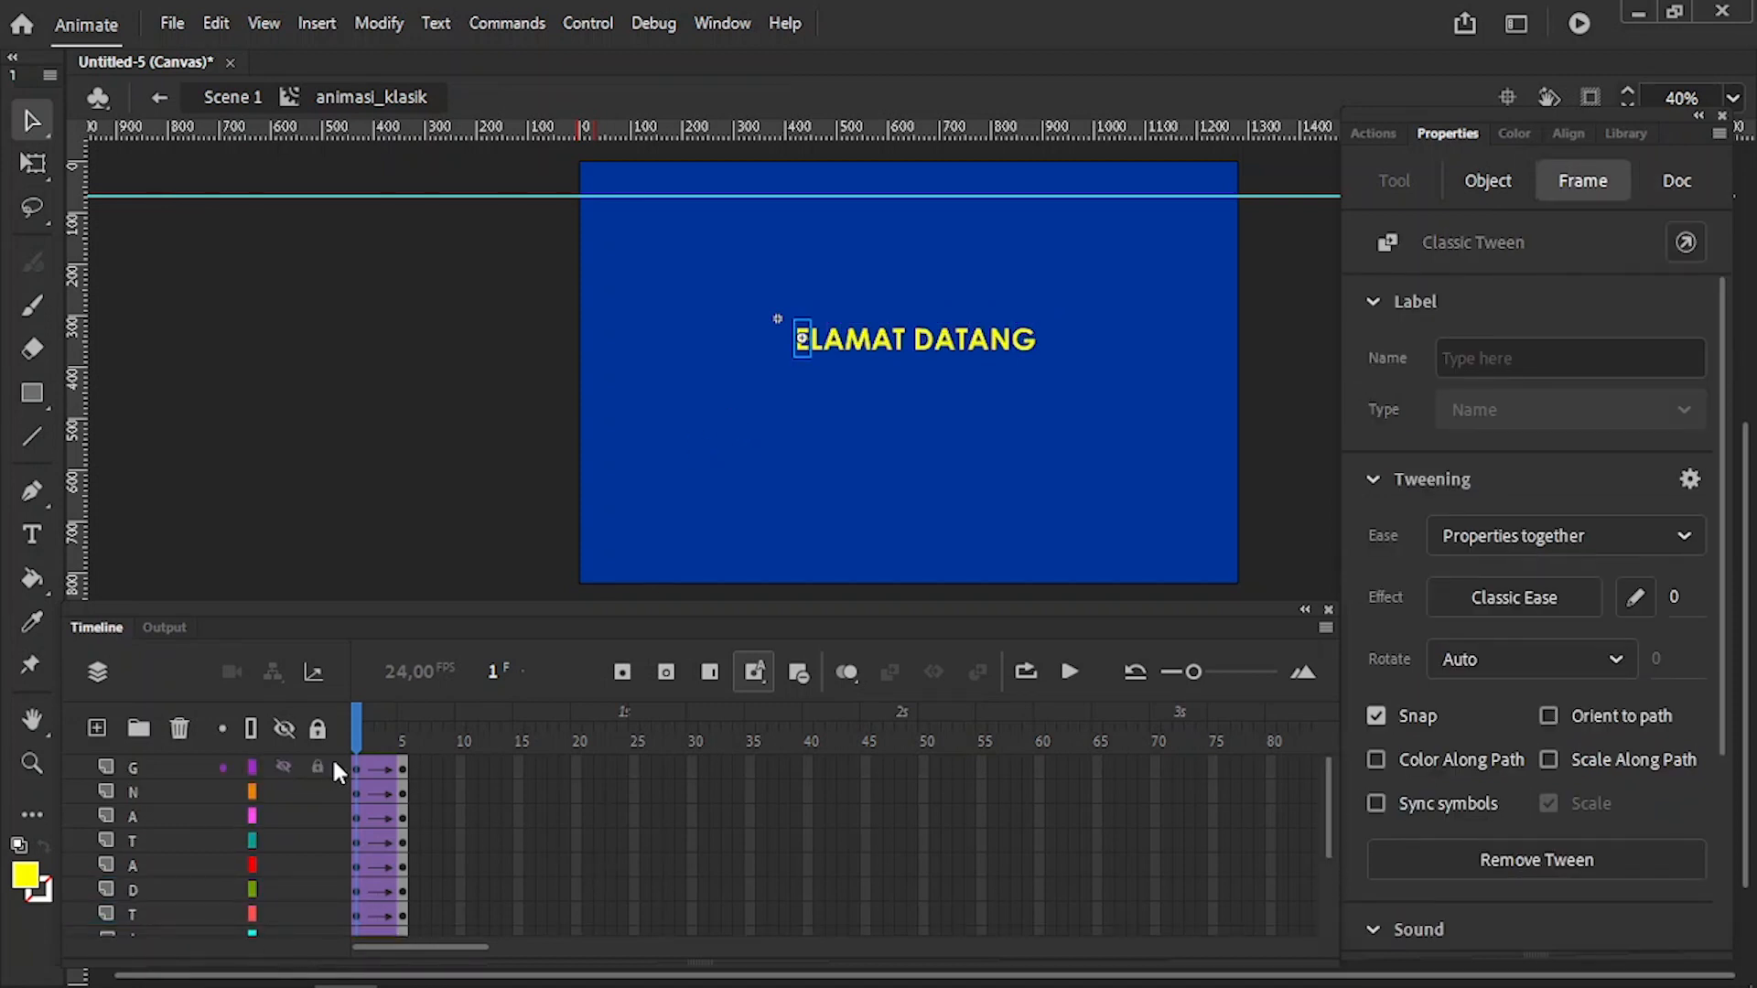
shift+click(358, 770)
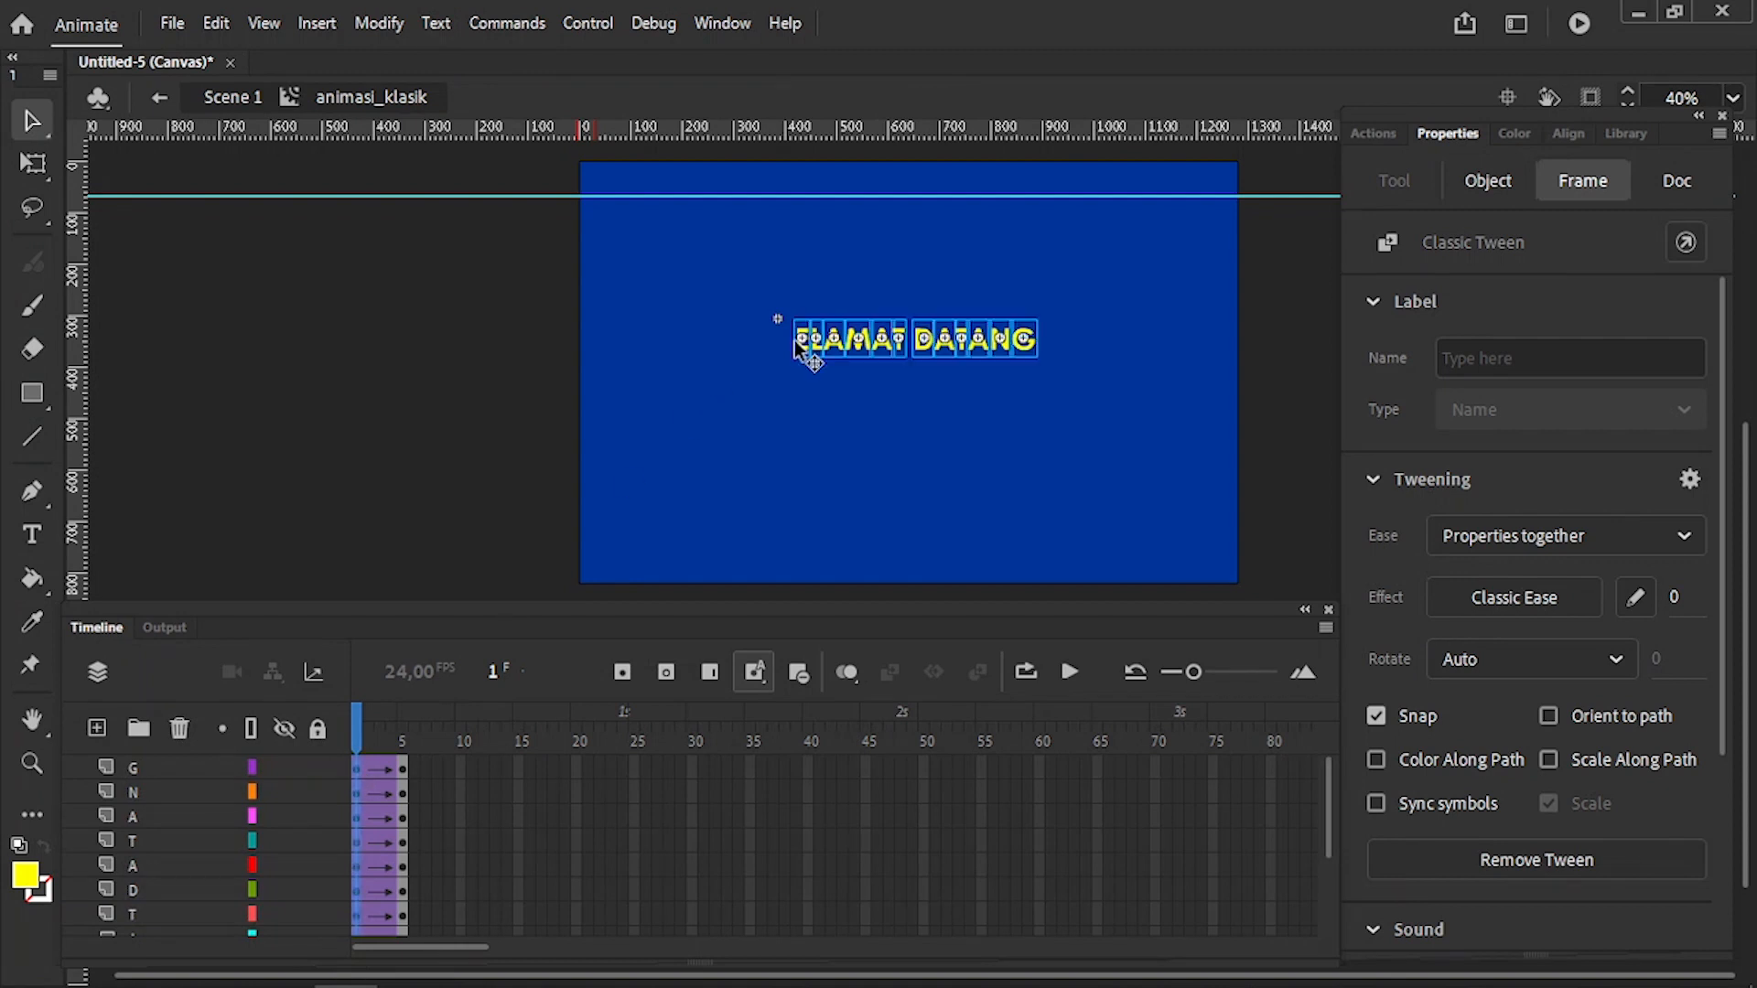
drag(858, 345, 858, 220)
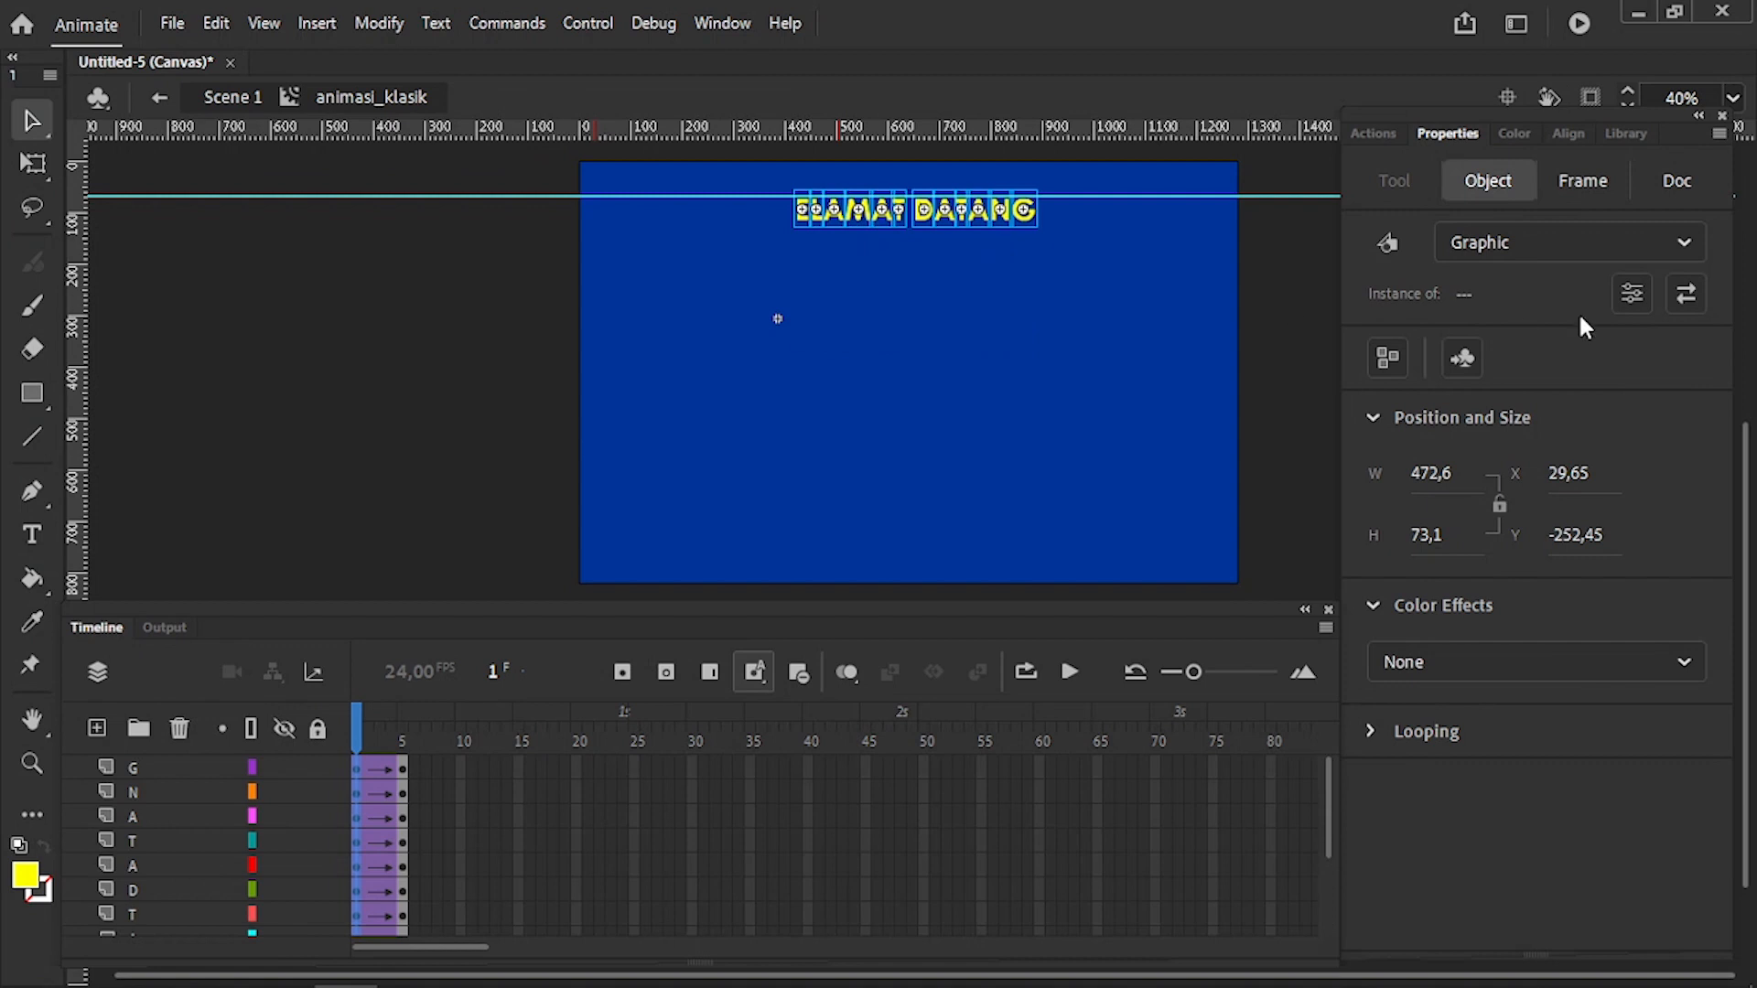
click(1635, 661)
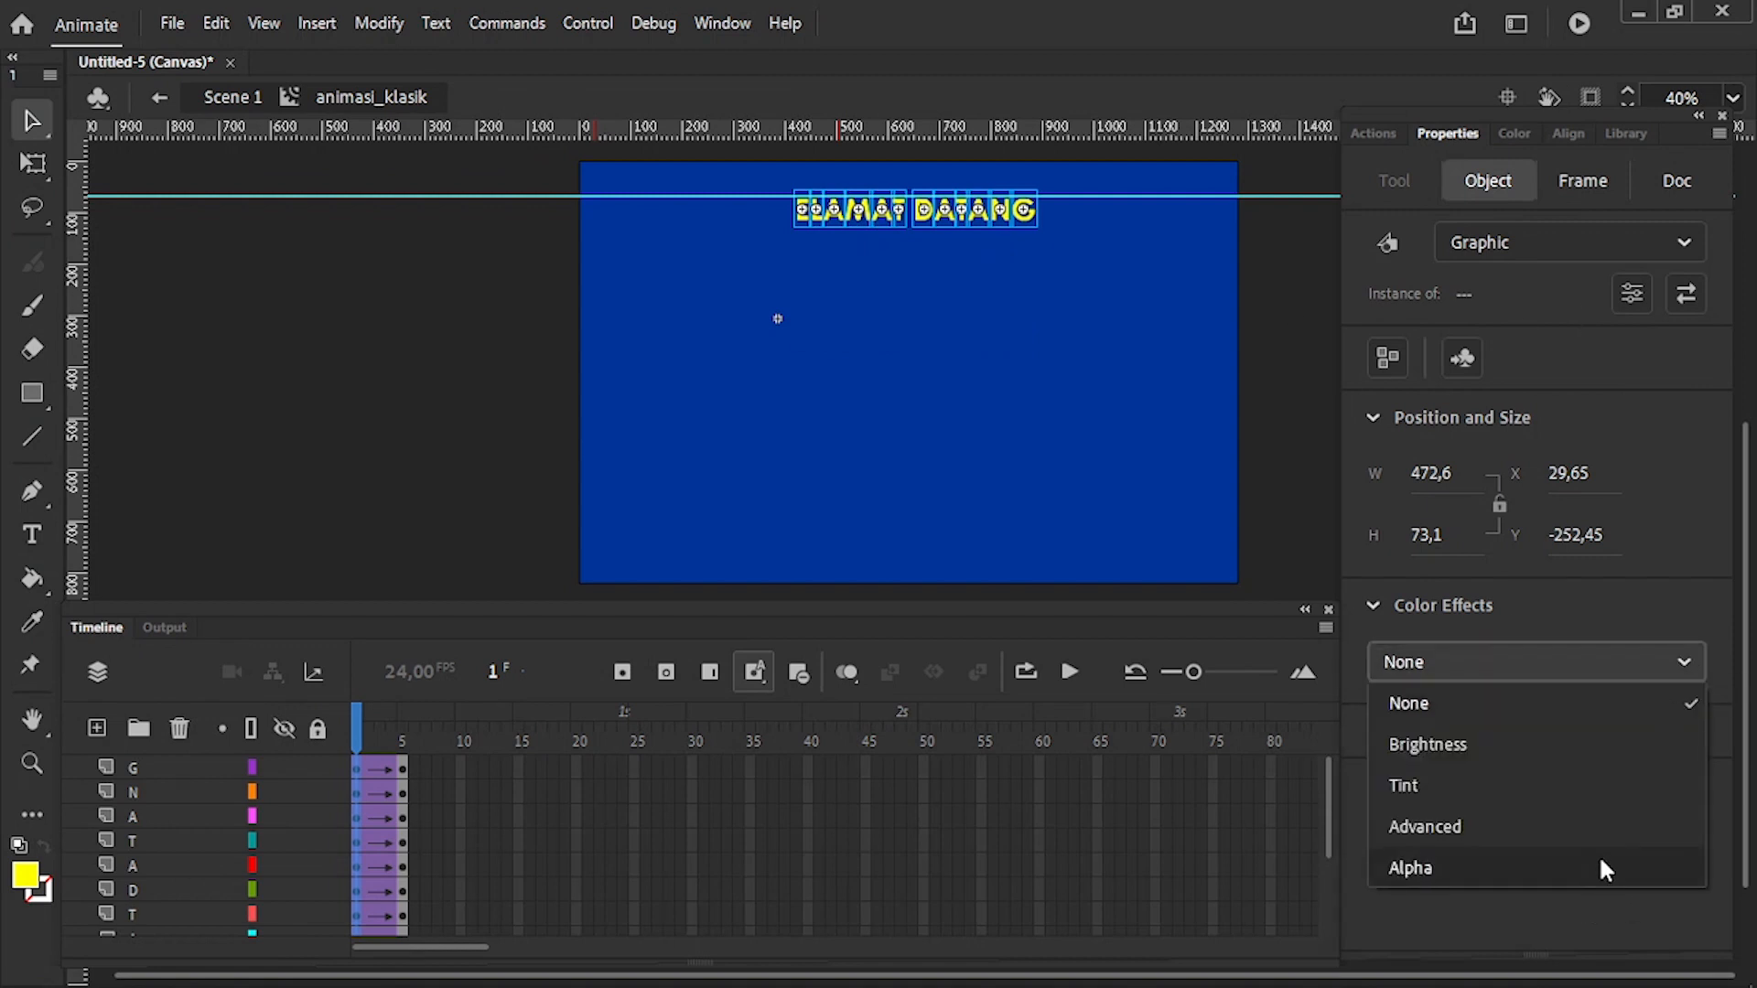
click(1603, 870)
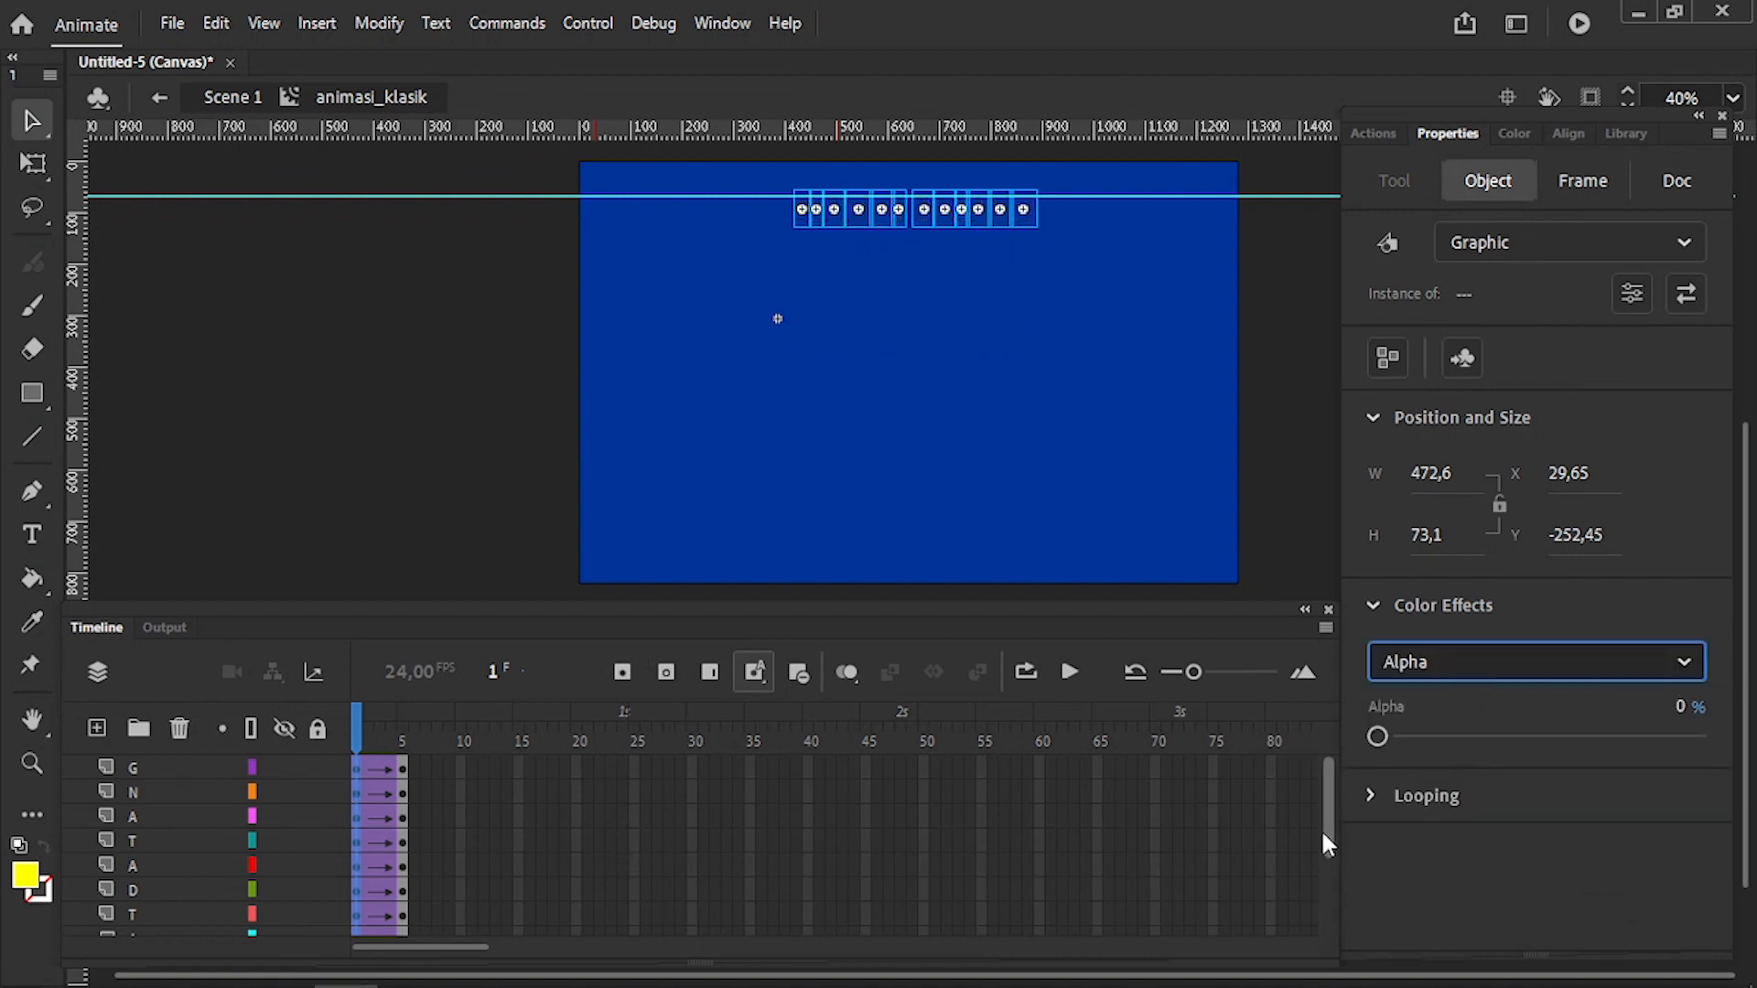
- Insert keyframes at frame 15 on all letter layers from S through G
drag(1324, 817, 1335, 899)
drag(356, 738, 422, 745)
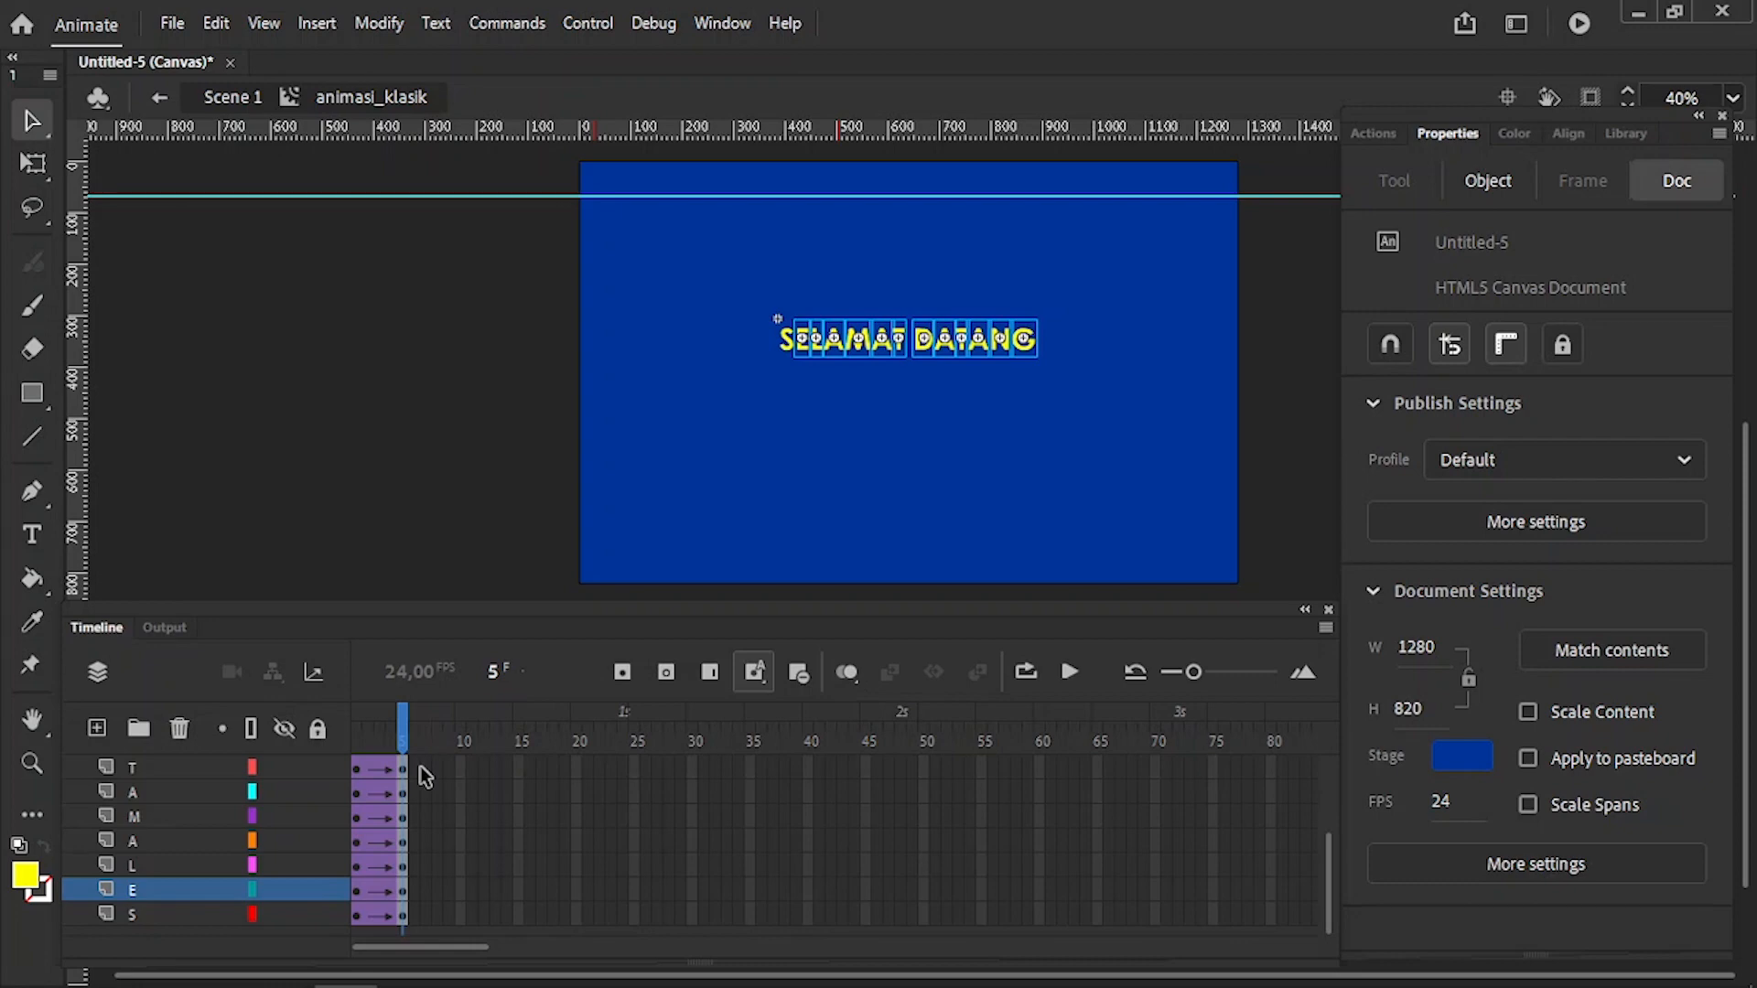
click(518, 913)
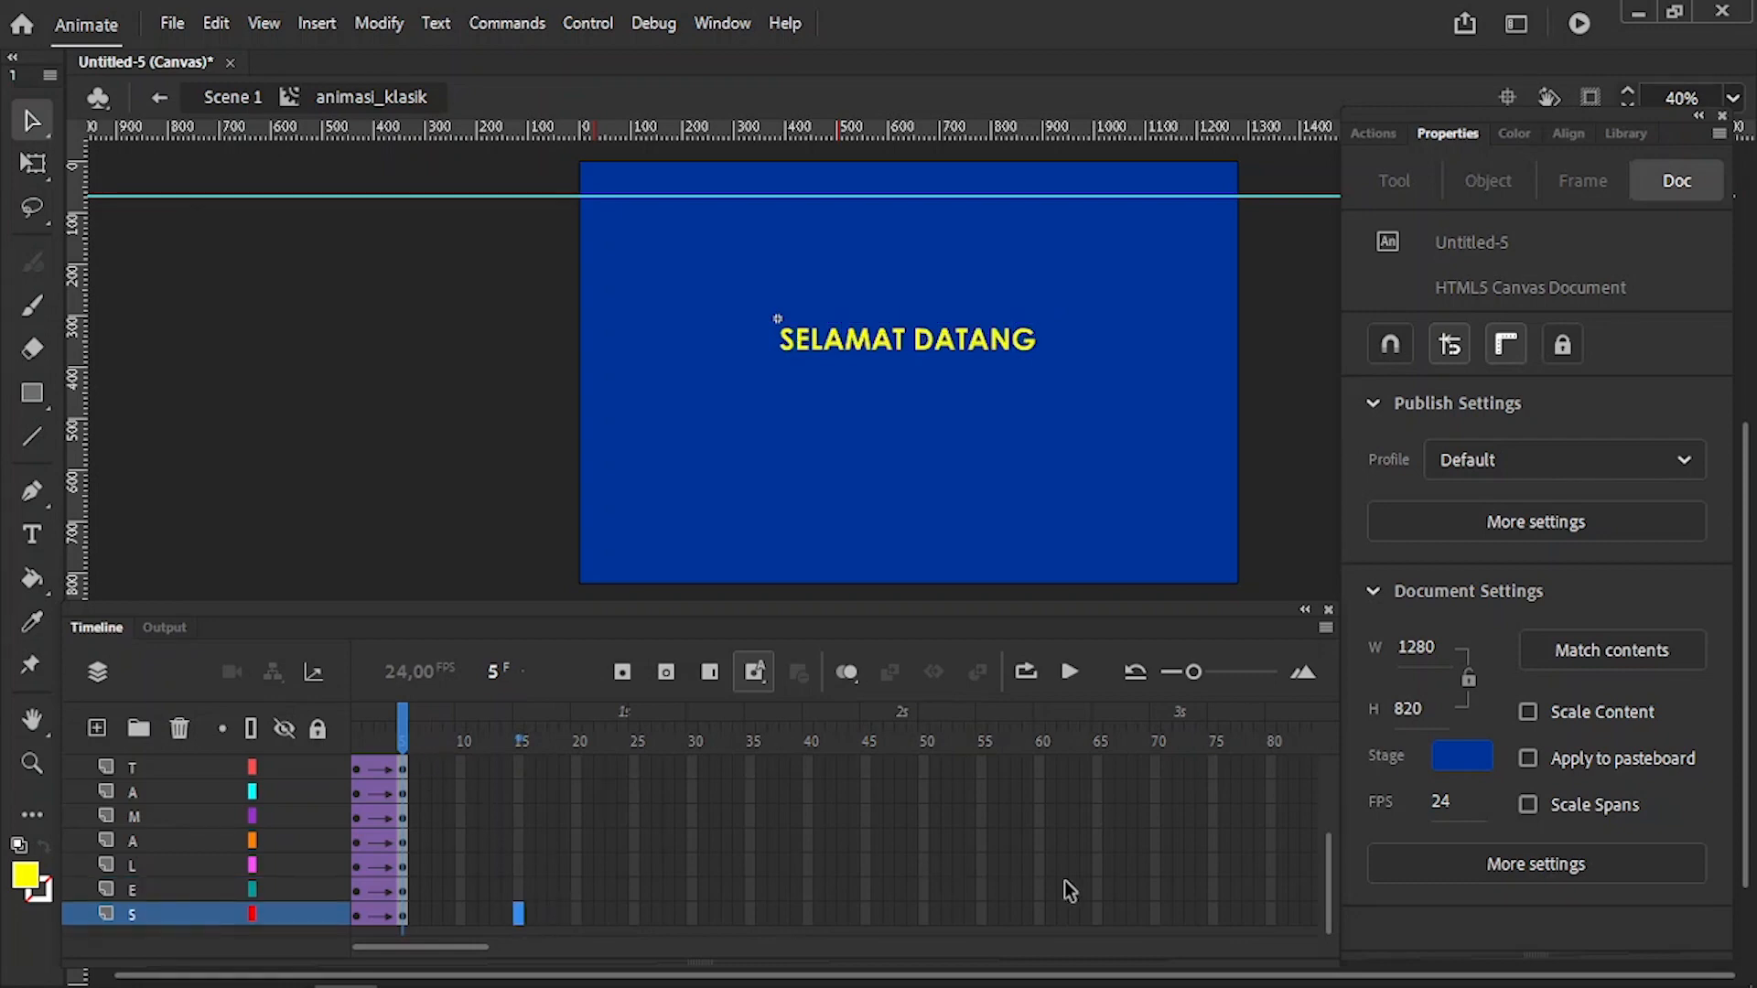
drag(1333, 887, 1314, 789)
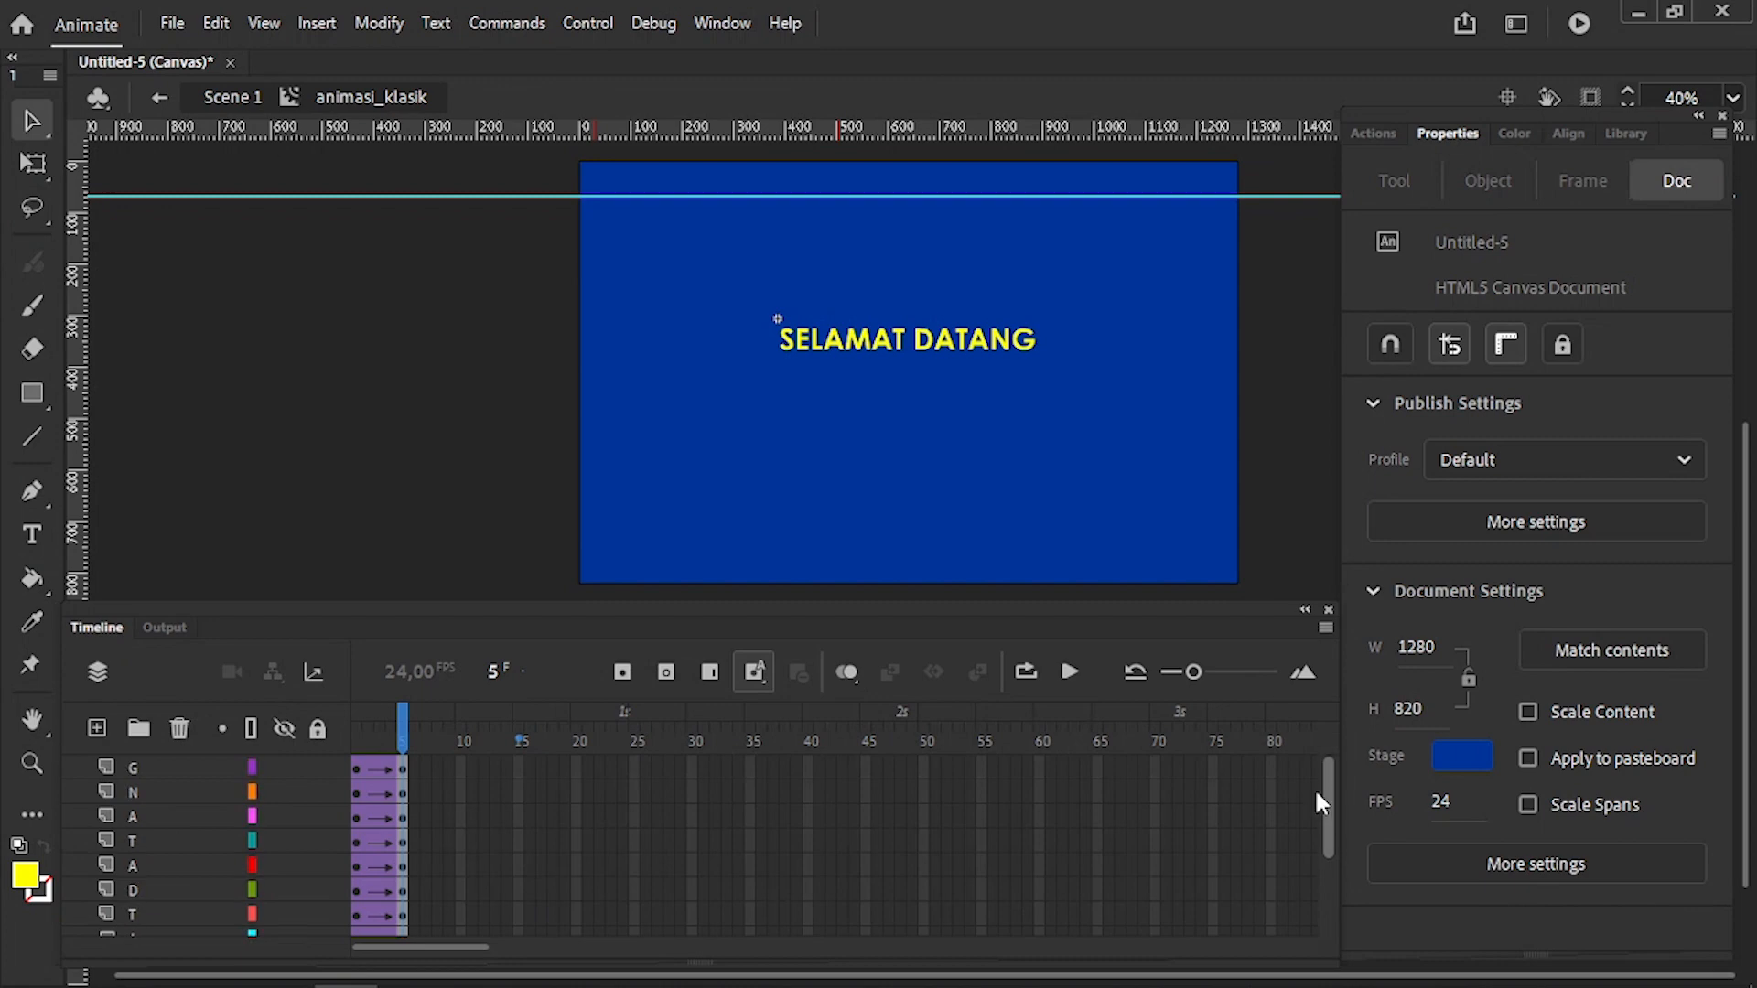
shift+click(522, 769)
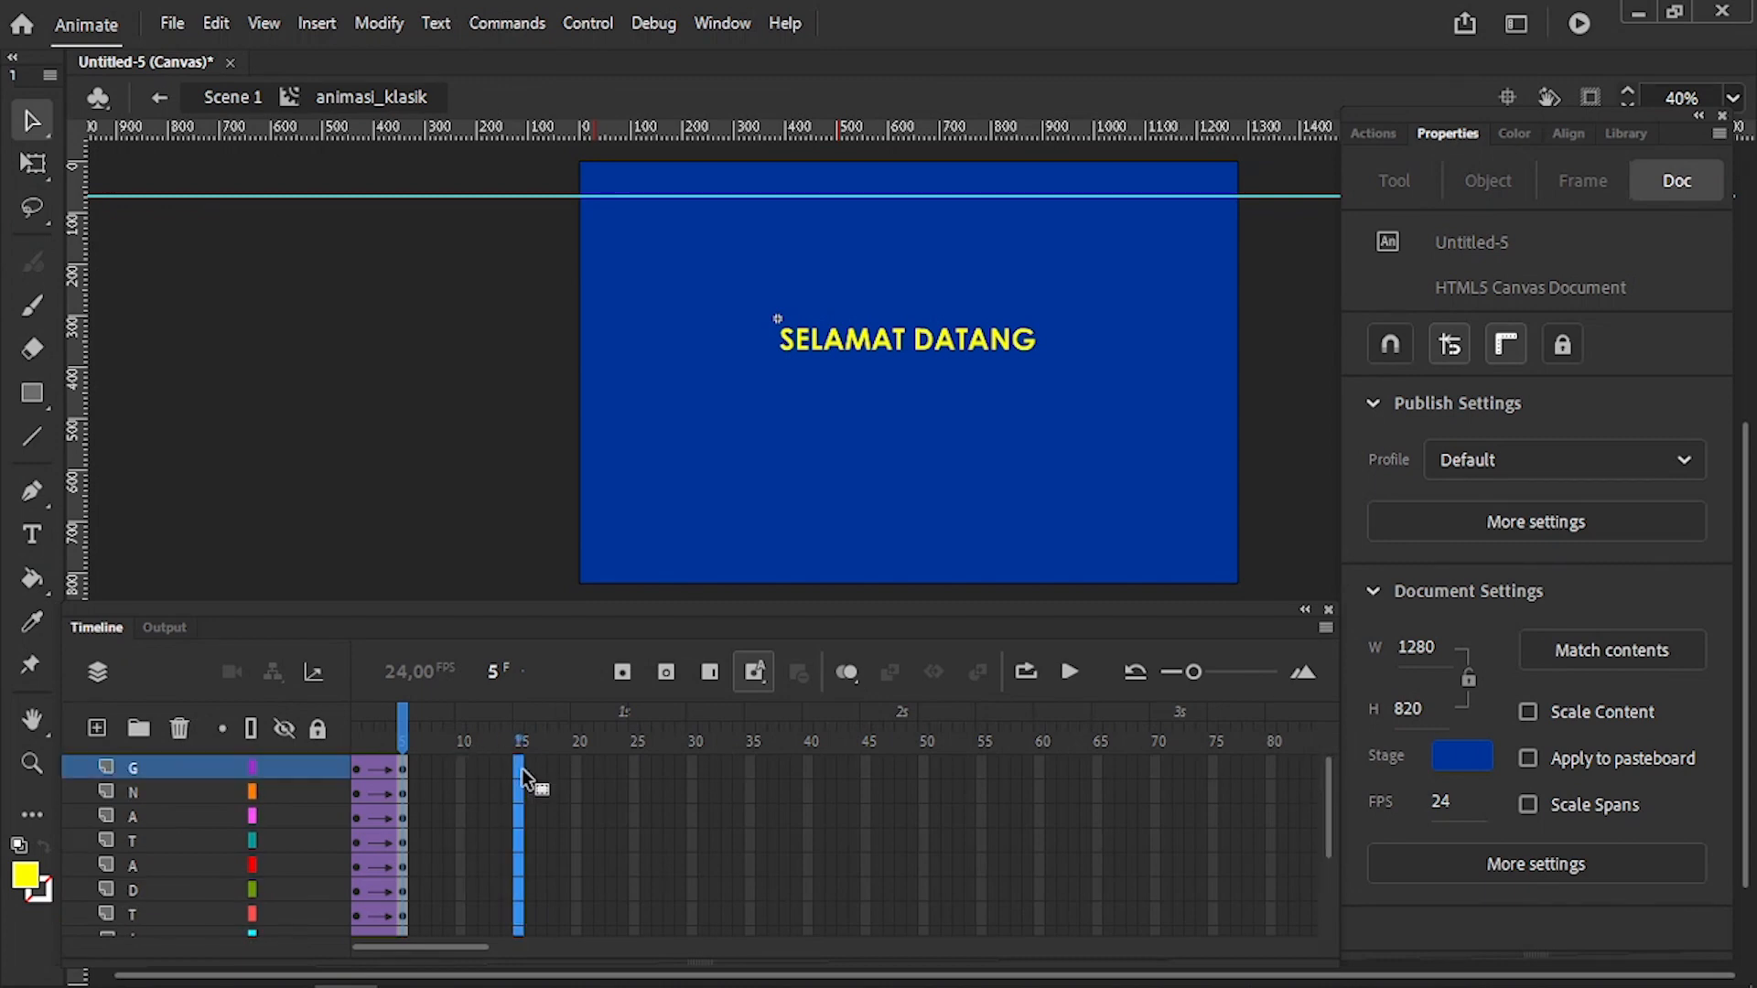
right_click(521, 767)
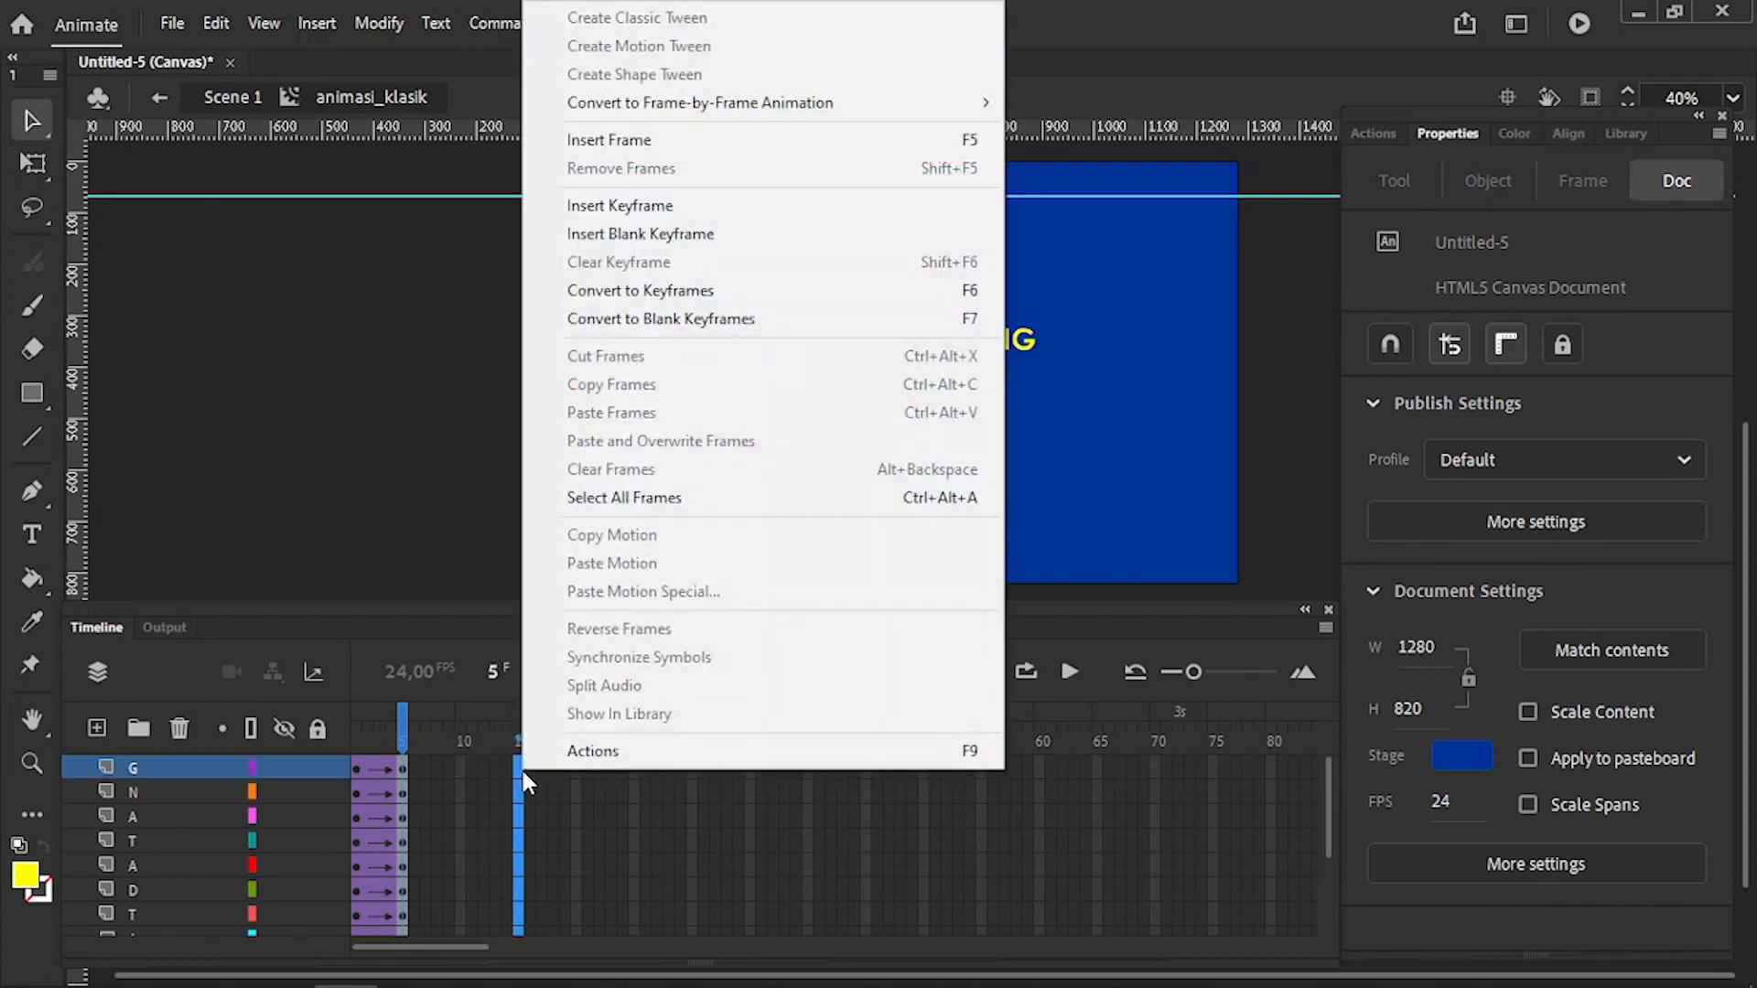
click(678, 208)
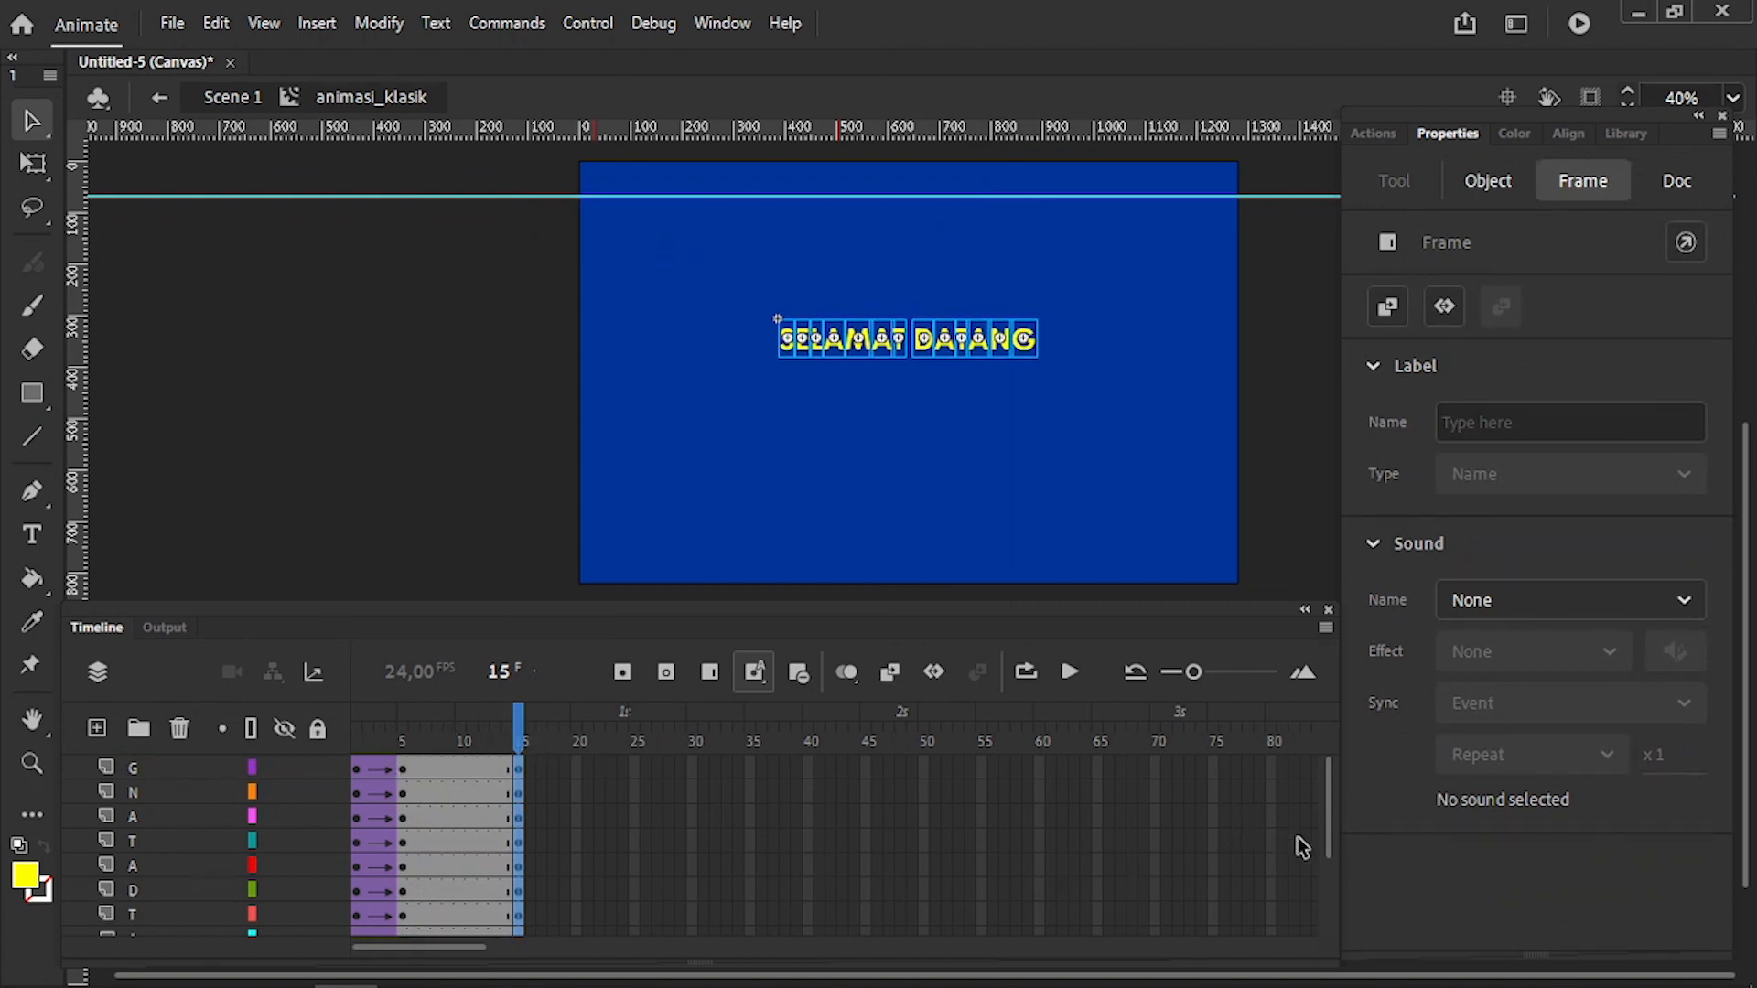
- Move the tween frames 1 to 5 on all letter layers from E up to G so they span frames 5 to 9
drag(1328, 839, 1337, 915)
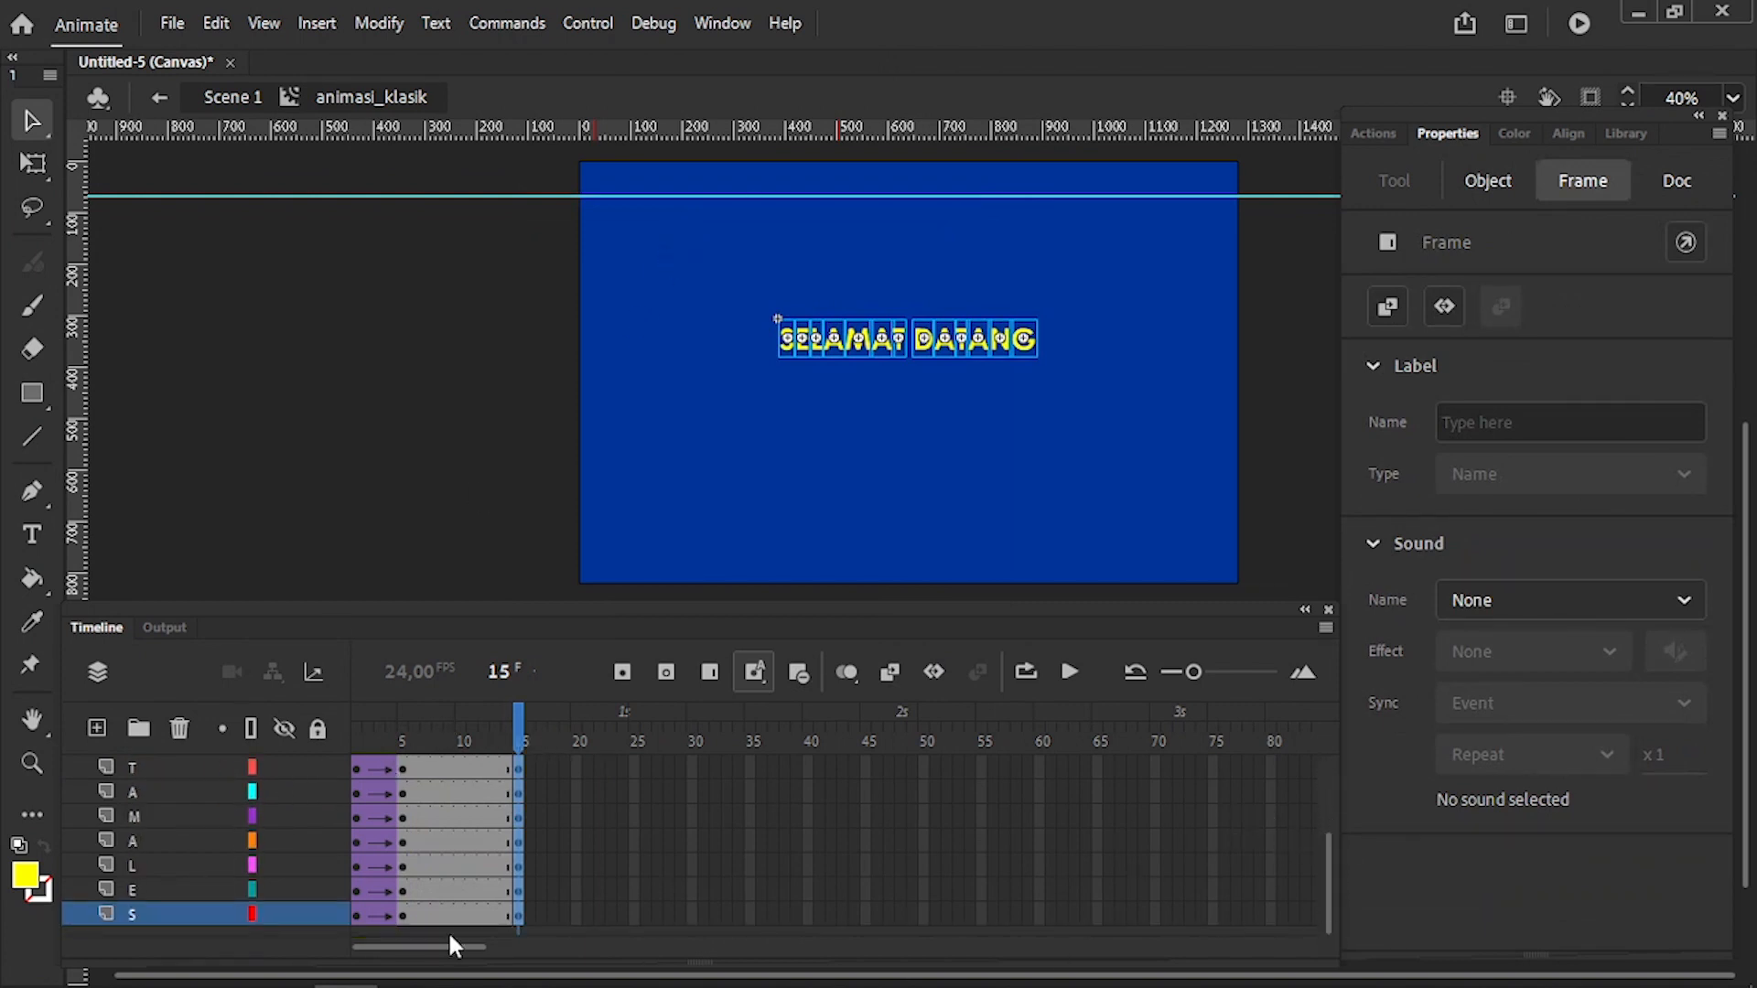
click(358, 893)
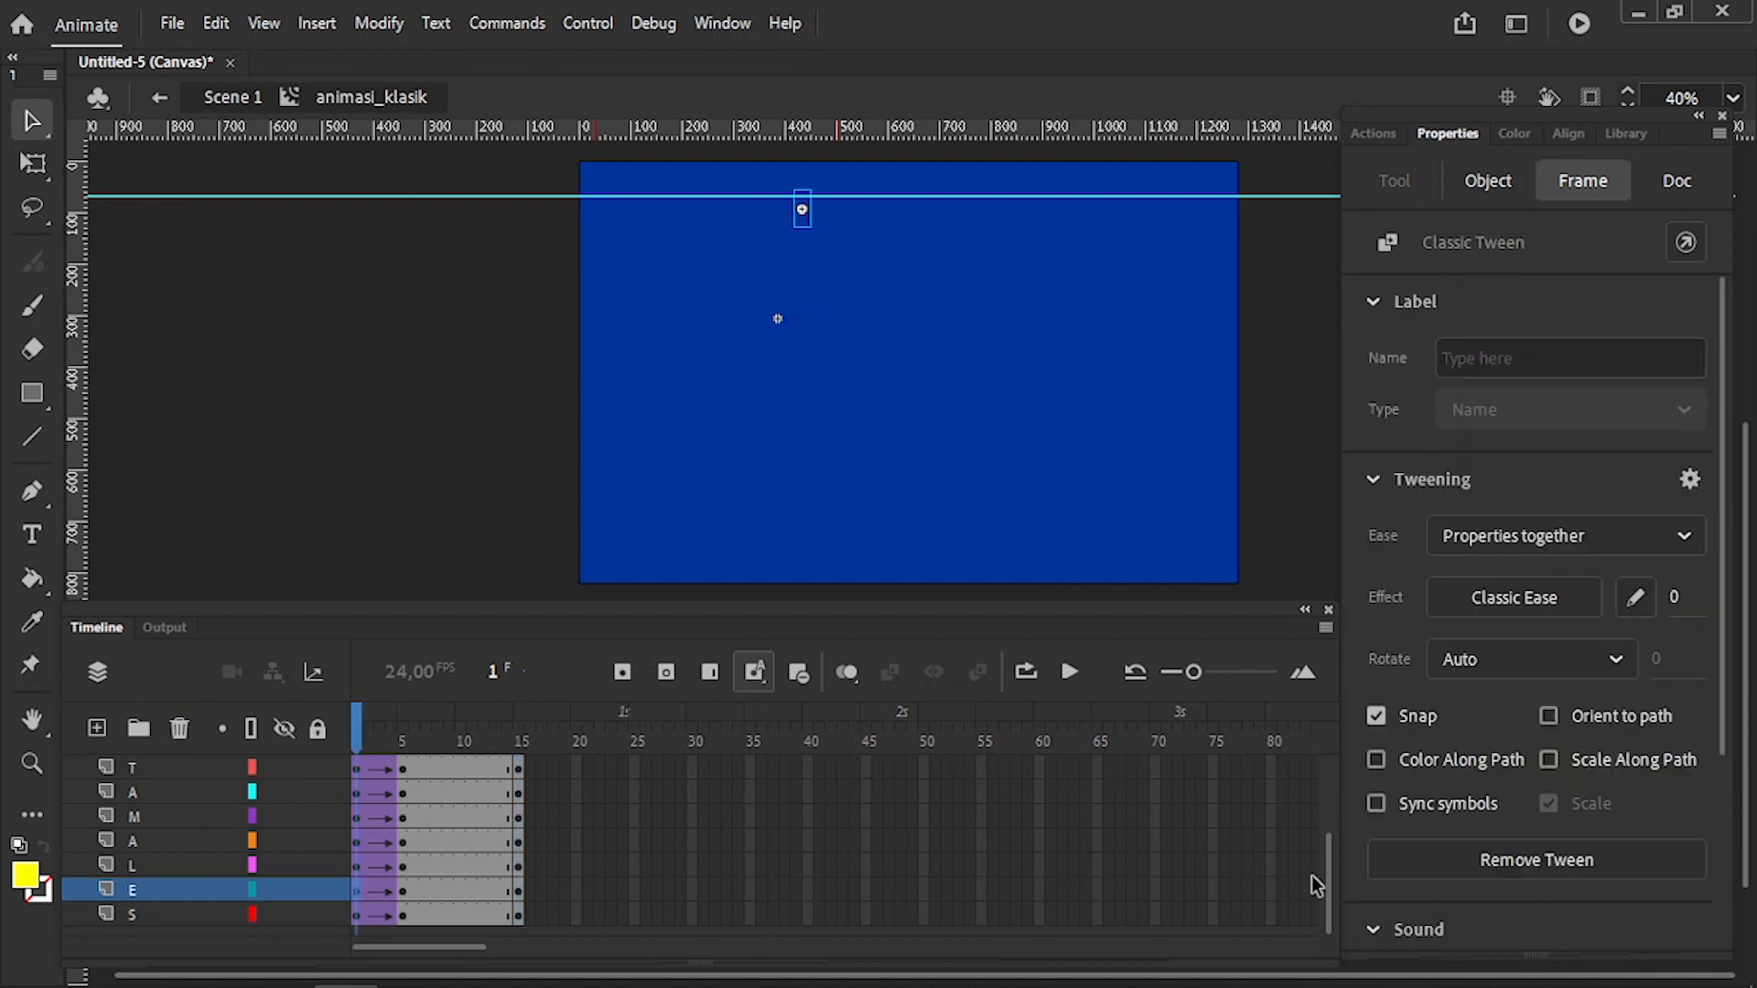
drag(1334, 897, 1314, 769)
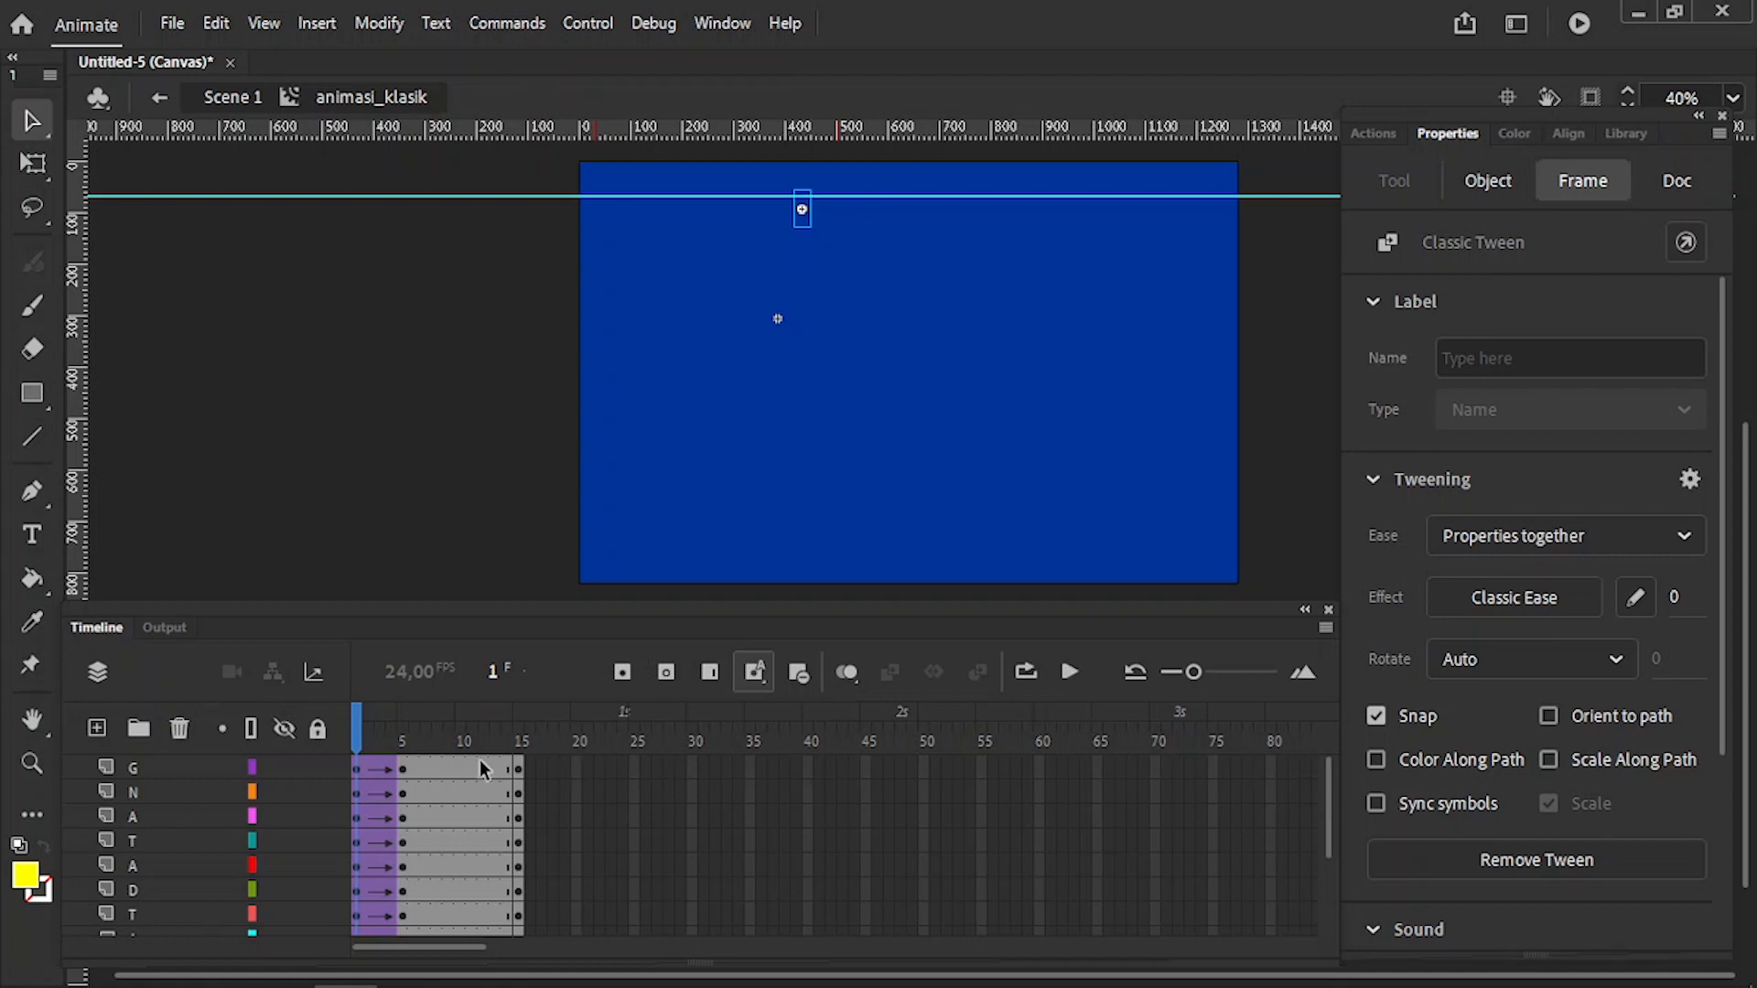
shift+click(403, 771)
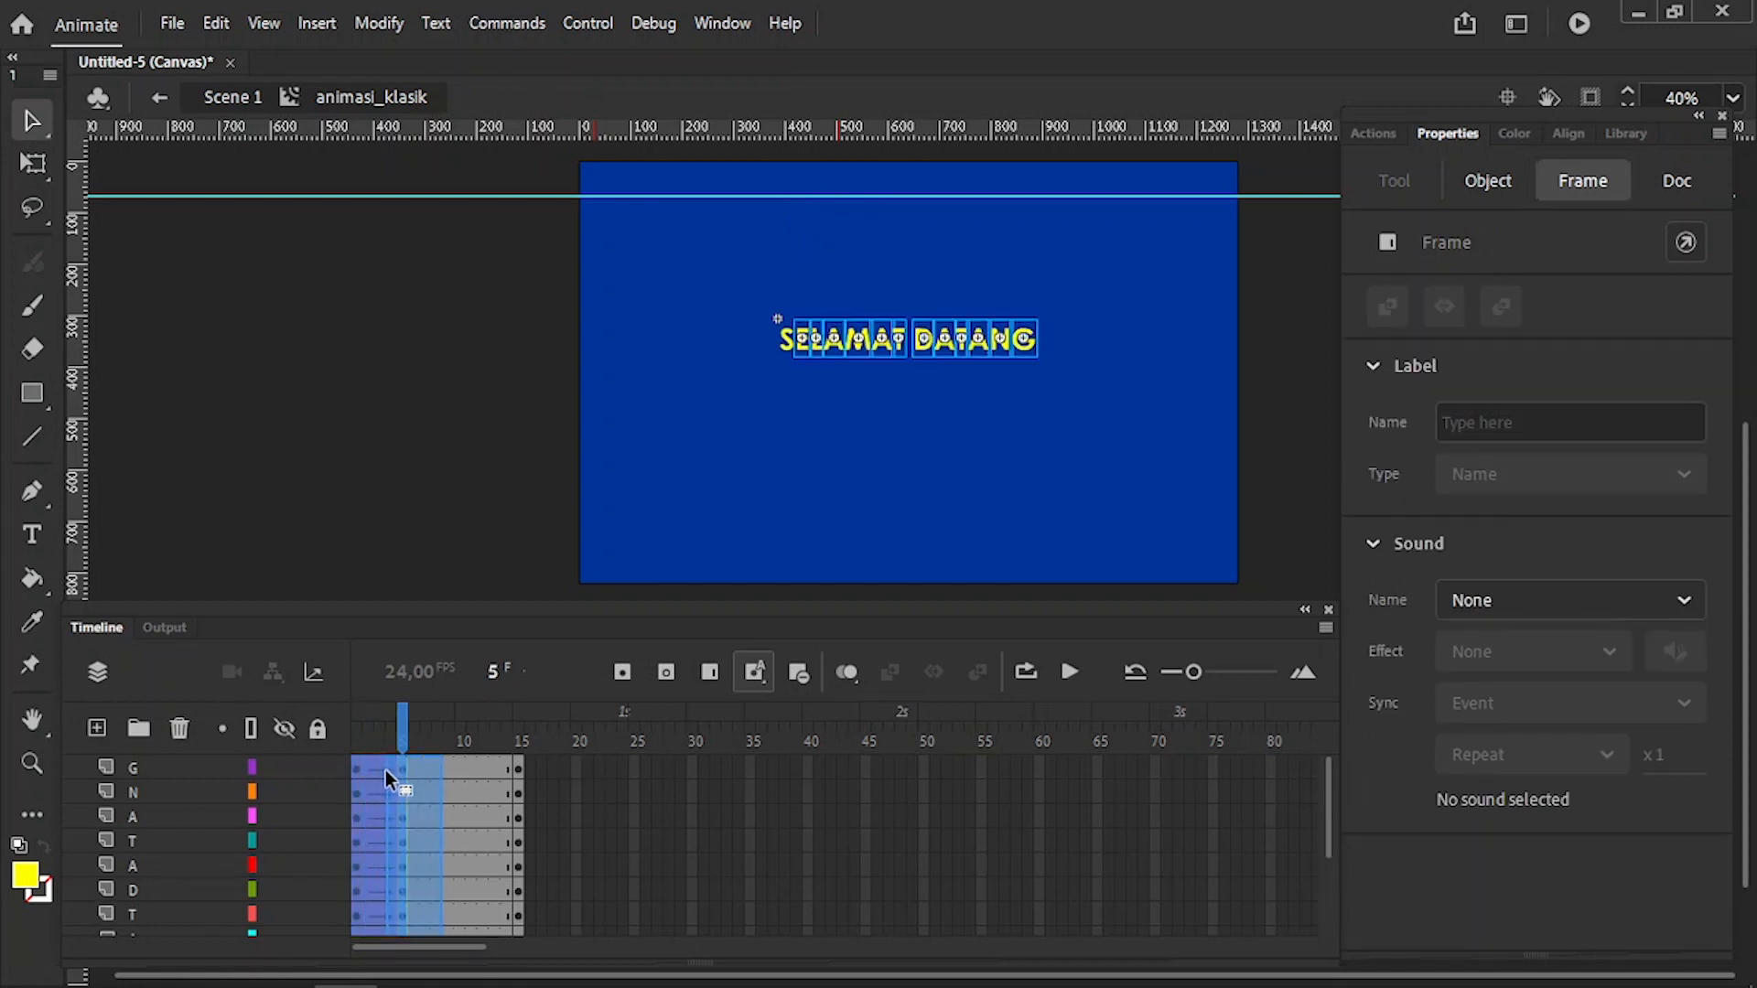
drag(409, 771, 415, 777)
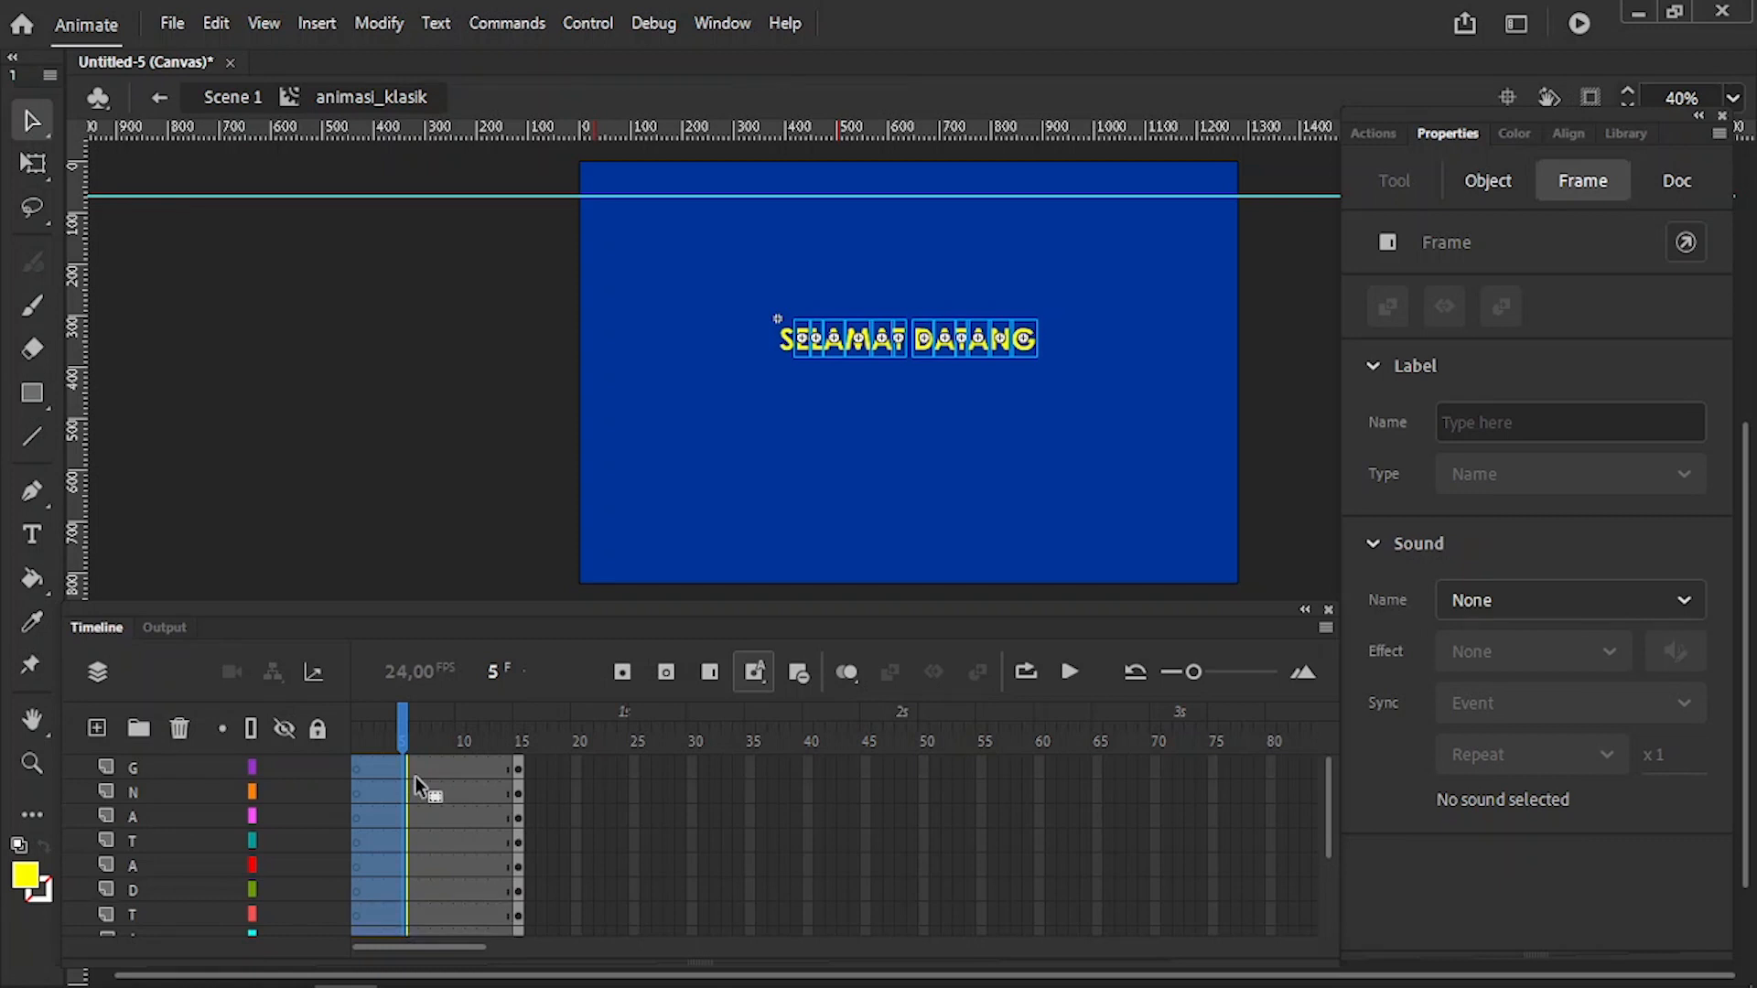
click(404, 766)
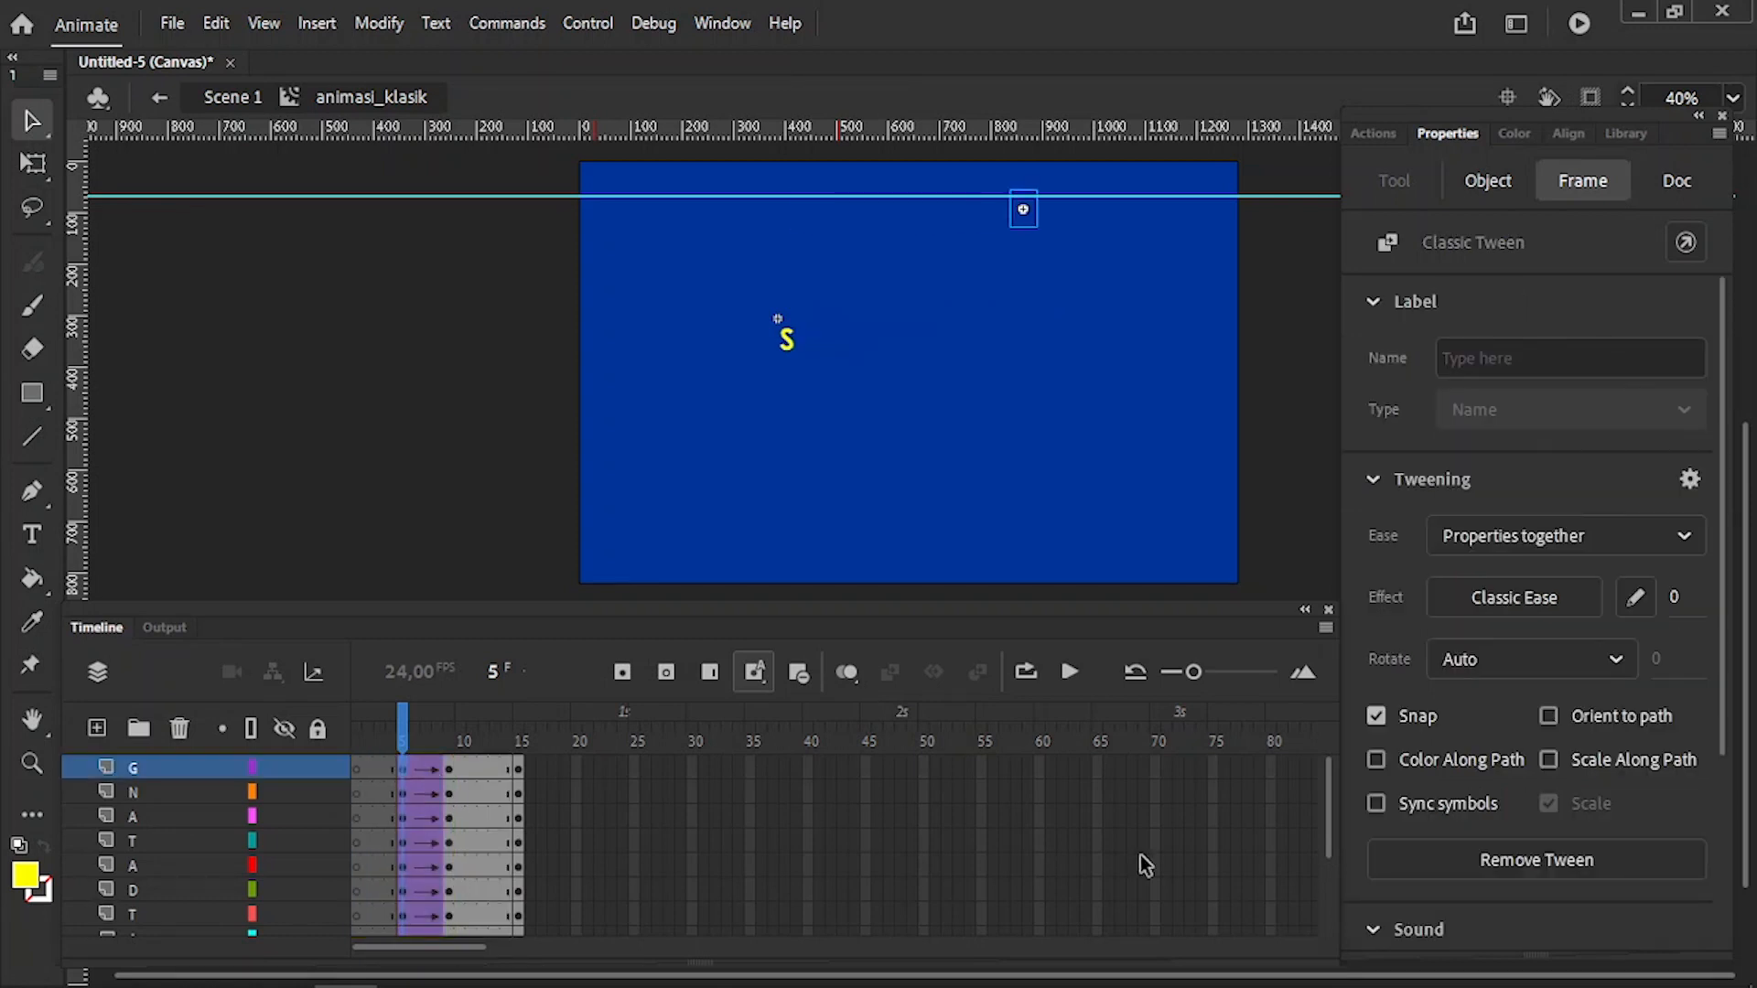
- Shift the tweens on the letter layers from L up to G so they span frames 9 to 13
scroll(1326, 891, down, 3)
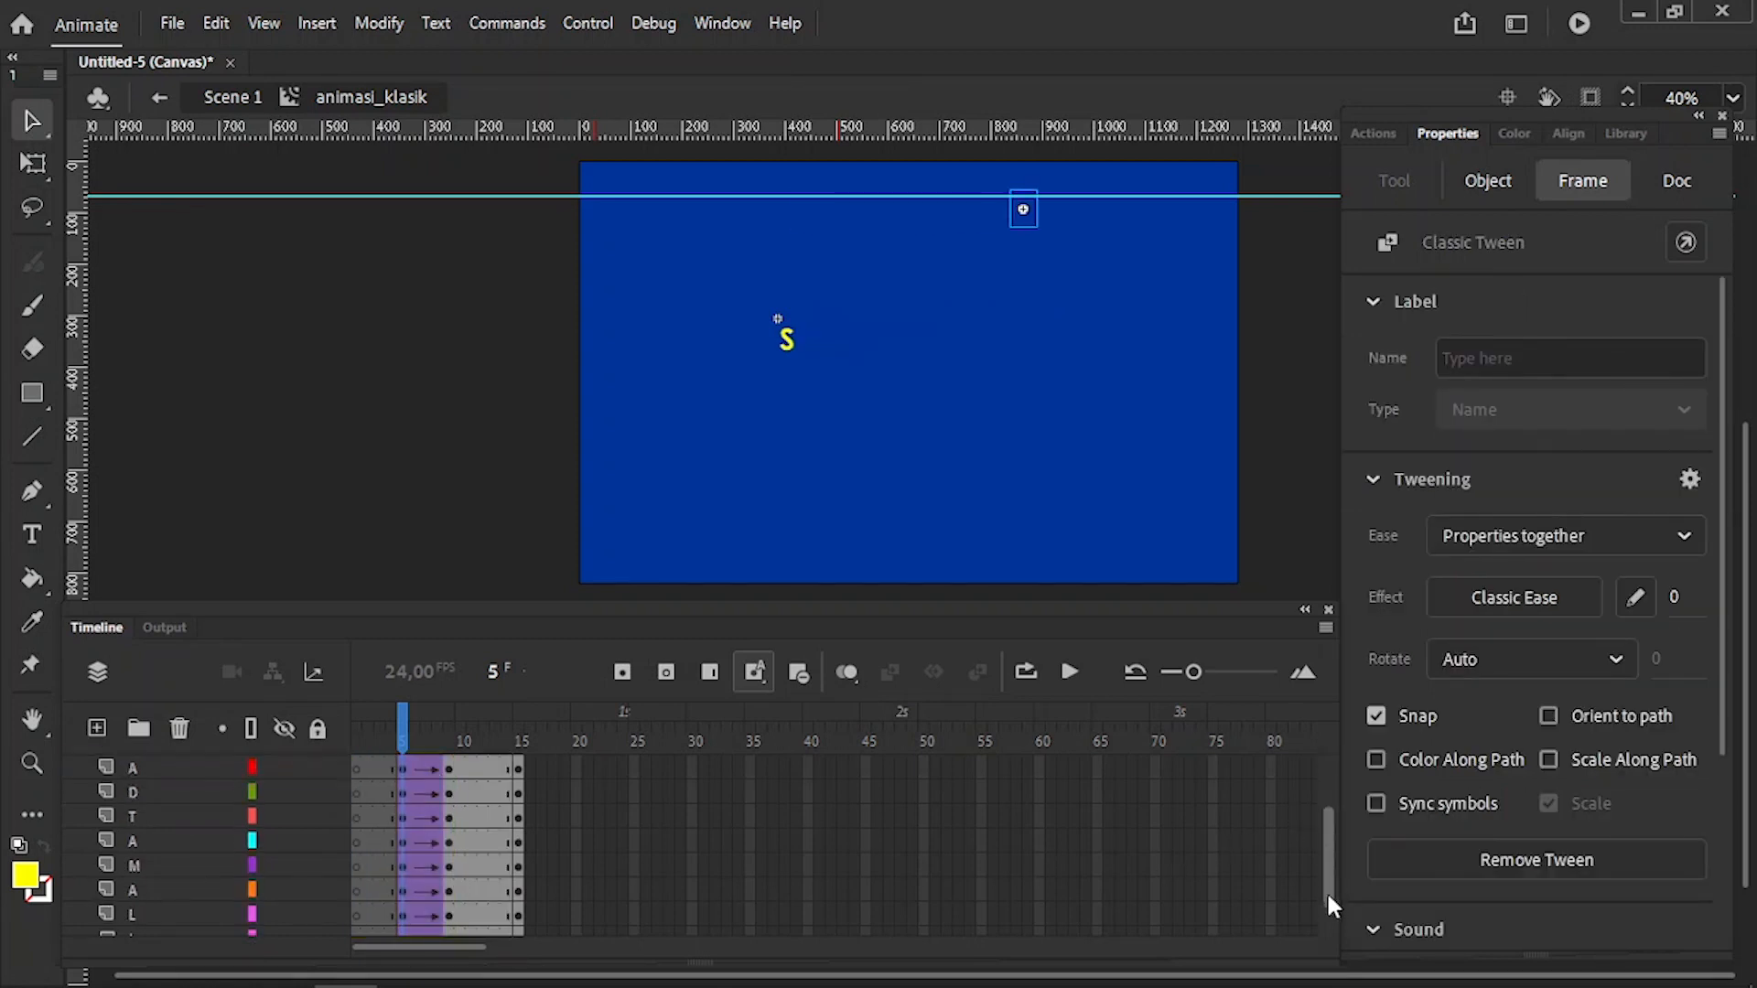
click(446, 894)
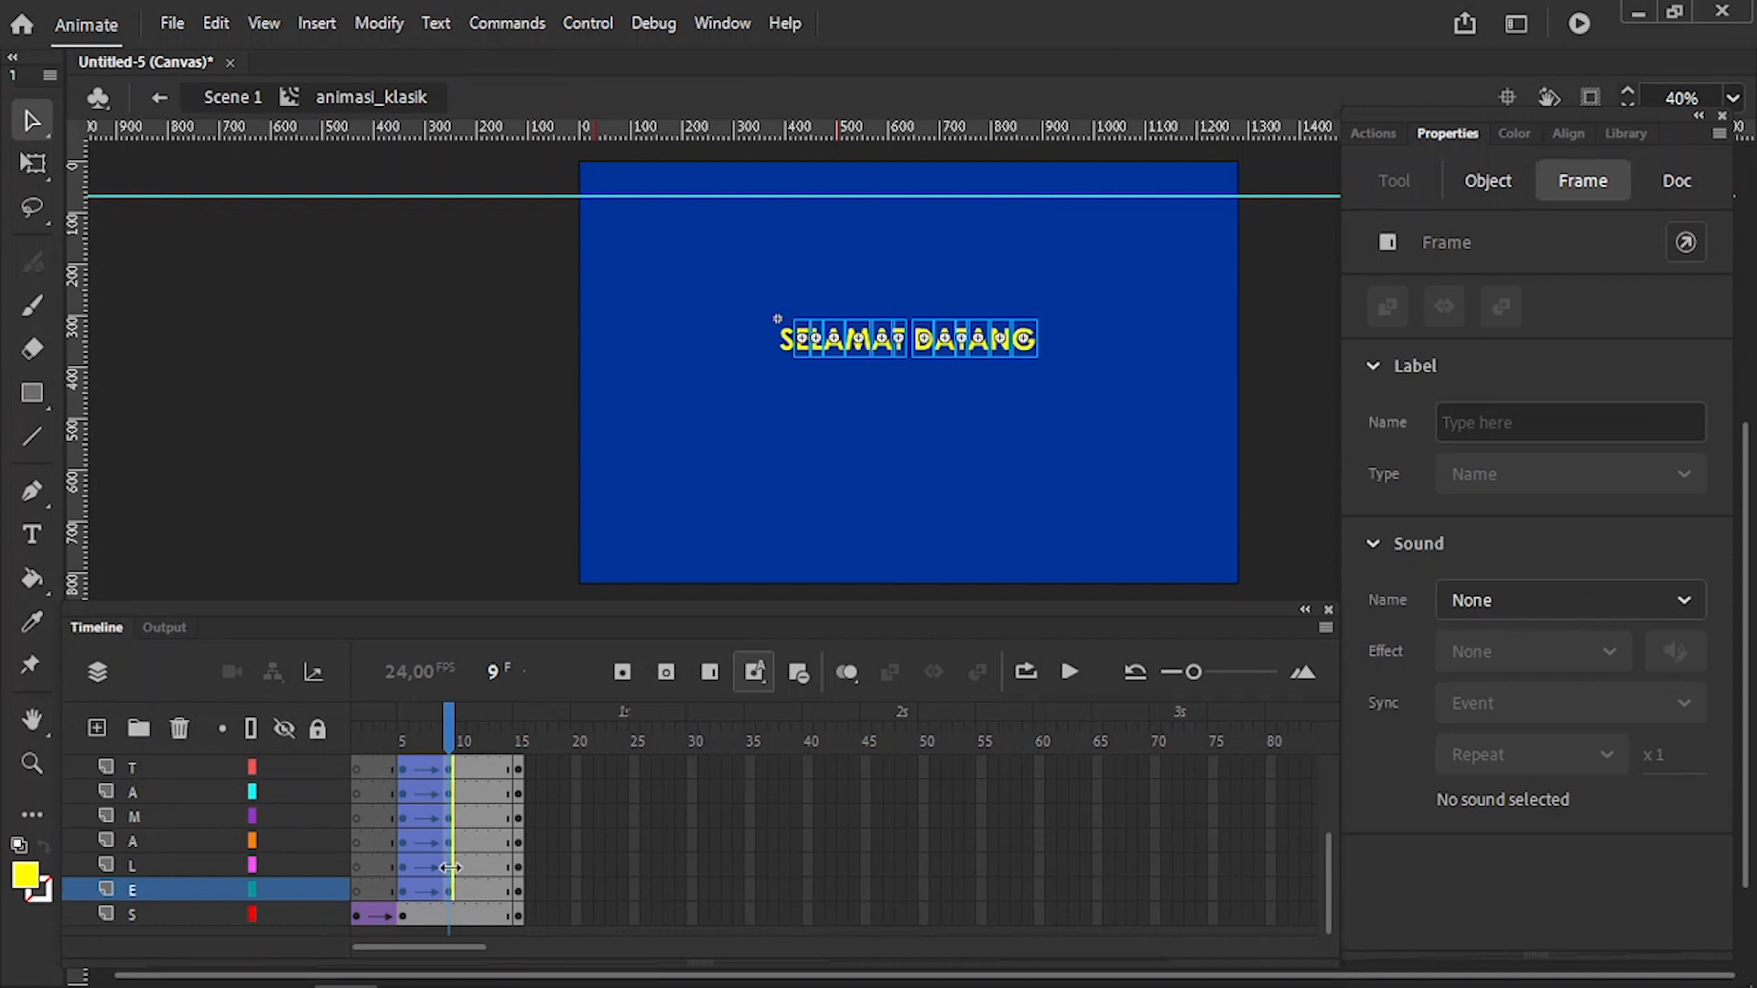
click(571, 826)
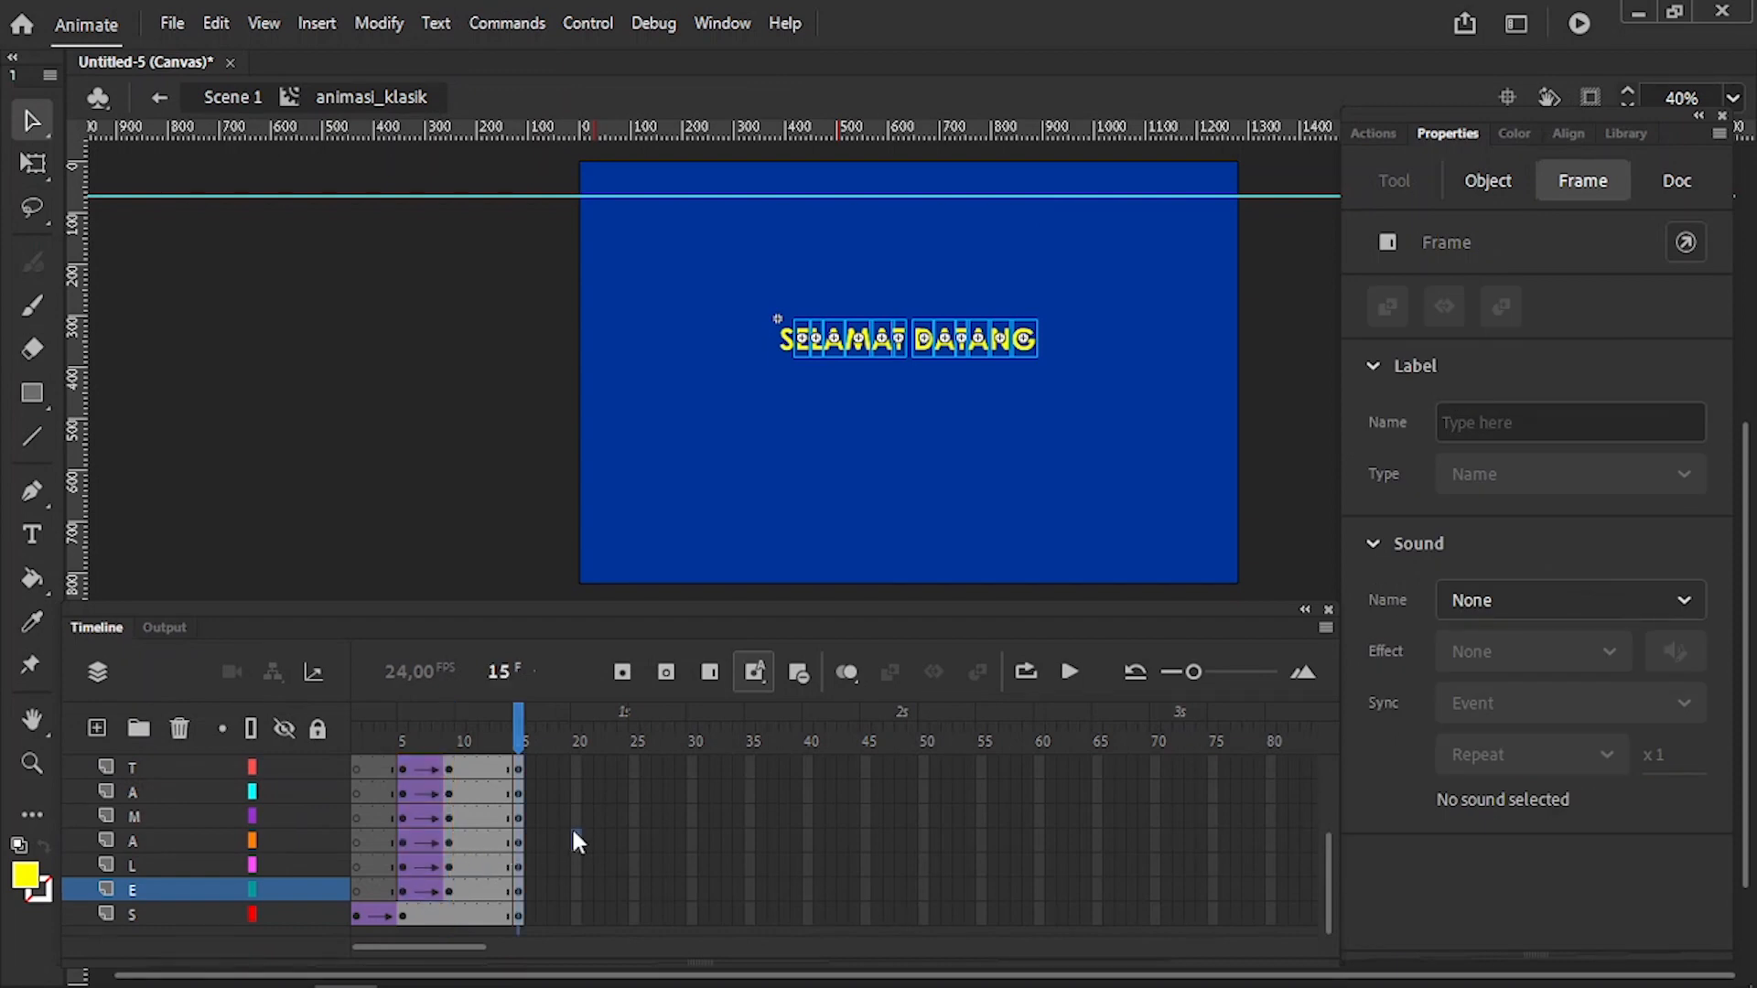
click(452, 866)
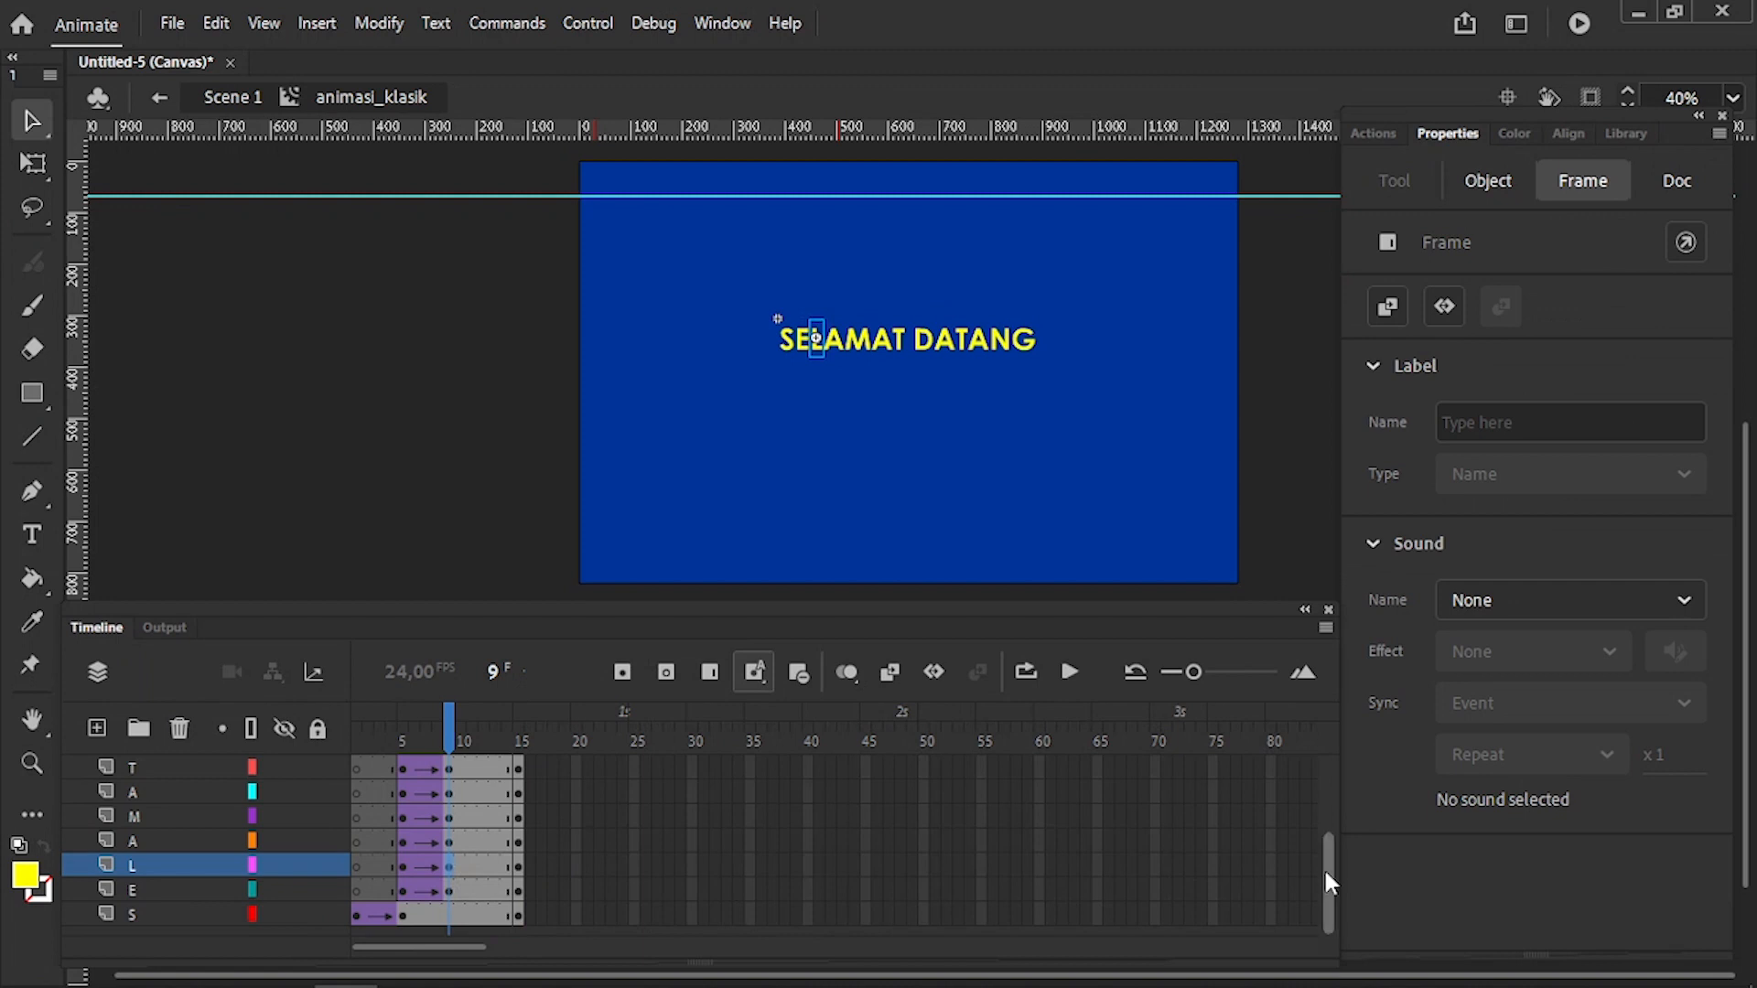
scroll(1323, 865, up, 3)
scroll(1318, 828, up, 1)
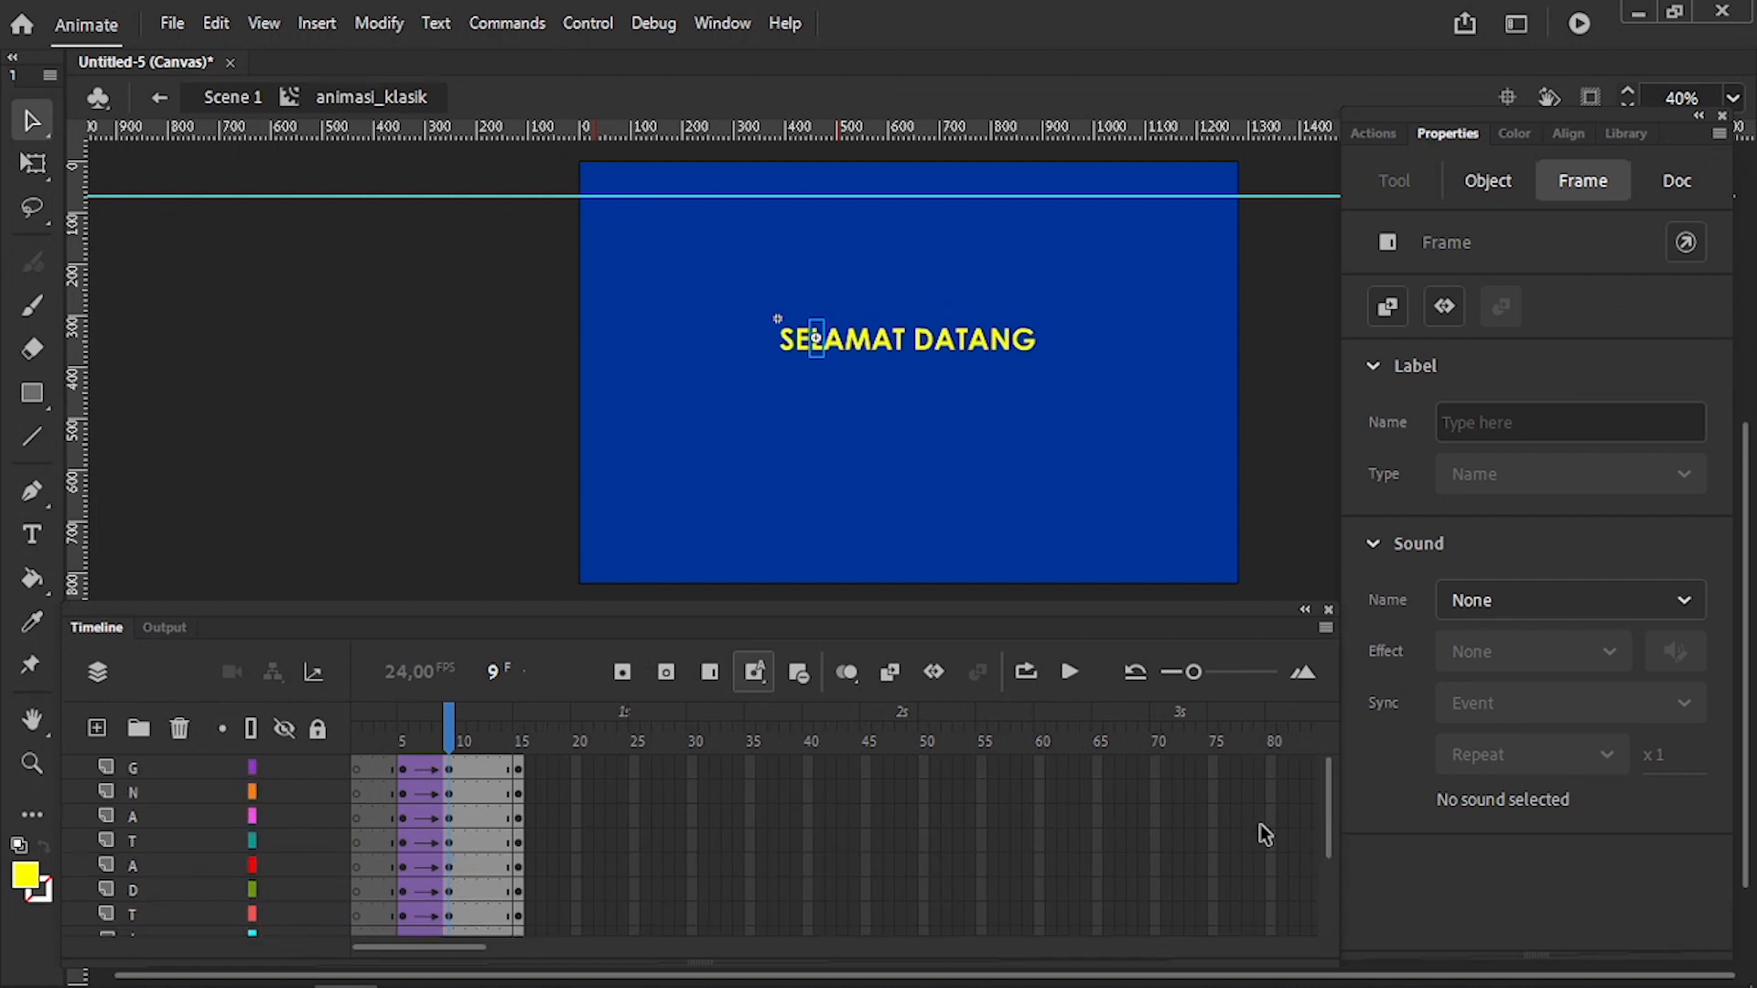
drag(406, 766, 448, 770)
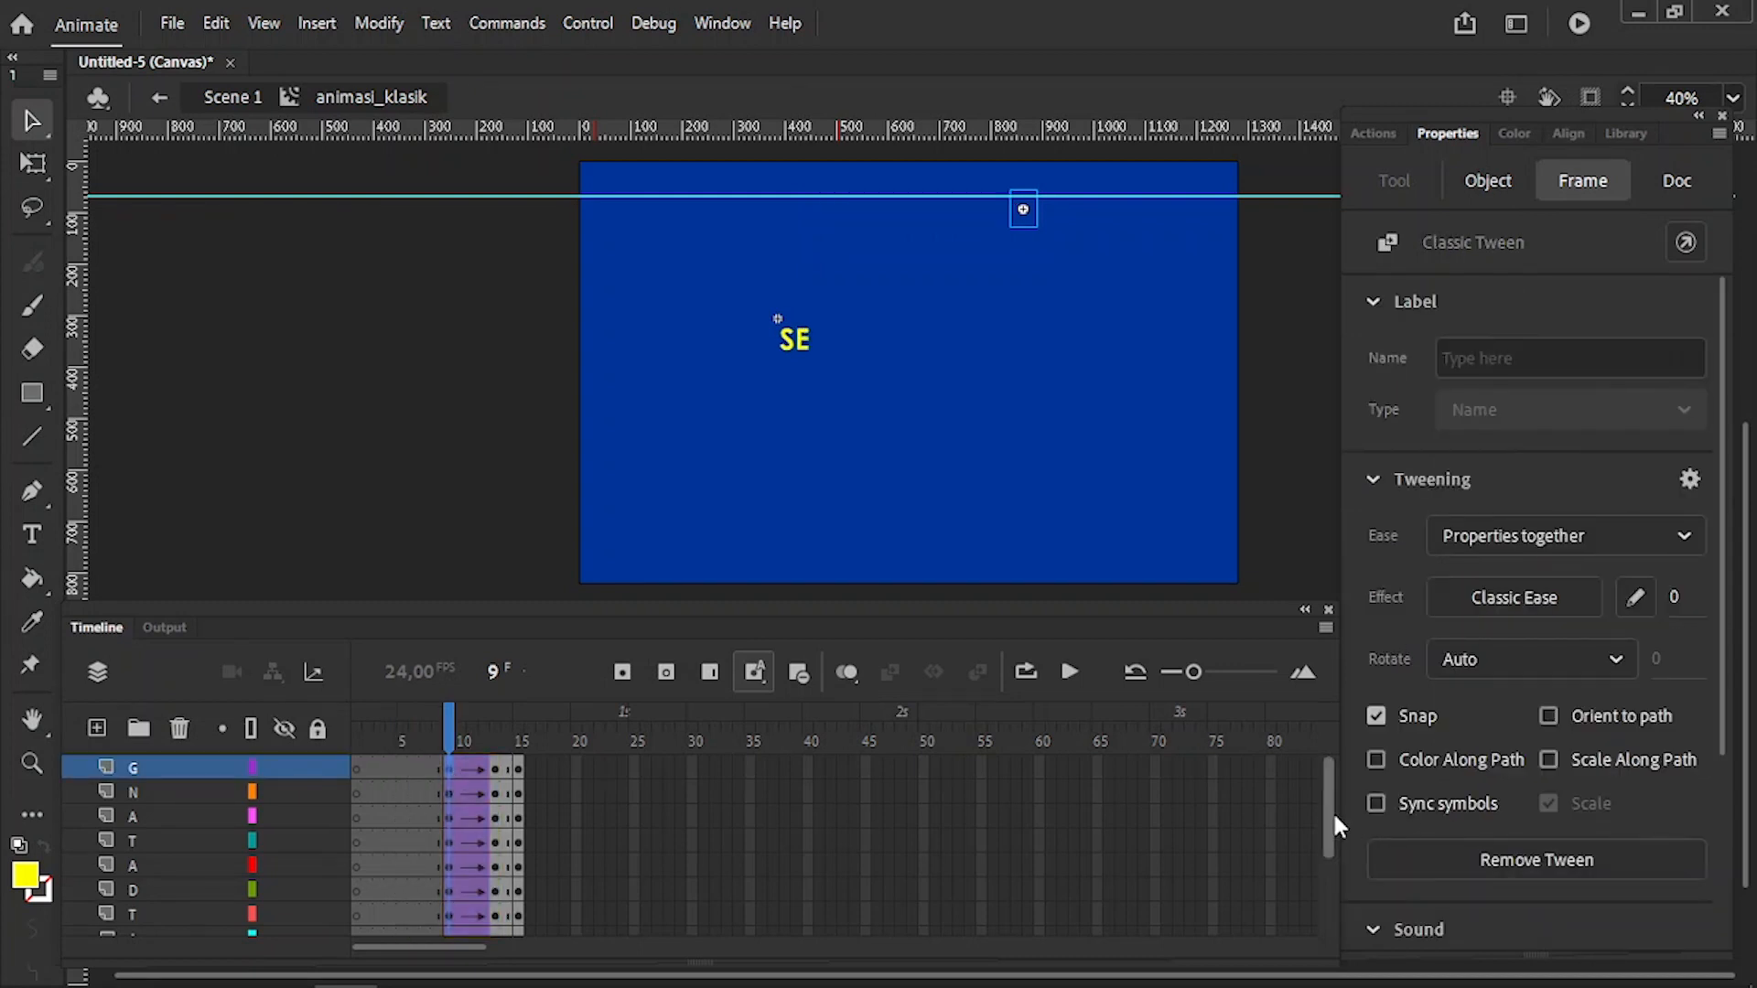
- Shift the tweens from the A layer directly above L up to G so they span frames 13 to 17
drag(1333, 815, 1333, 890)
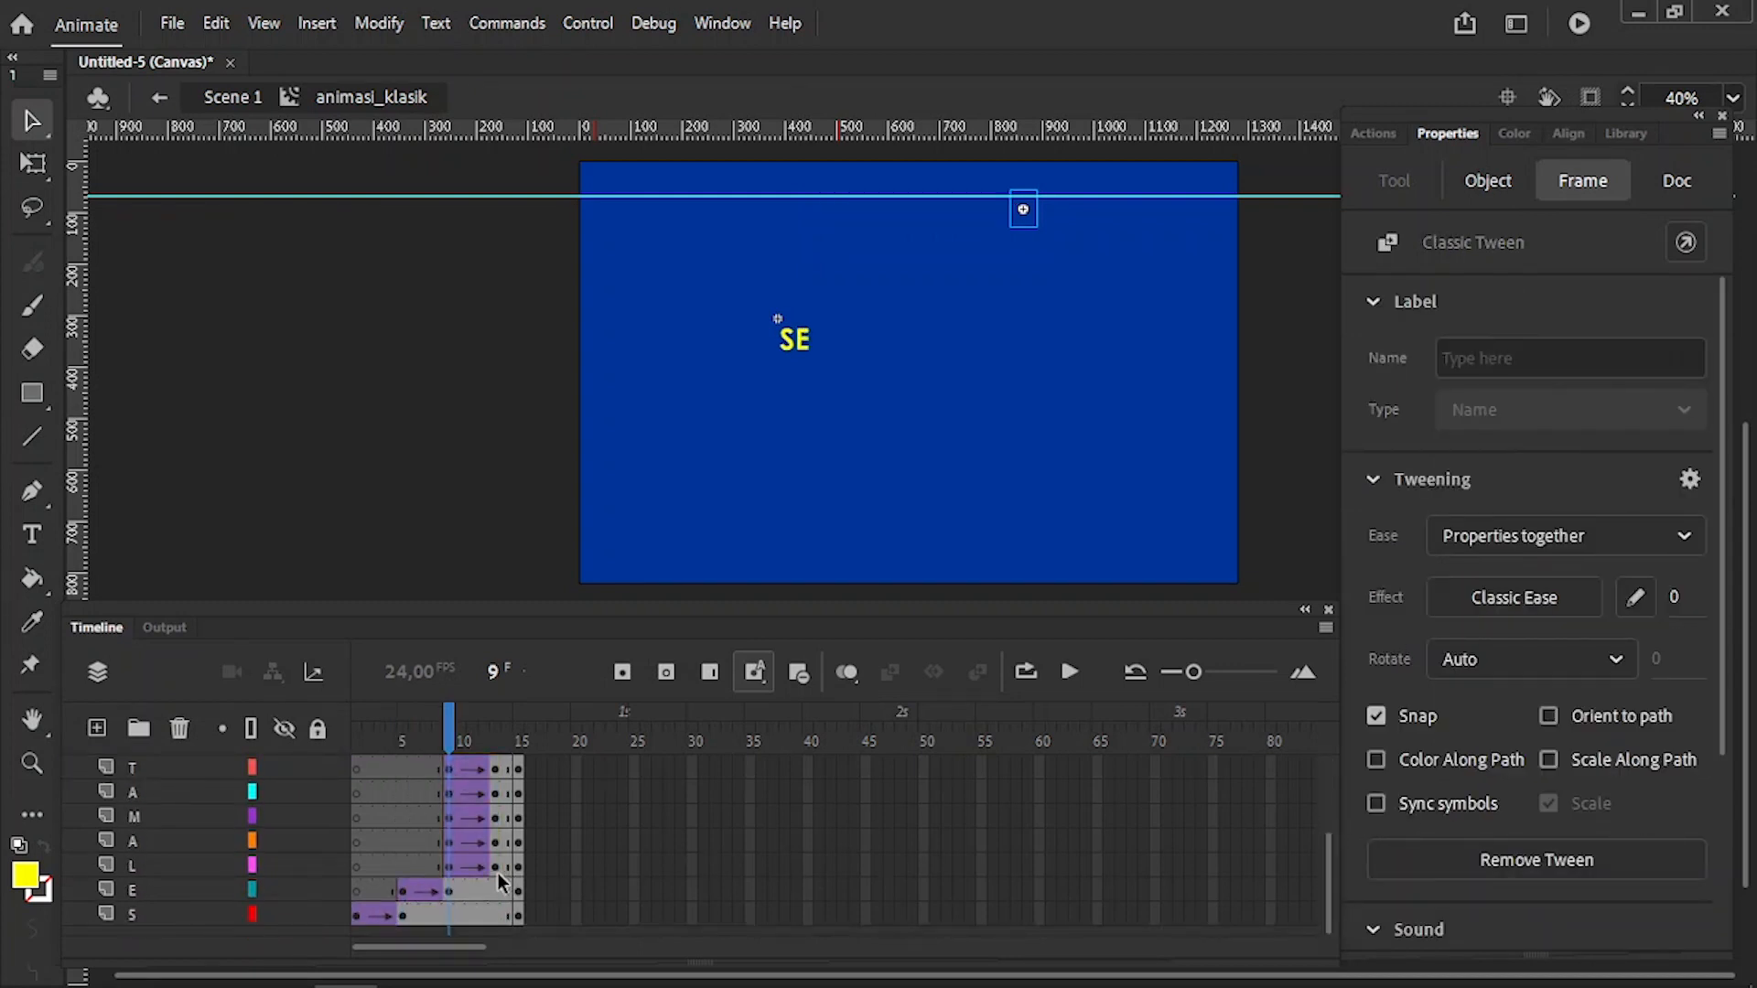
shift+click(493, 842)
drag(454, 842, 498, 842)
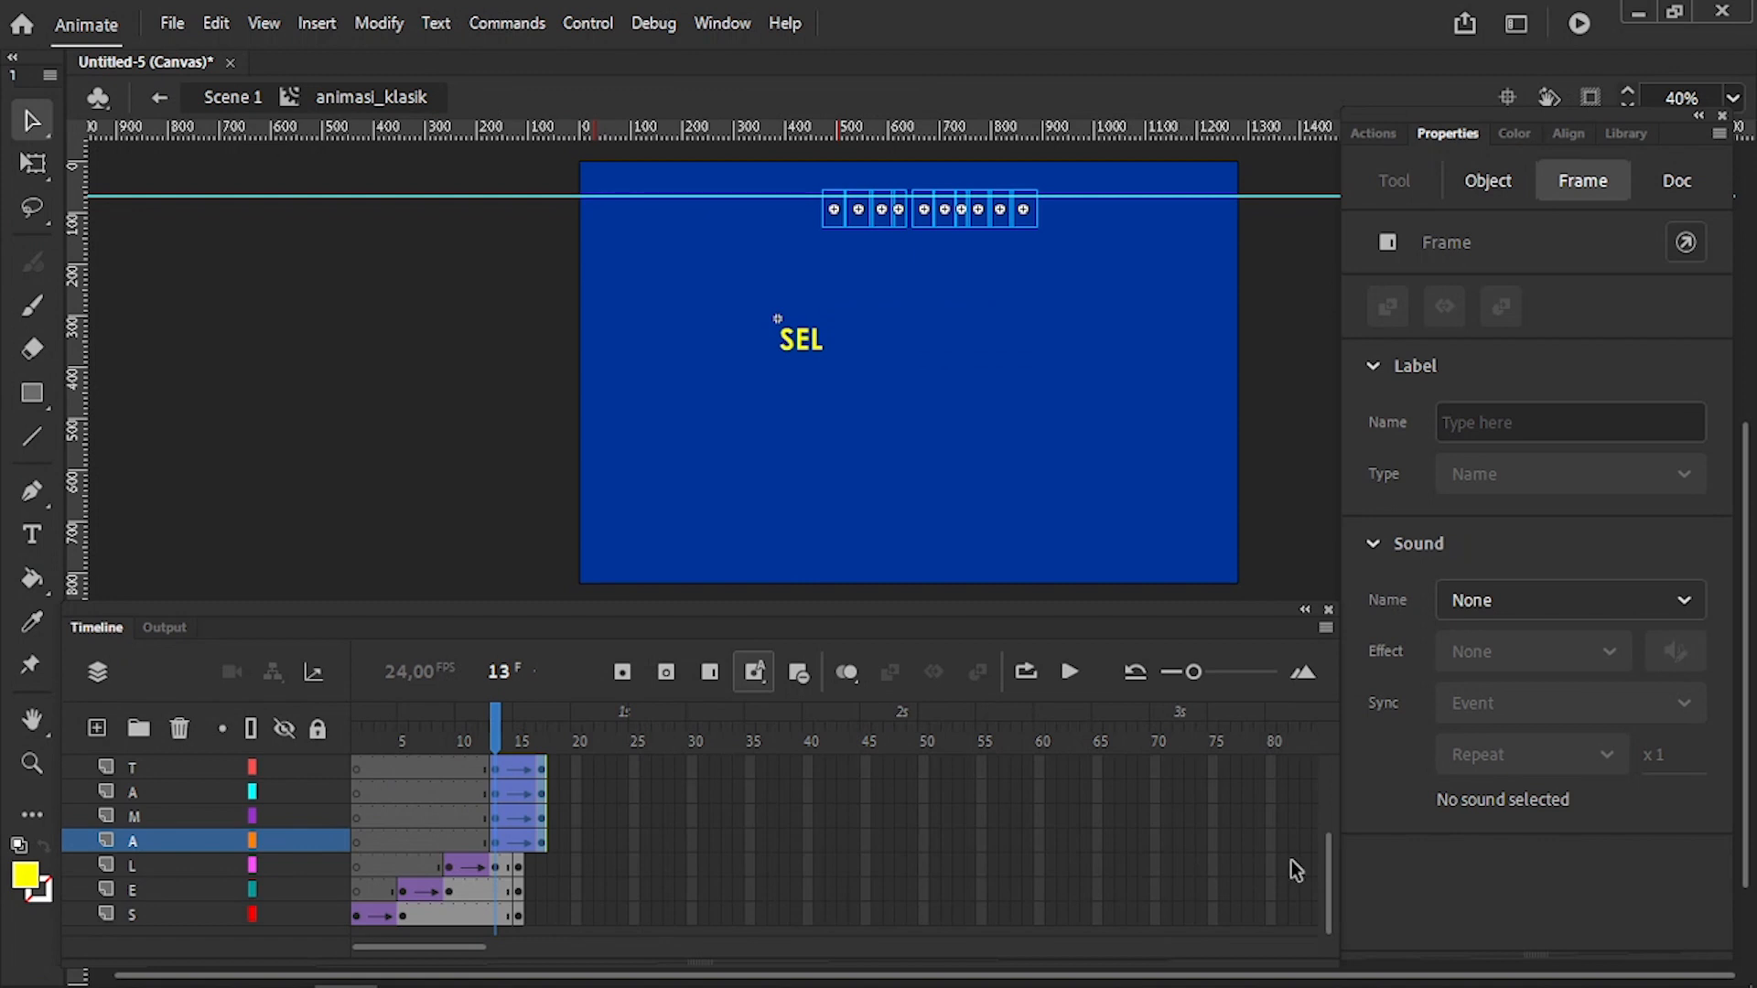
- Shift the tweens on the letter layers from M up to G so they span frames 17 to 21
drag(1328, 861, 1325, 846)
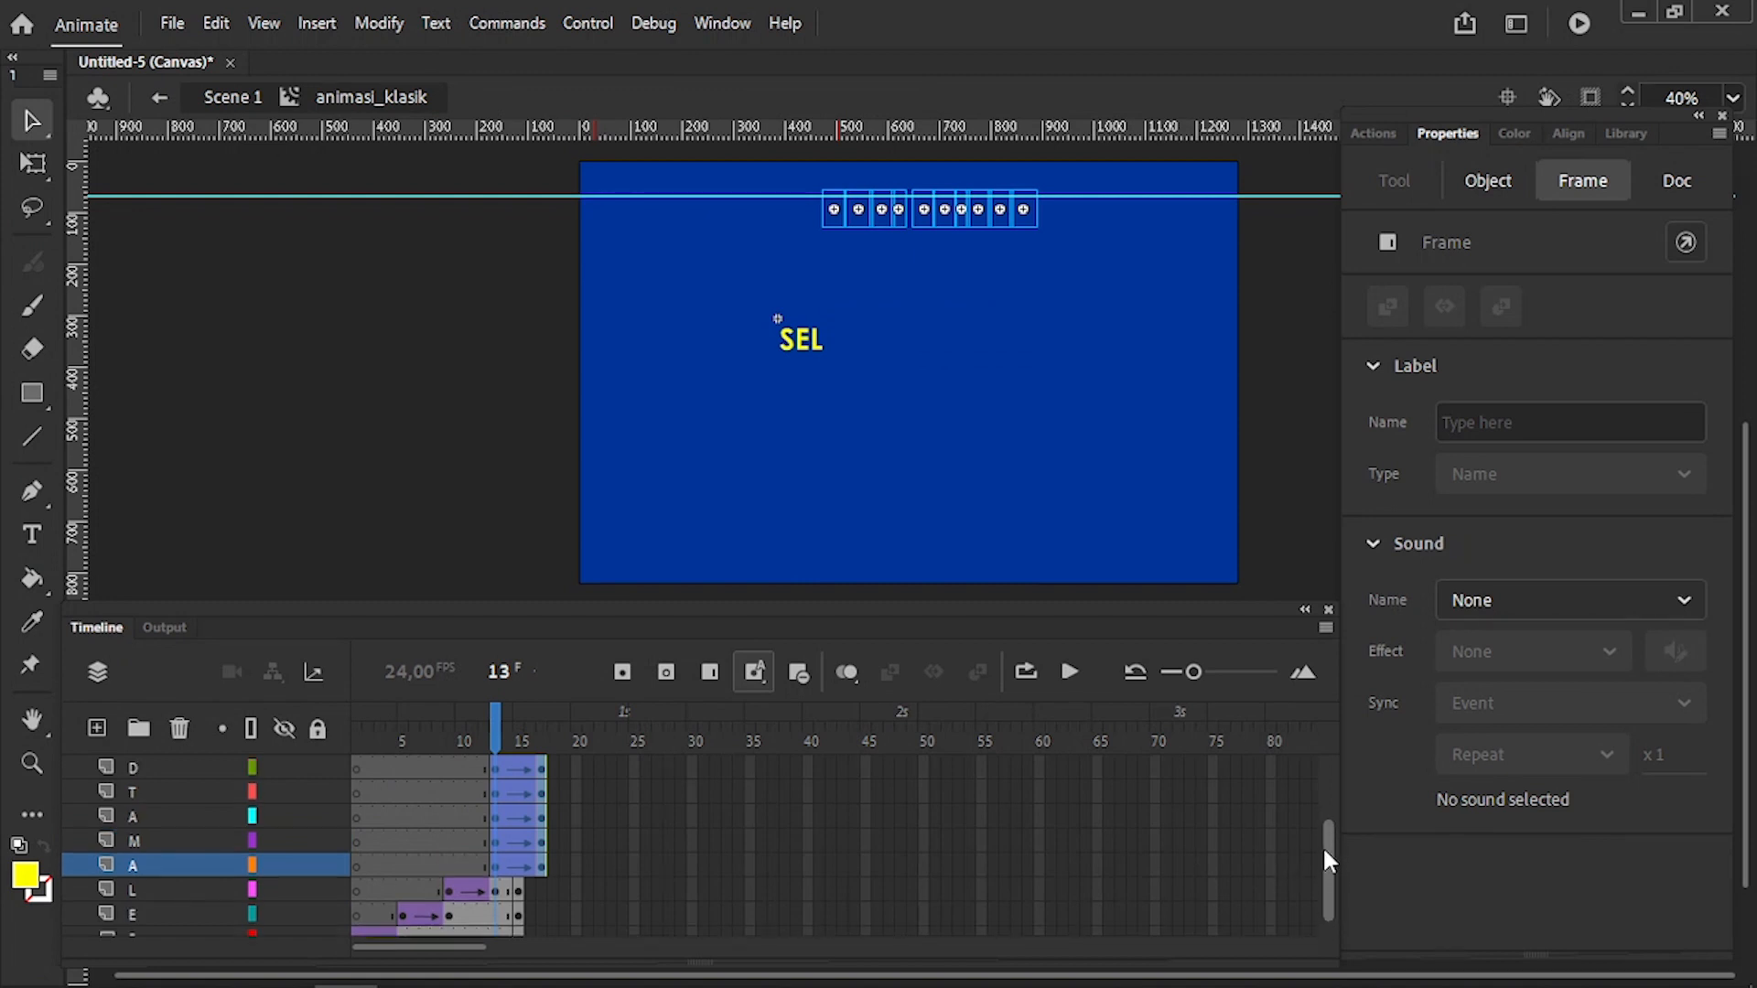
click(540, 842)
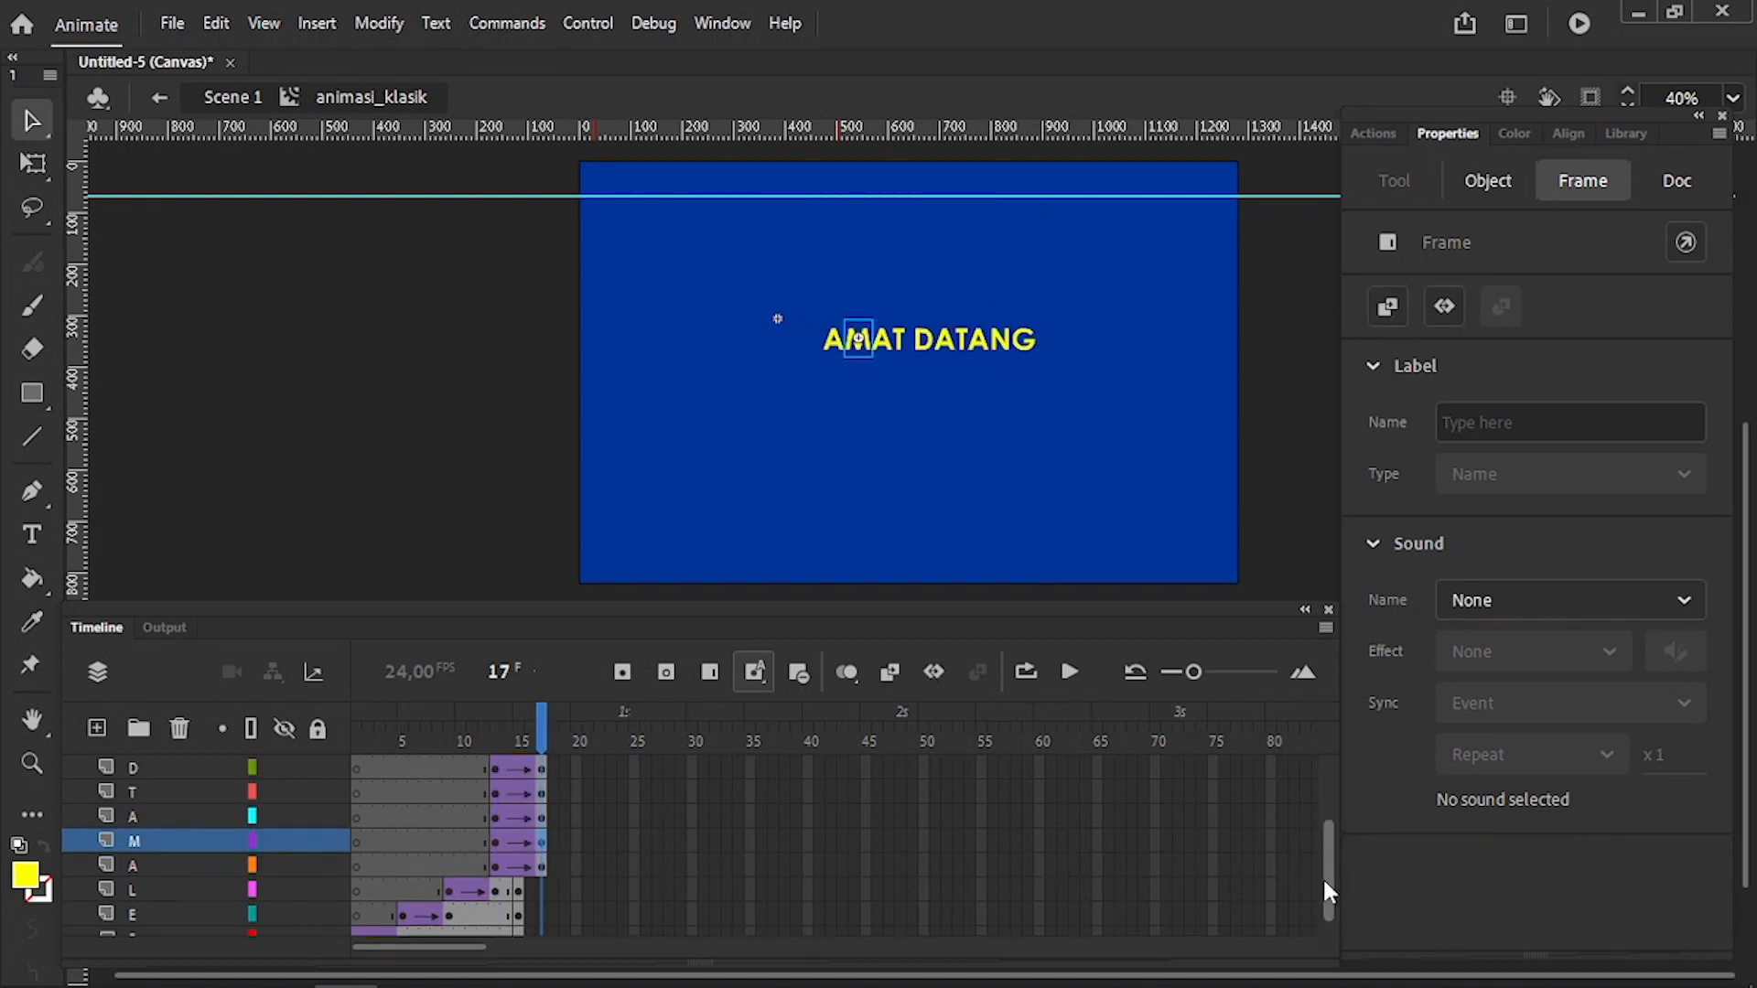
drag(1325, 877, 1138, 712)
shift+click(496, 764)
drag(497, 769, 546, 780)
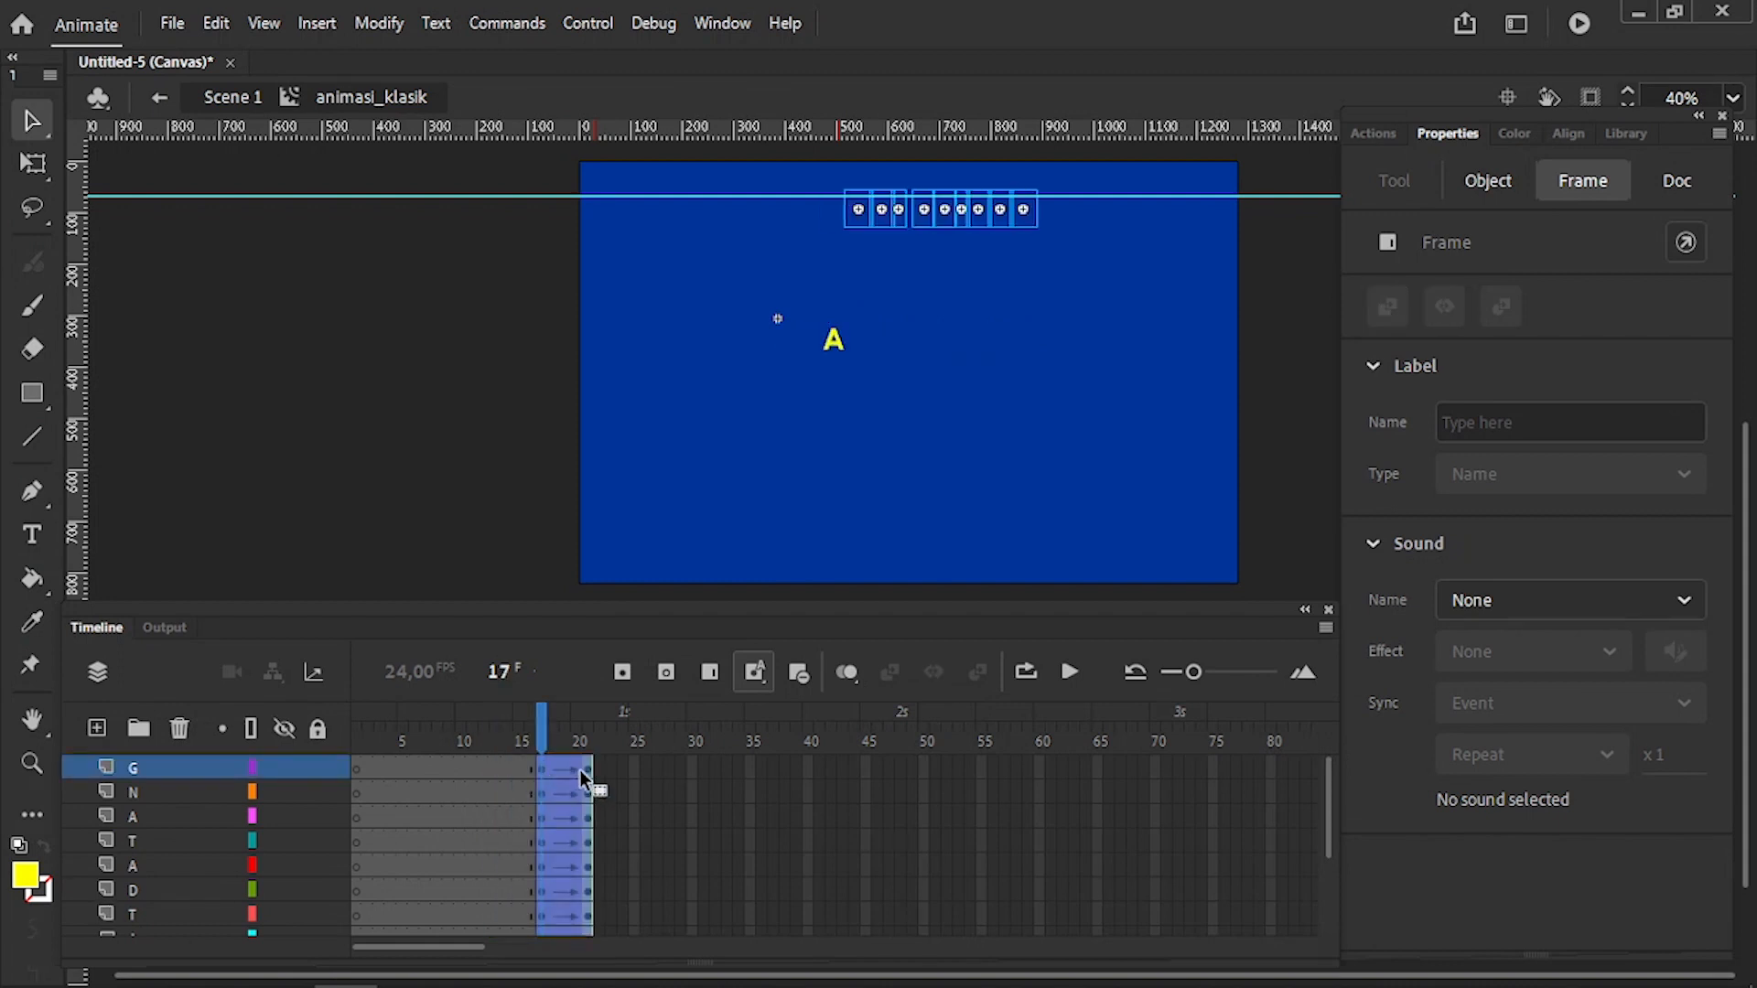
- Shift the tweens from the A layer directly above M up to G so they span frames 21 to 25
click(586, 770)
click(537, 770)
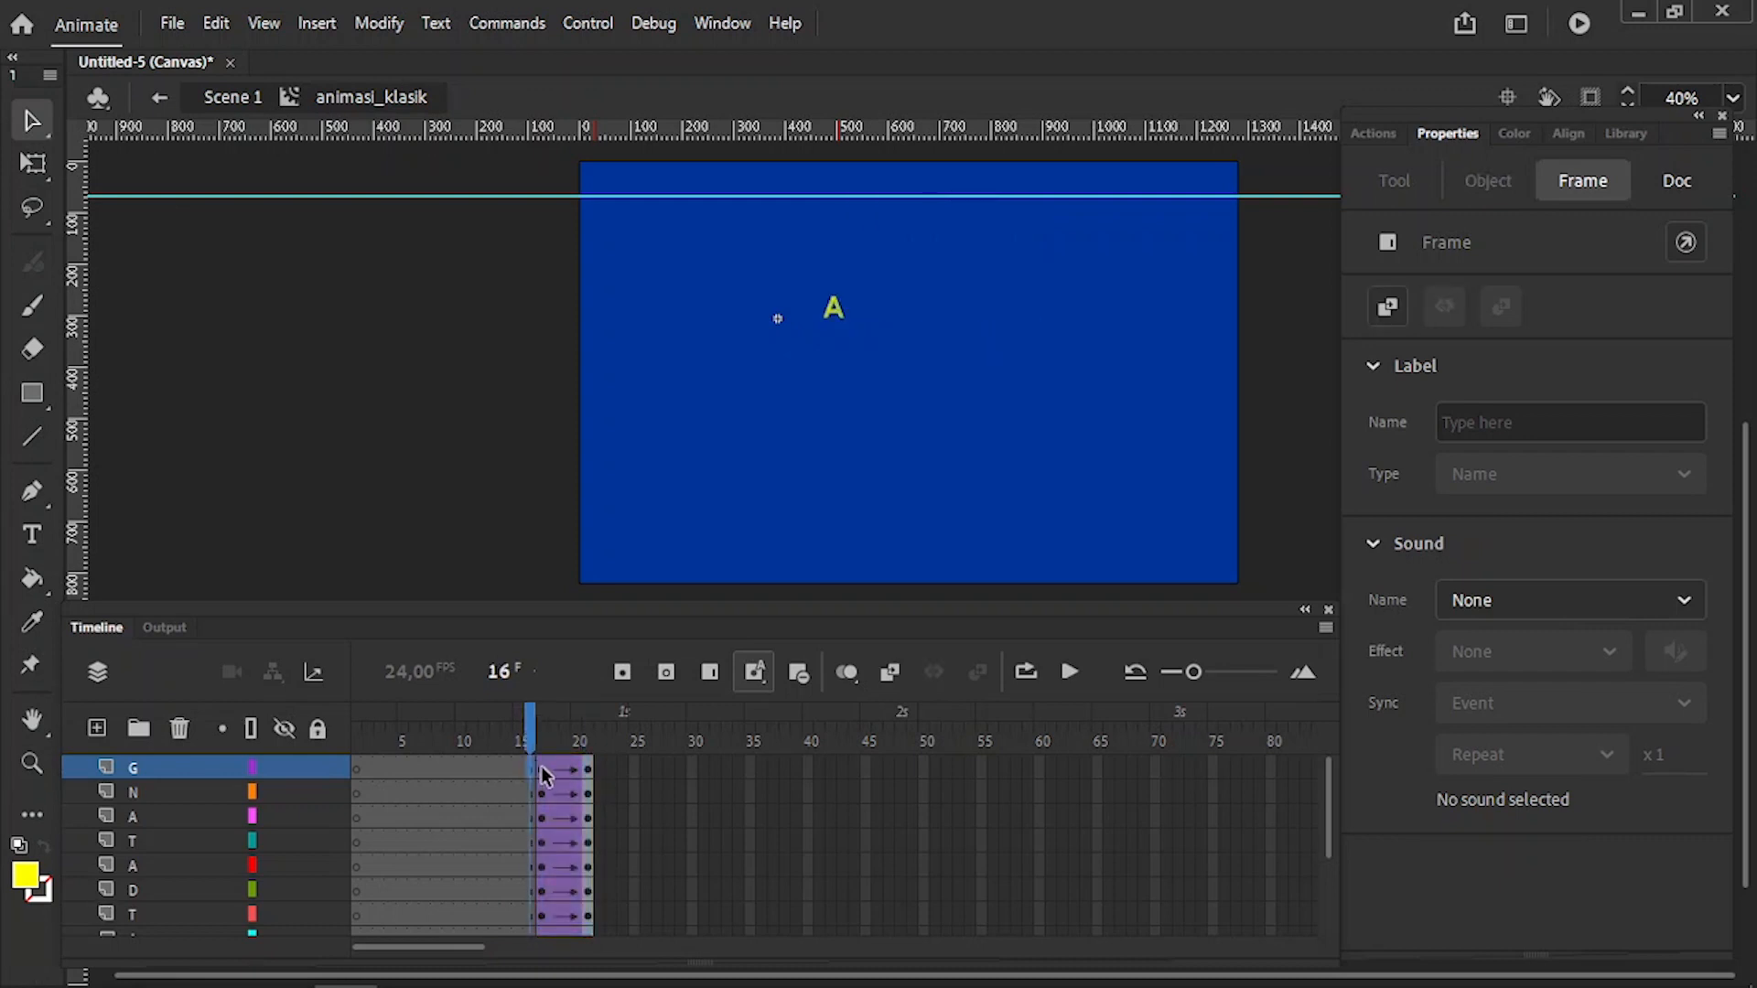
click(541, 770)
drag(1328, 833, 1330, 869)
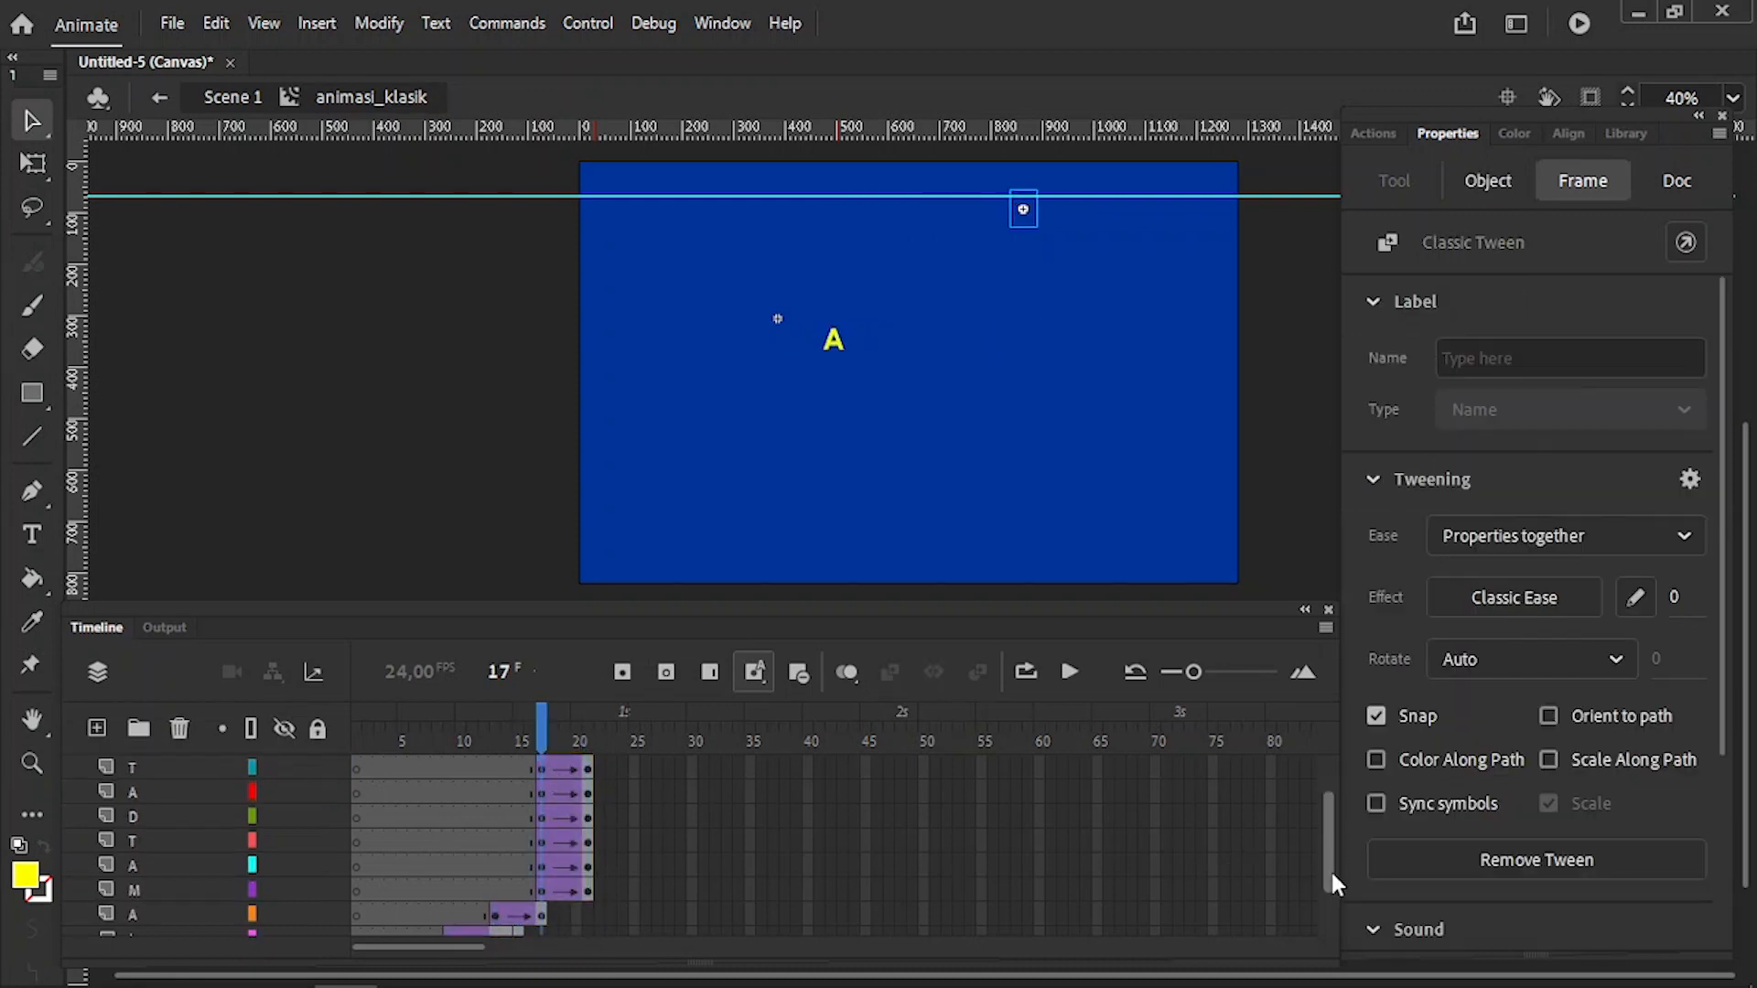
shift+click(590, 839)
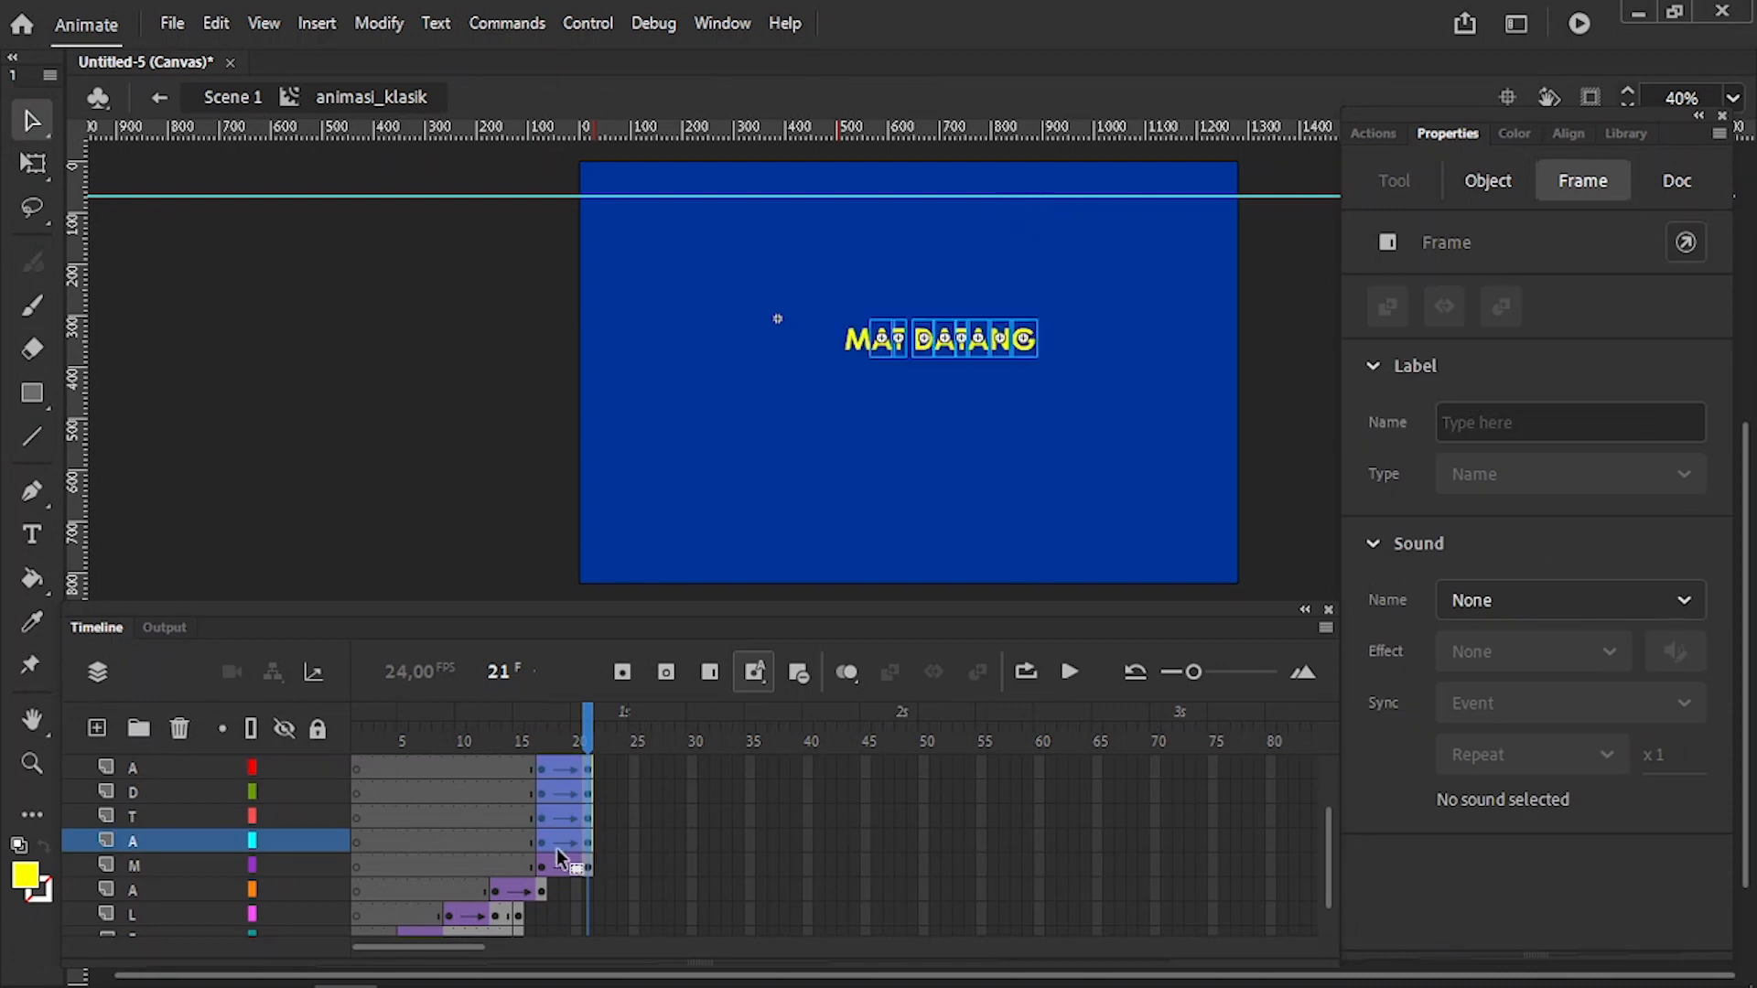
drag(542, 842, 633, 824)
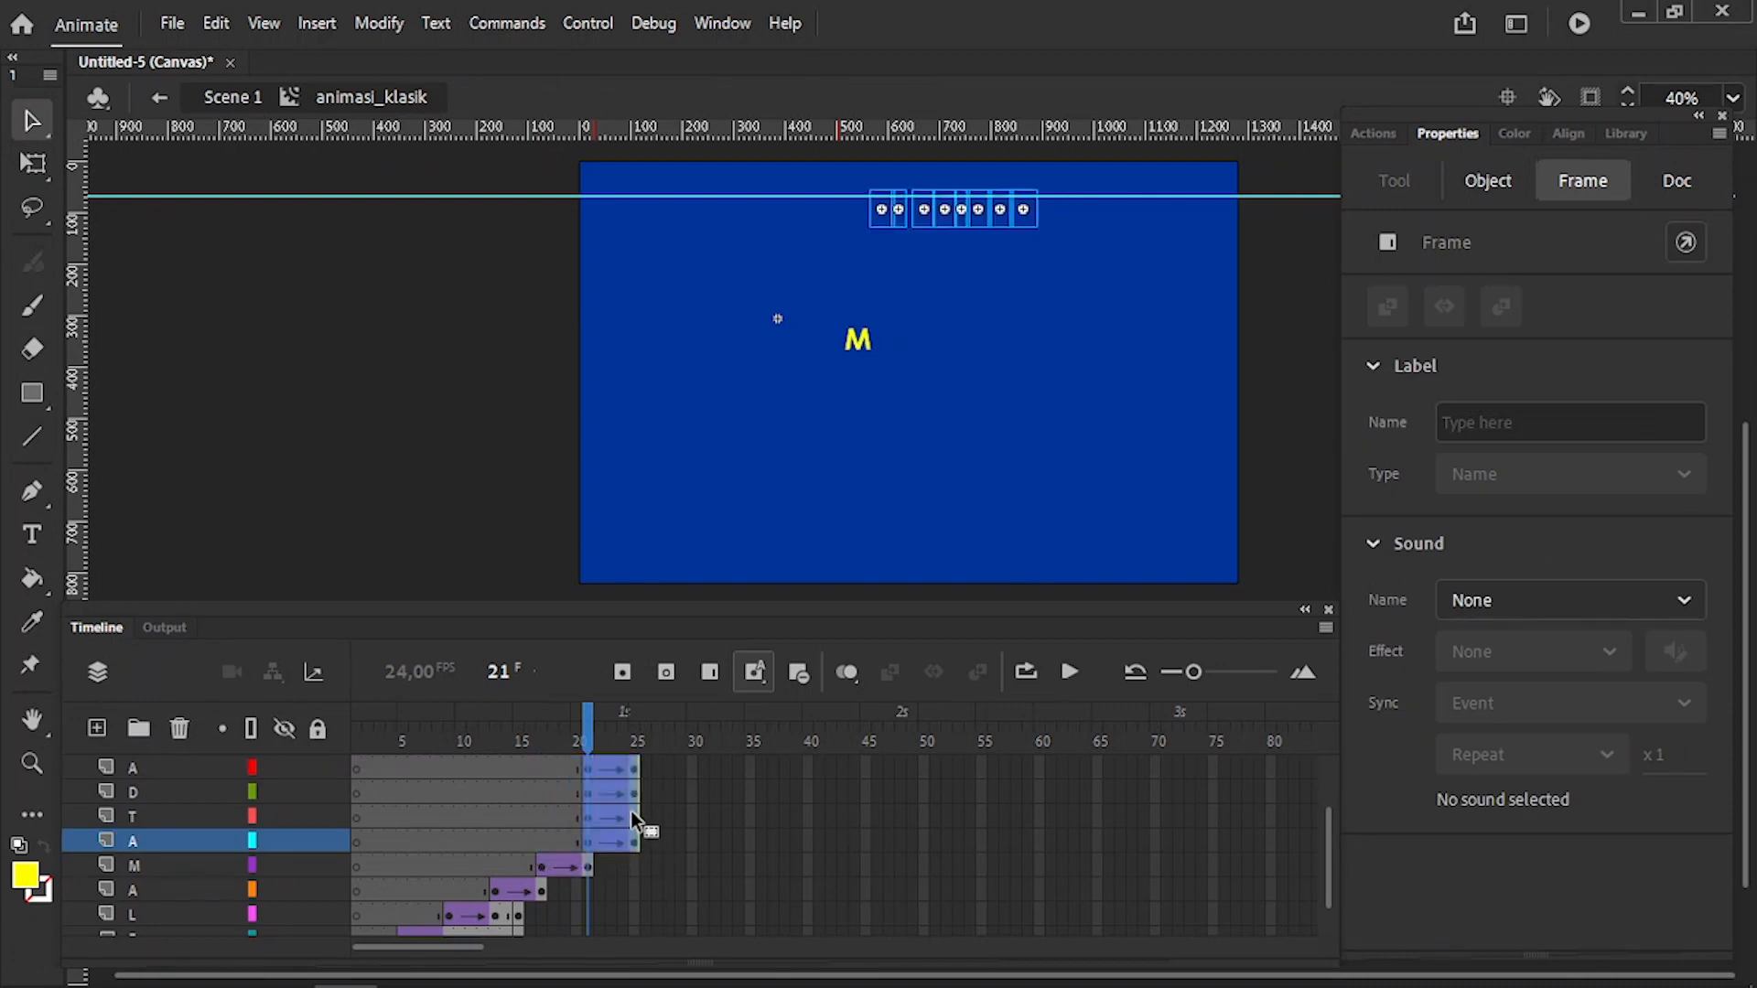
- Shift the tweens from the final T of SELAMAT up to G so they span frames 25 to 29
click(635, 817)
scroll(1325, 848, up, 2)
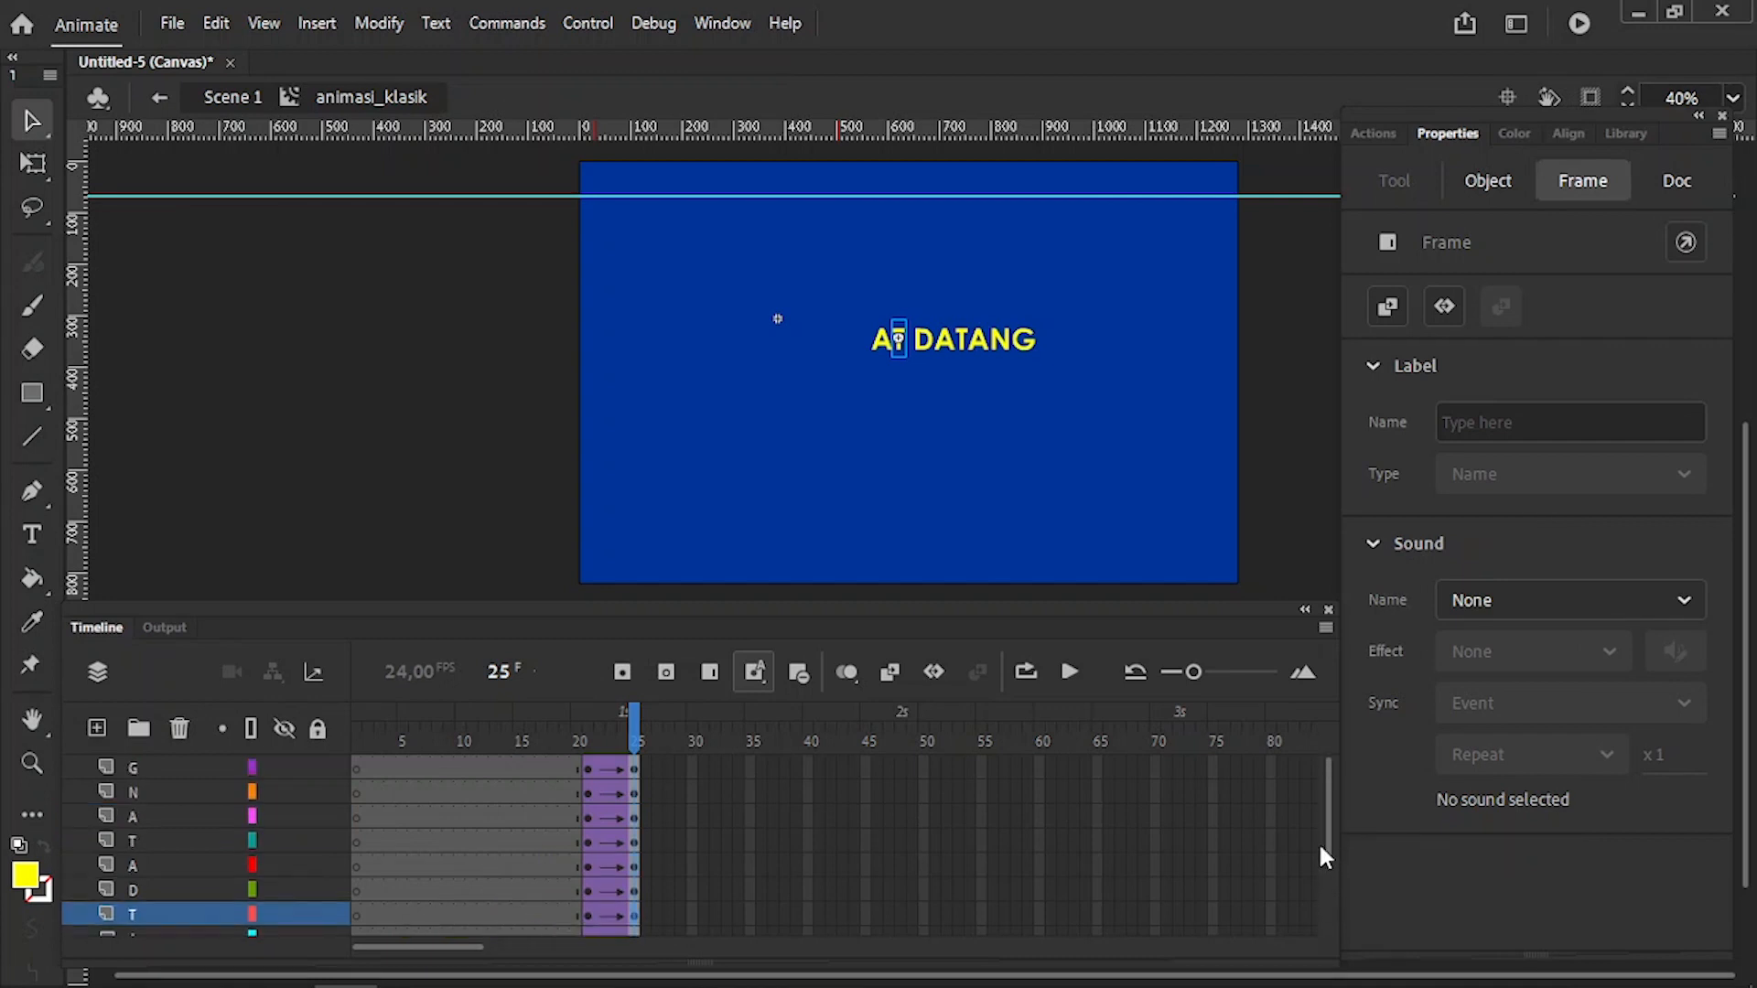
shift+click(585, 771)
drag(585, 770, 633, 772)
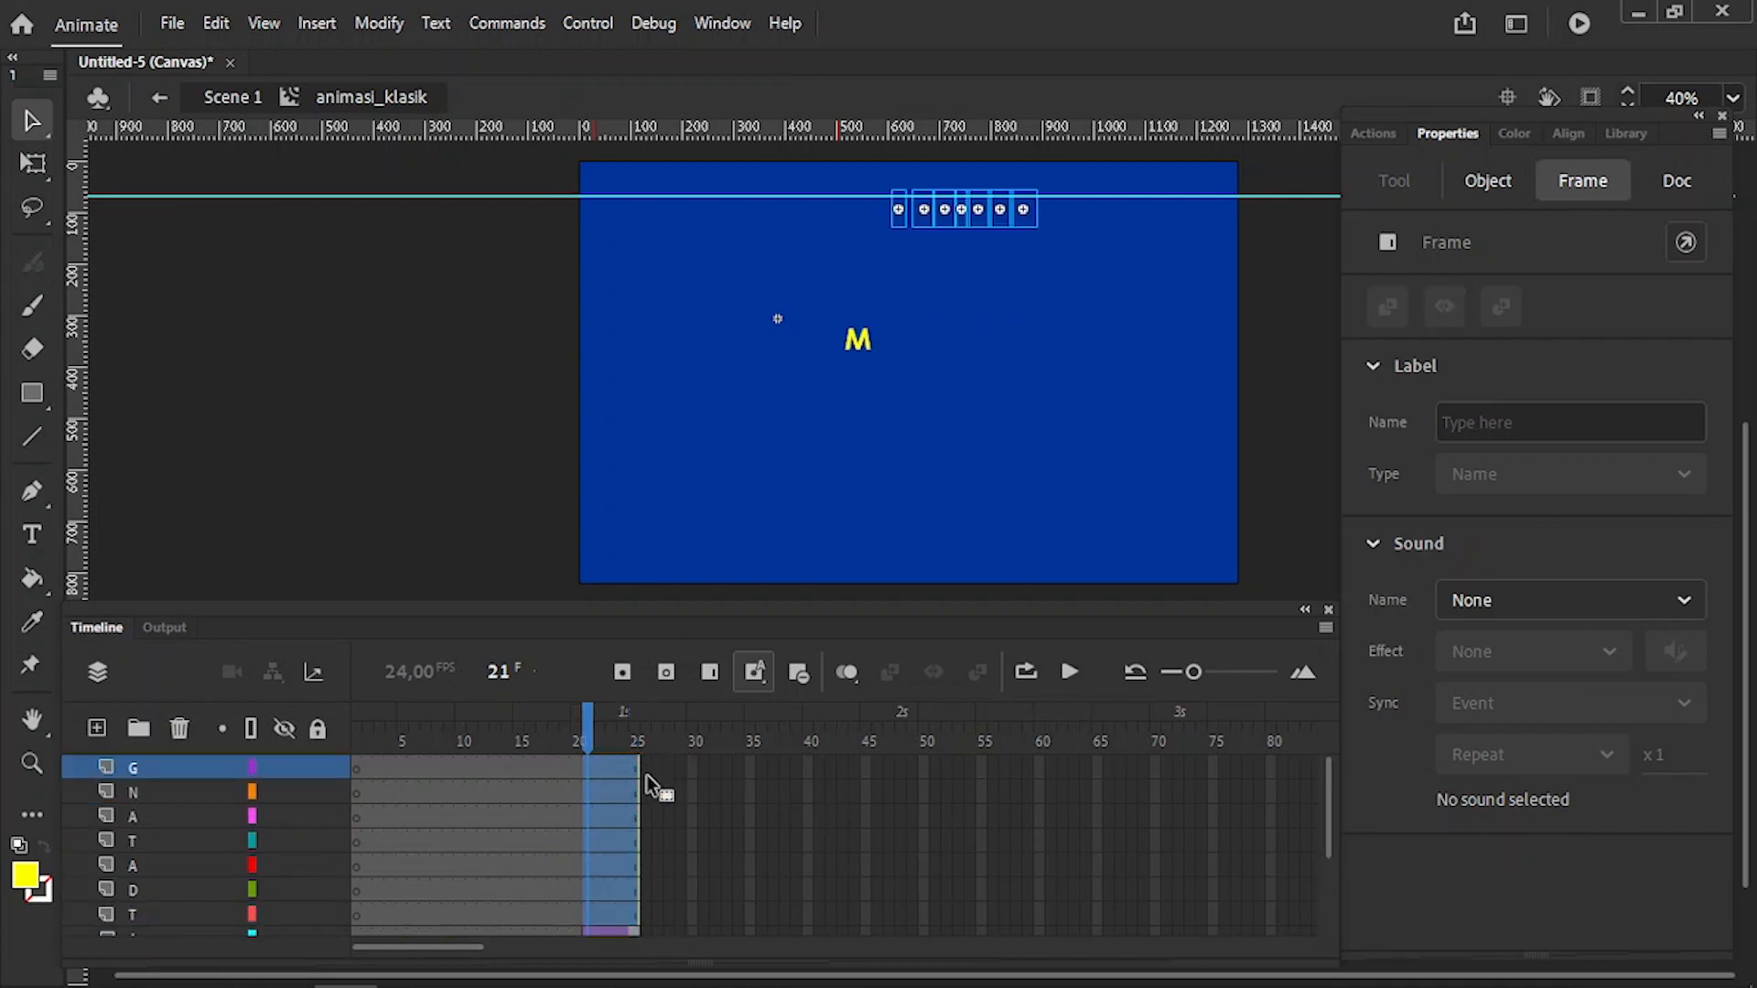
- Shift the tweens on the letter layers from D up to G so they span frames 29 to 33
scroll(1256, 787, down, 1)
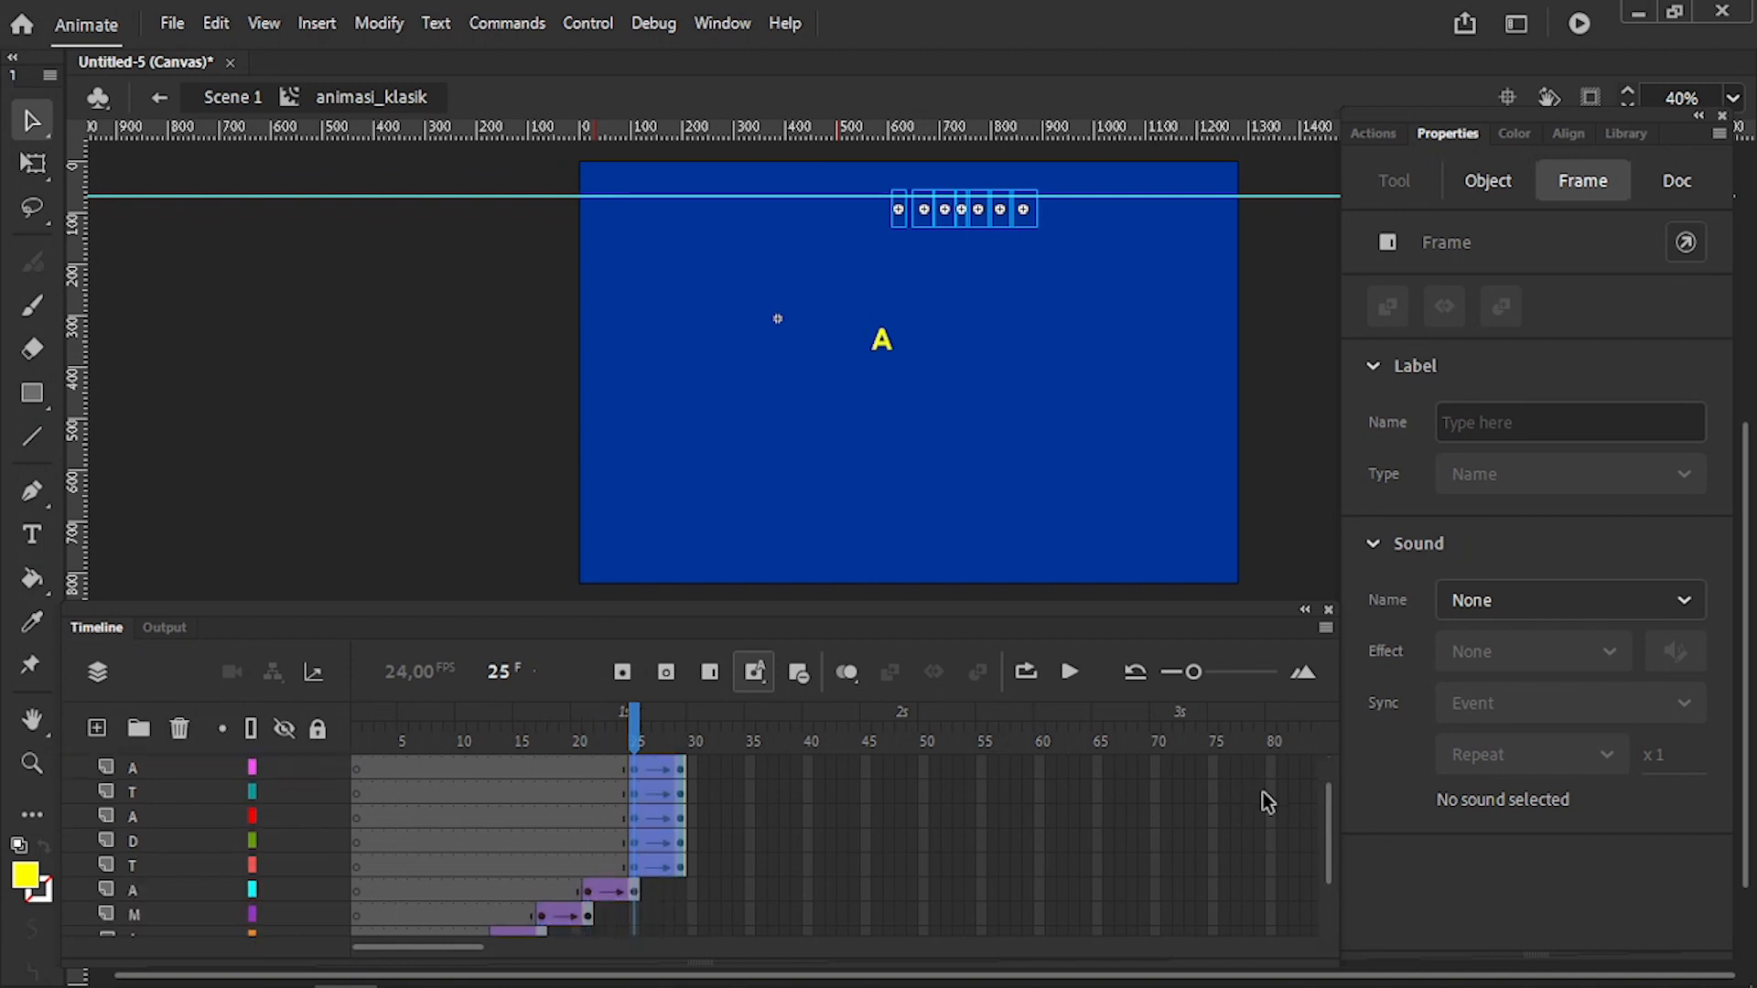
click(679, 846)
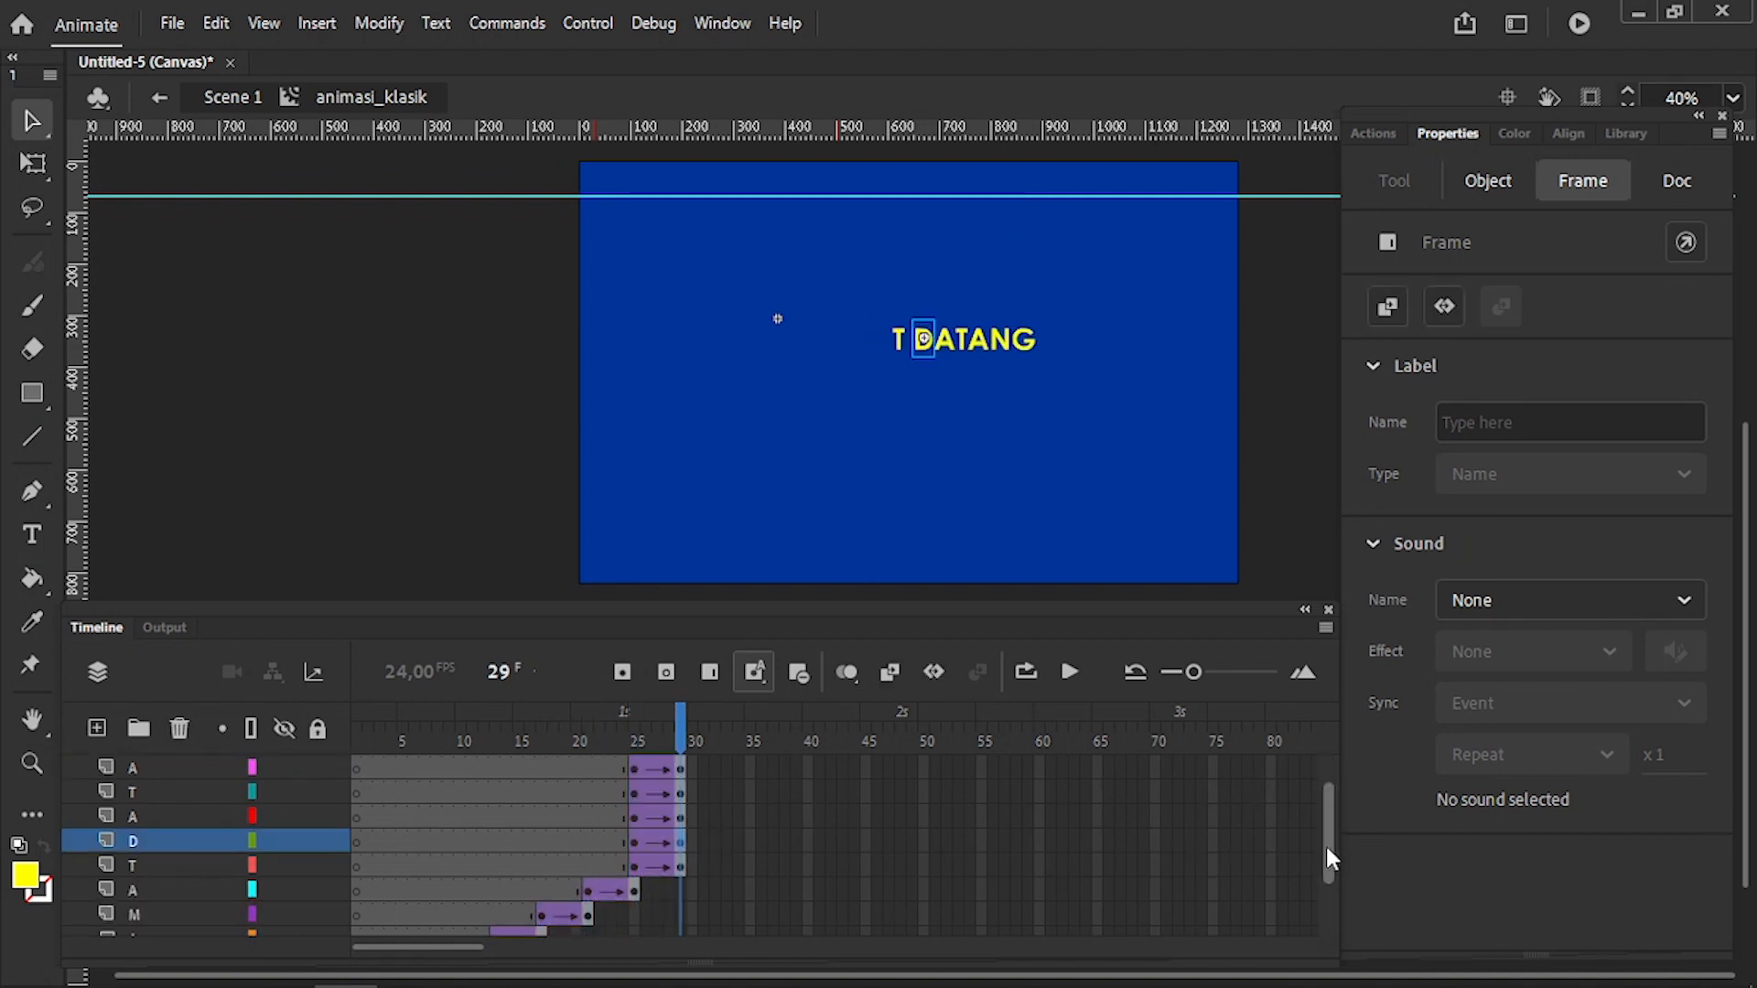
drag(1327, 859, 1328, 838)
shift+click(631, 767)
drag(634, 772, 684, 776)
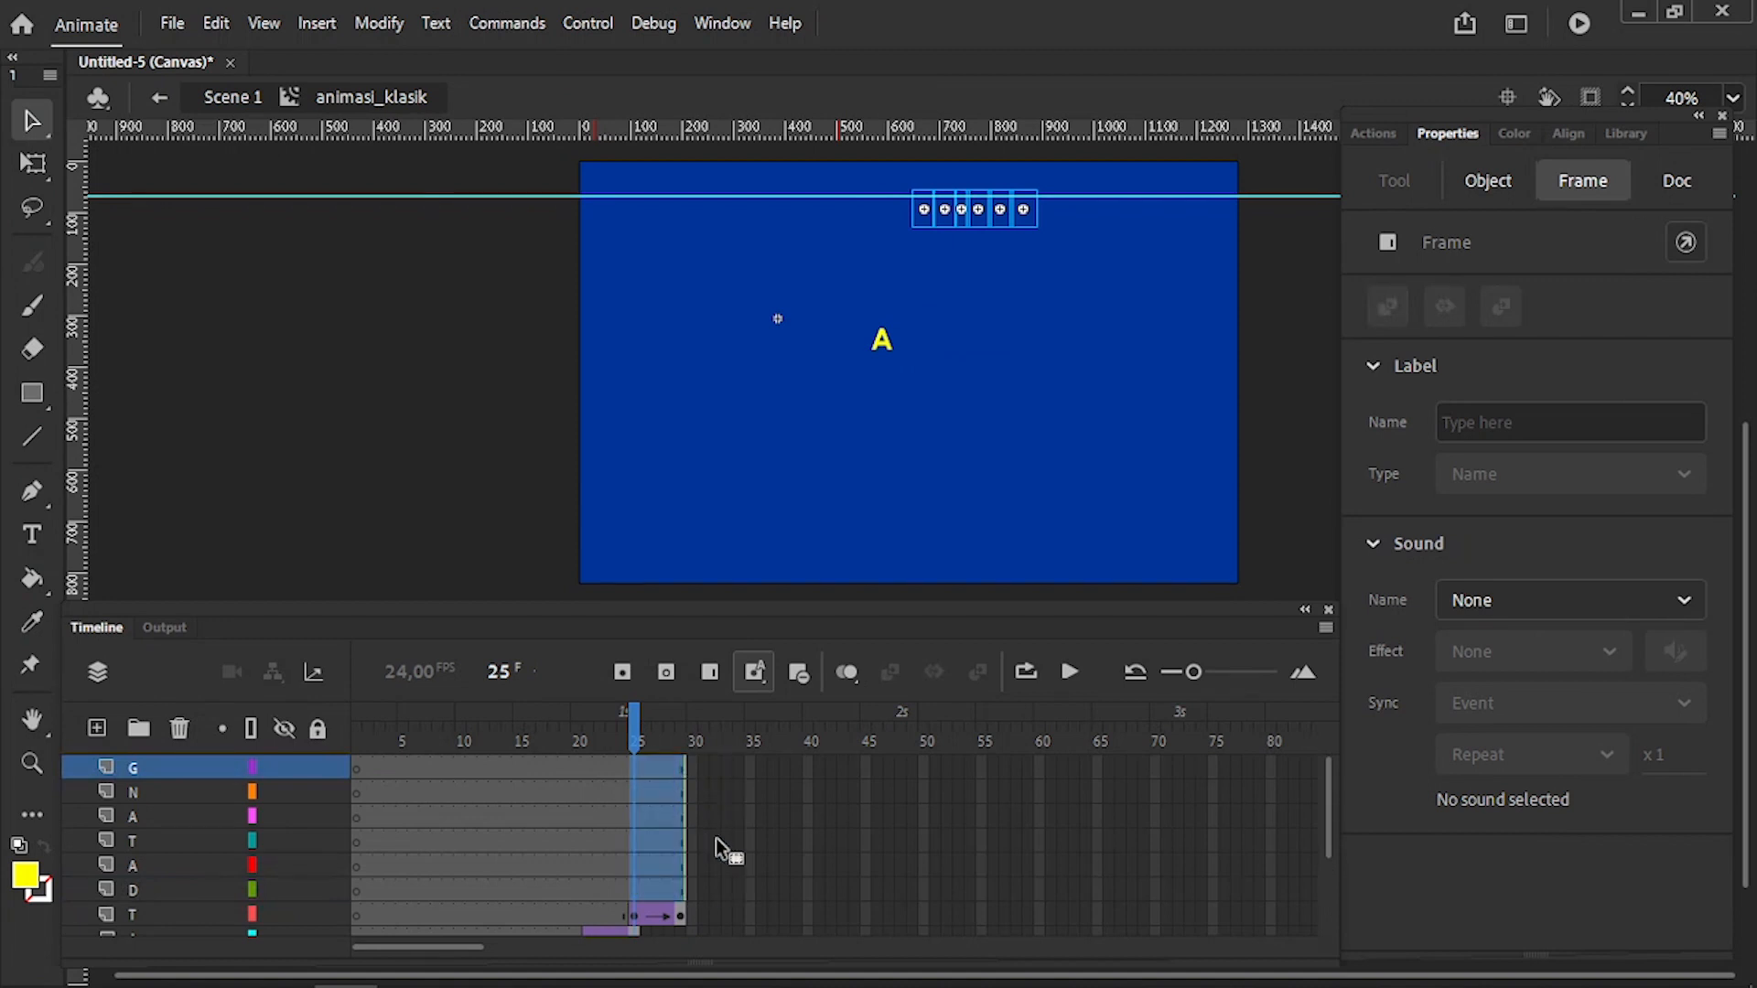
- Shift the tweens on DATANG's first A through G to frames 33 to 37, and those on its T through G to frames 37 to 41
click(727, 867)
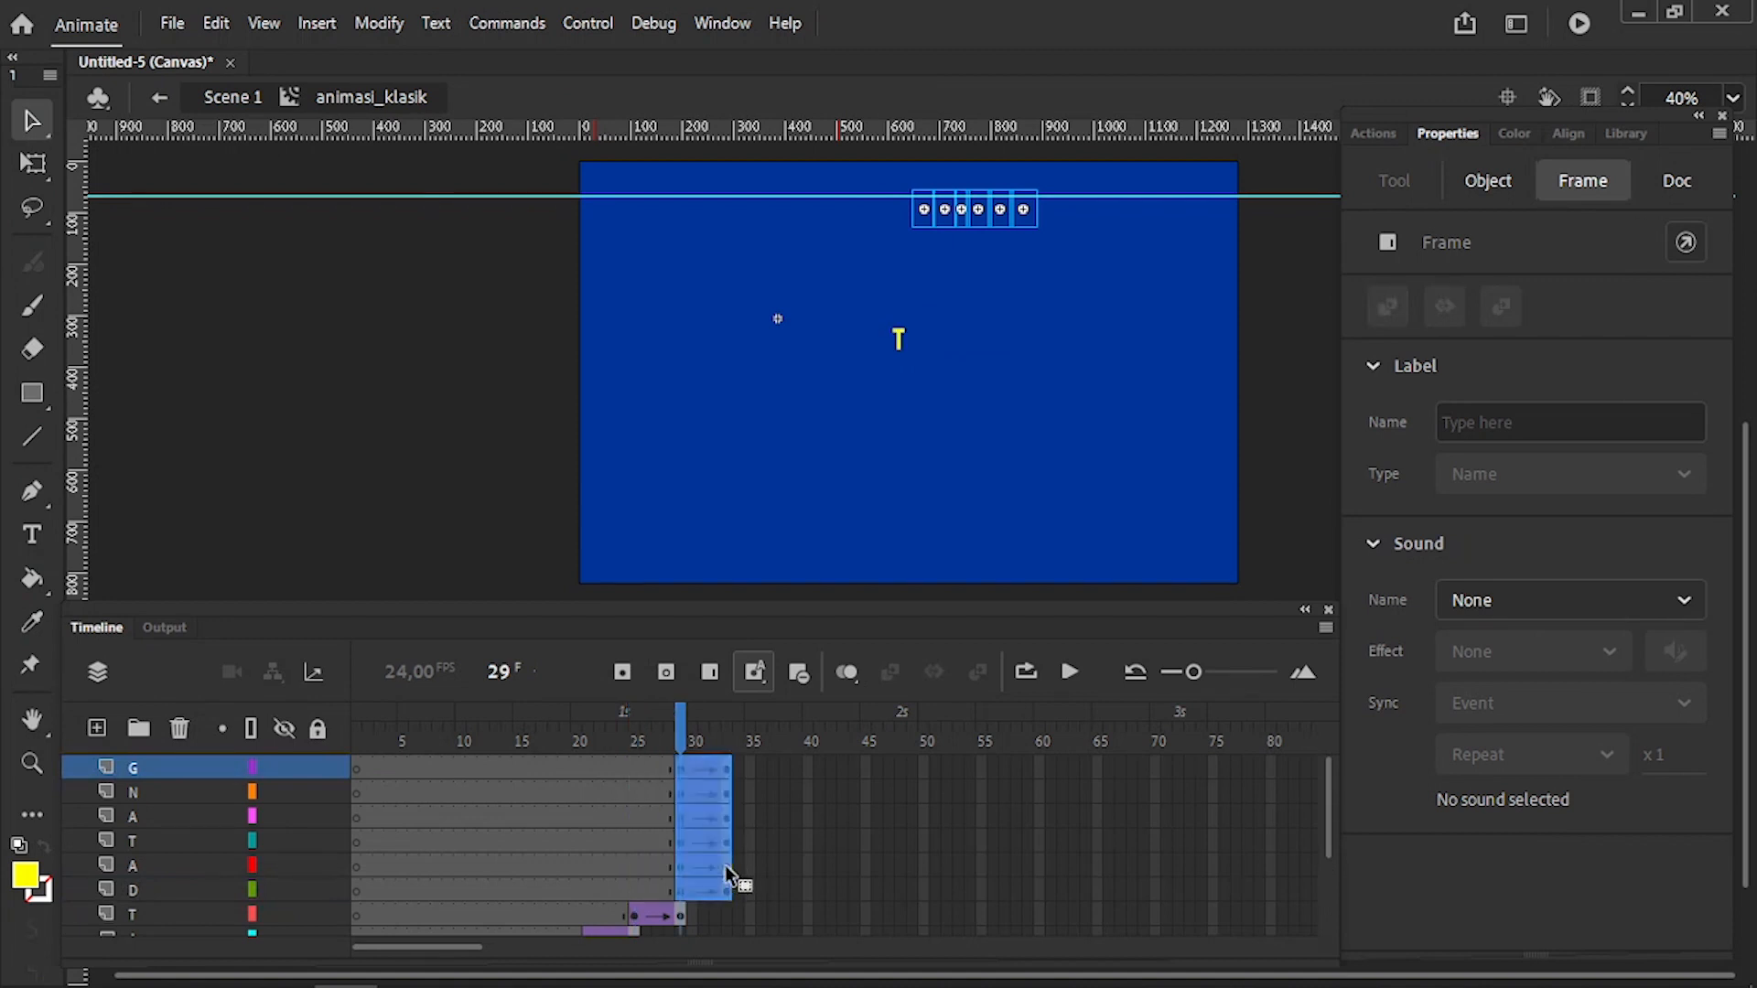
shift+click(677, 767)
drag(677, 767, 732, 761)
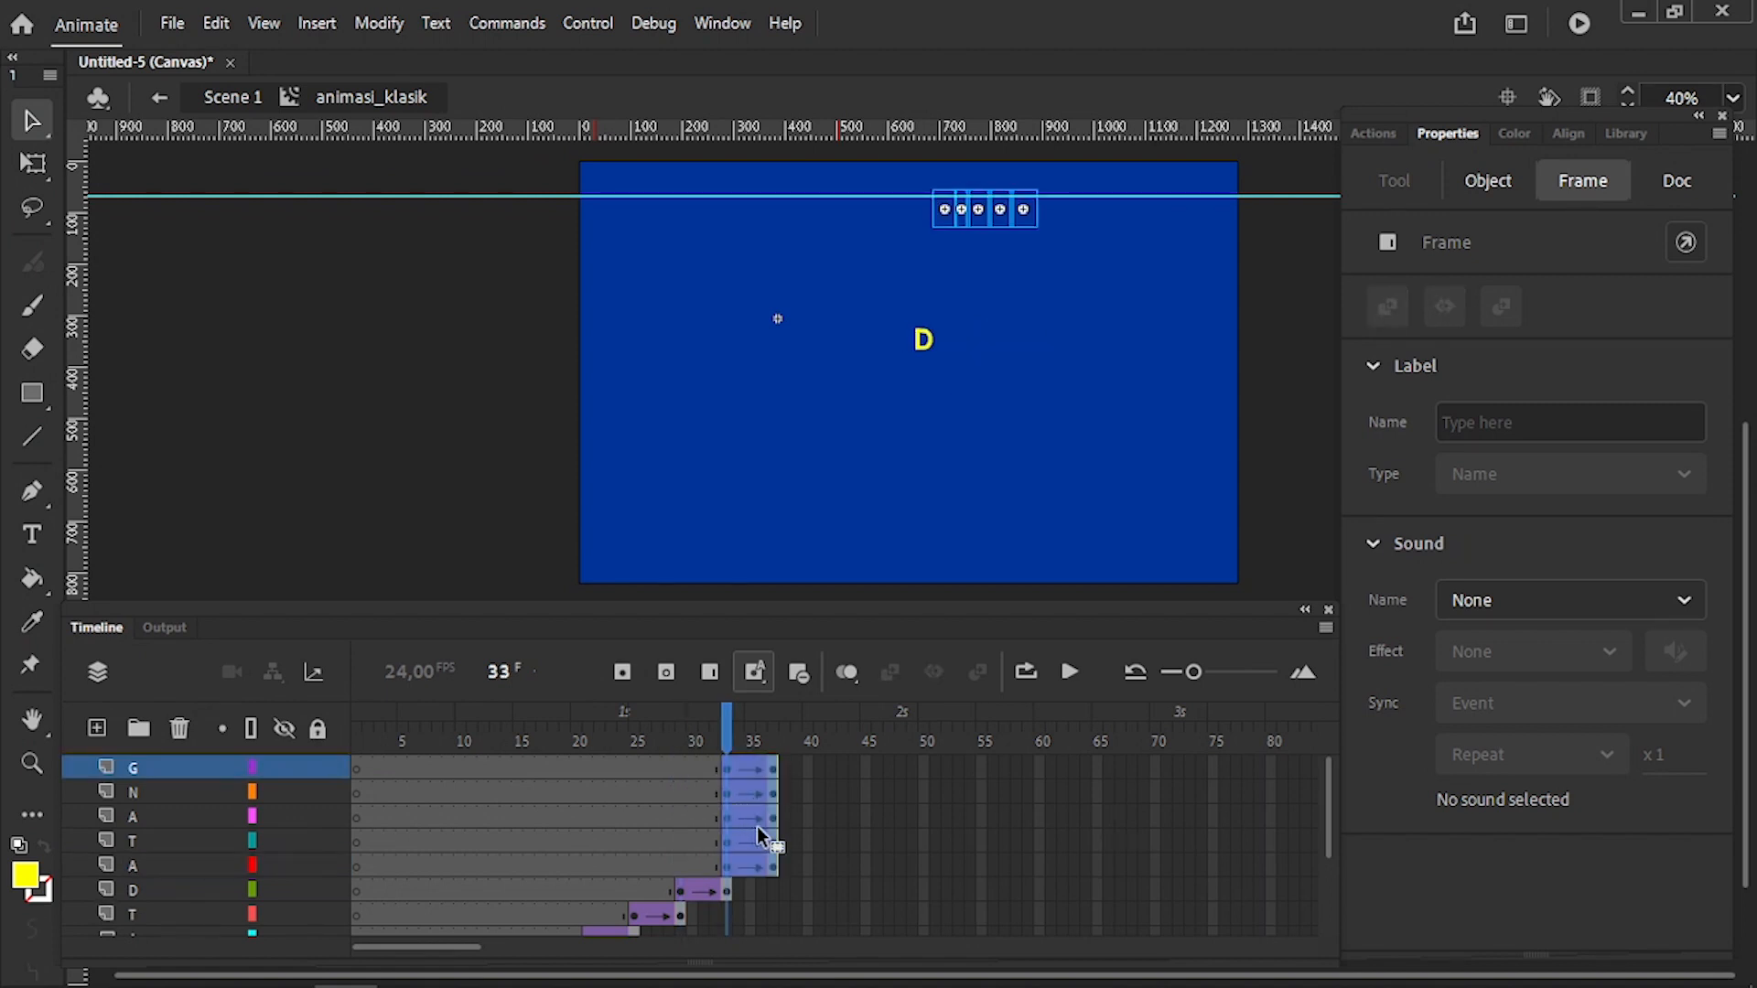
click(773, 838)
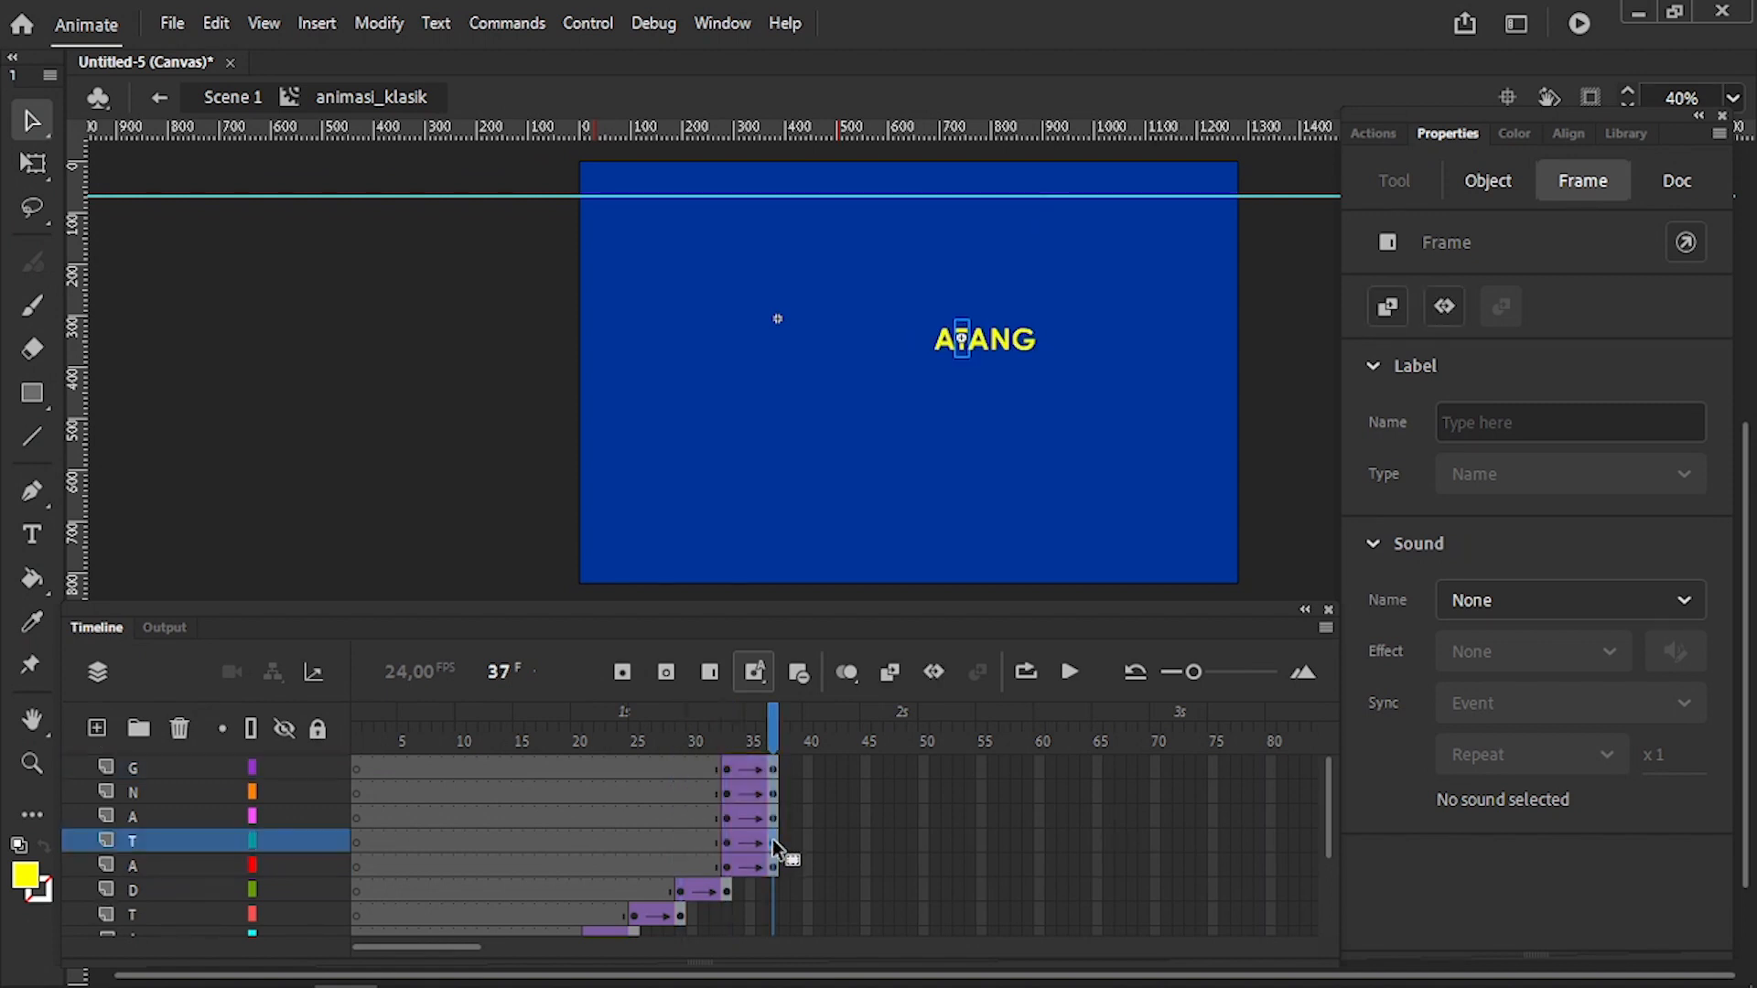
shift+click(727, 771)
drag(728, 768, 769, 770)
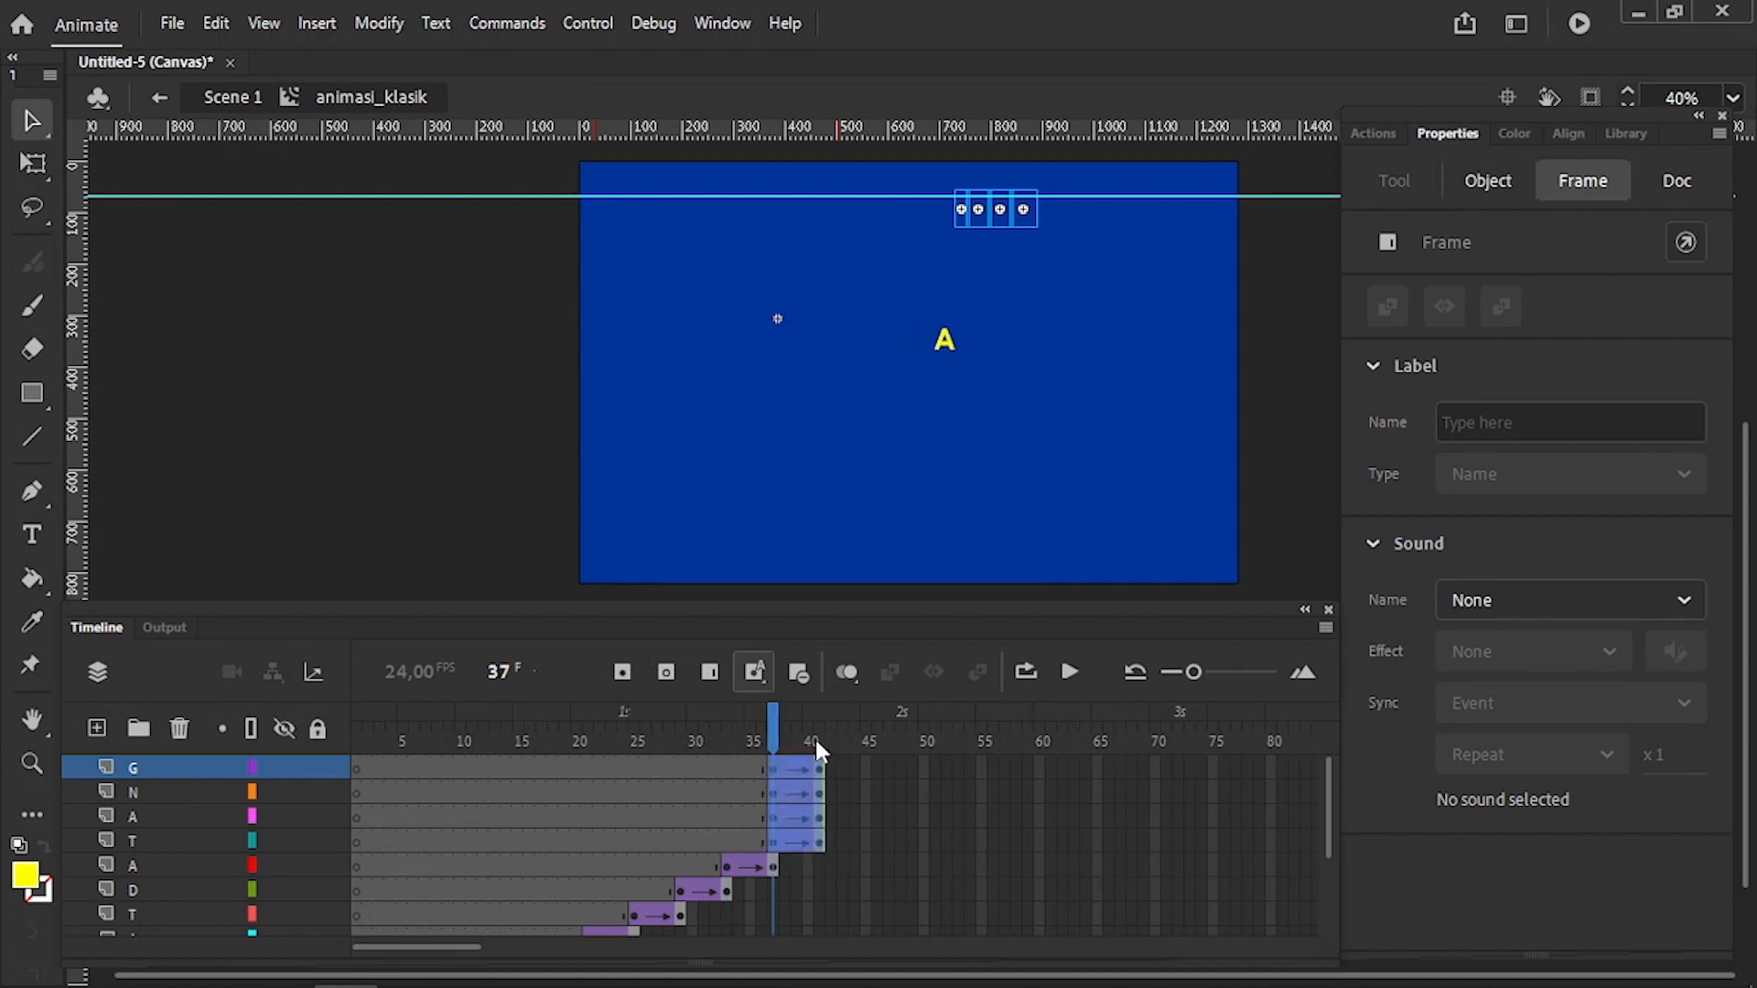
- Shift the tweens on DATANG's last A, N and G to frames 41 to 45, and those on N and G to frames 45 to 49
click(820, 817)
shift+click(772, 762)
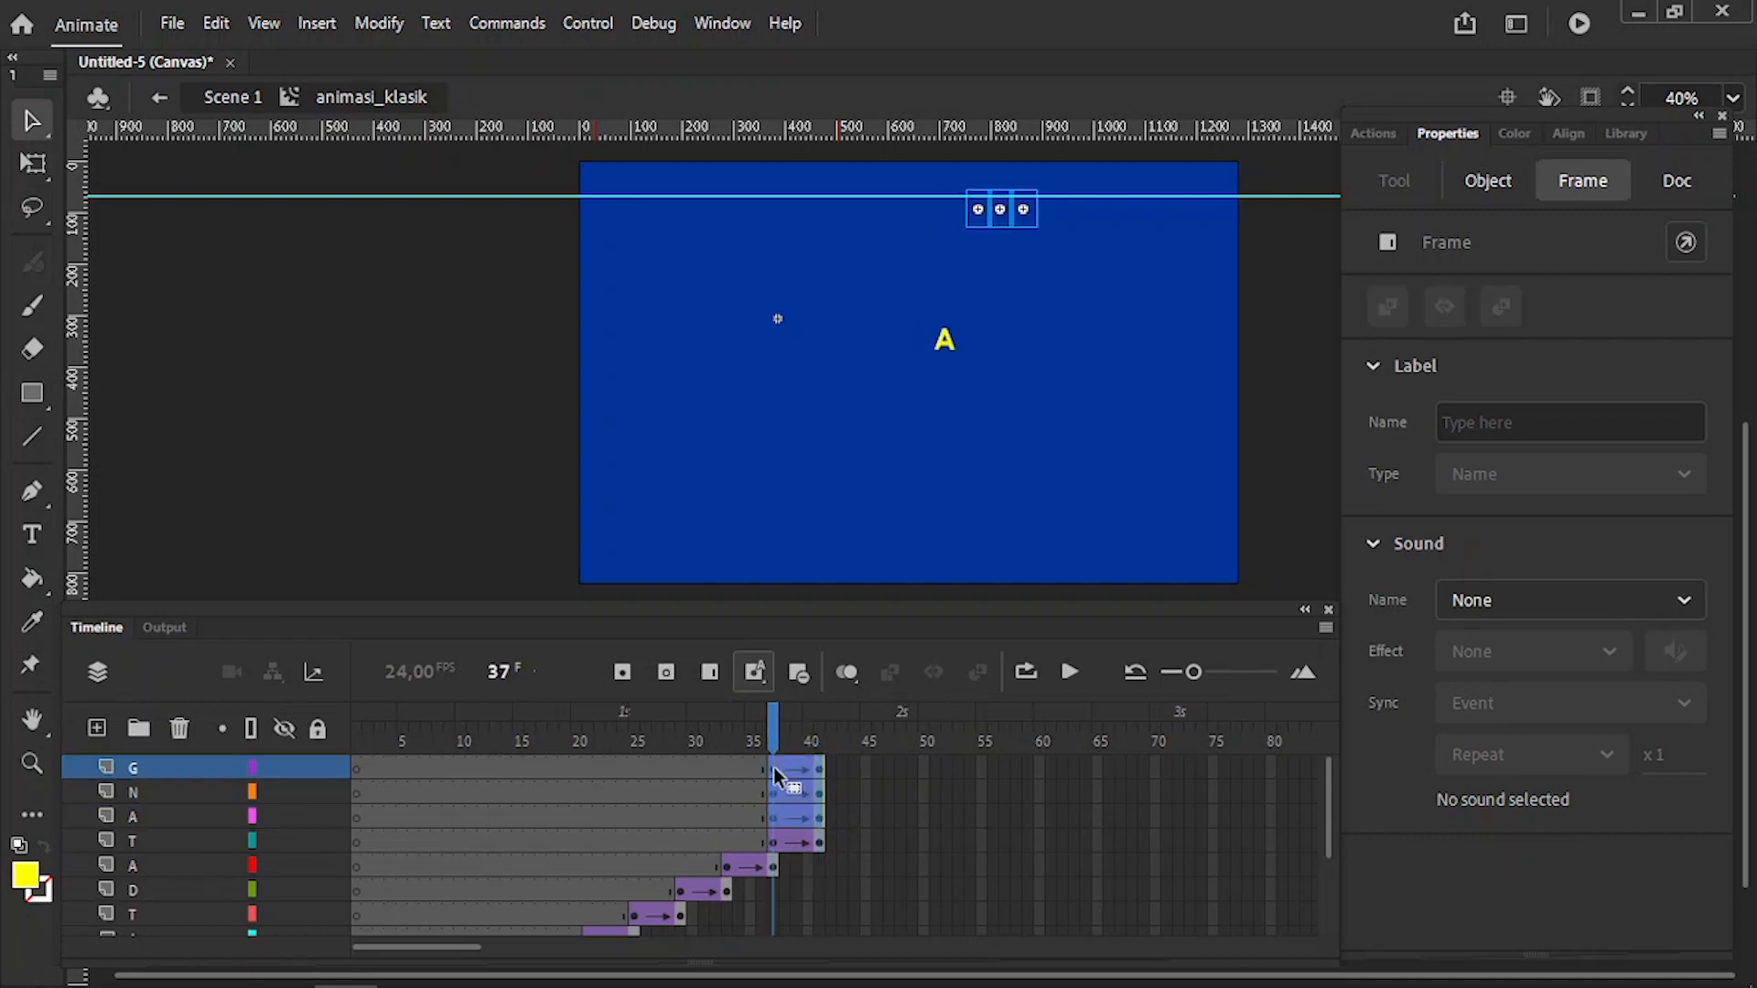
drag(810, 776, 820, 775)
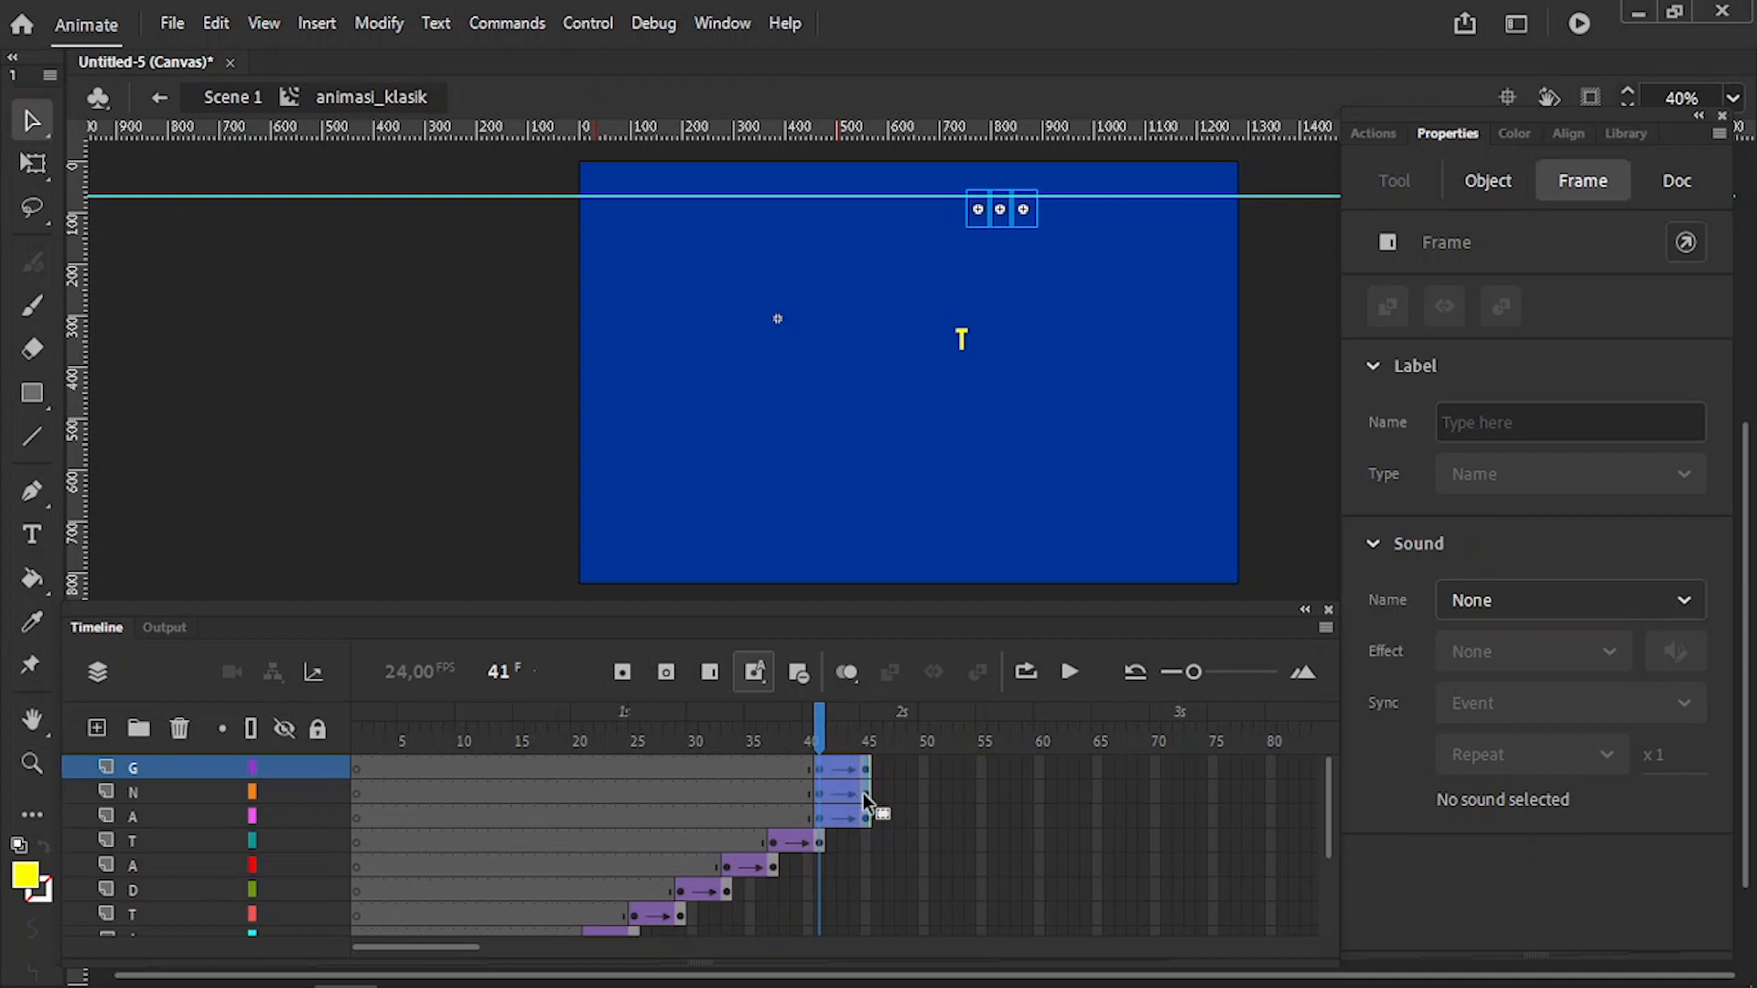
click(864, 794)
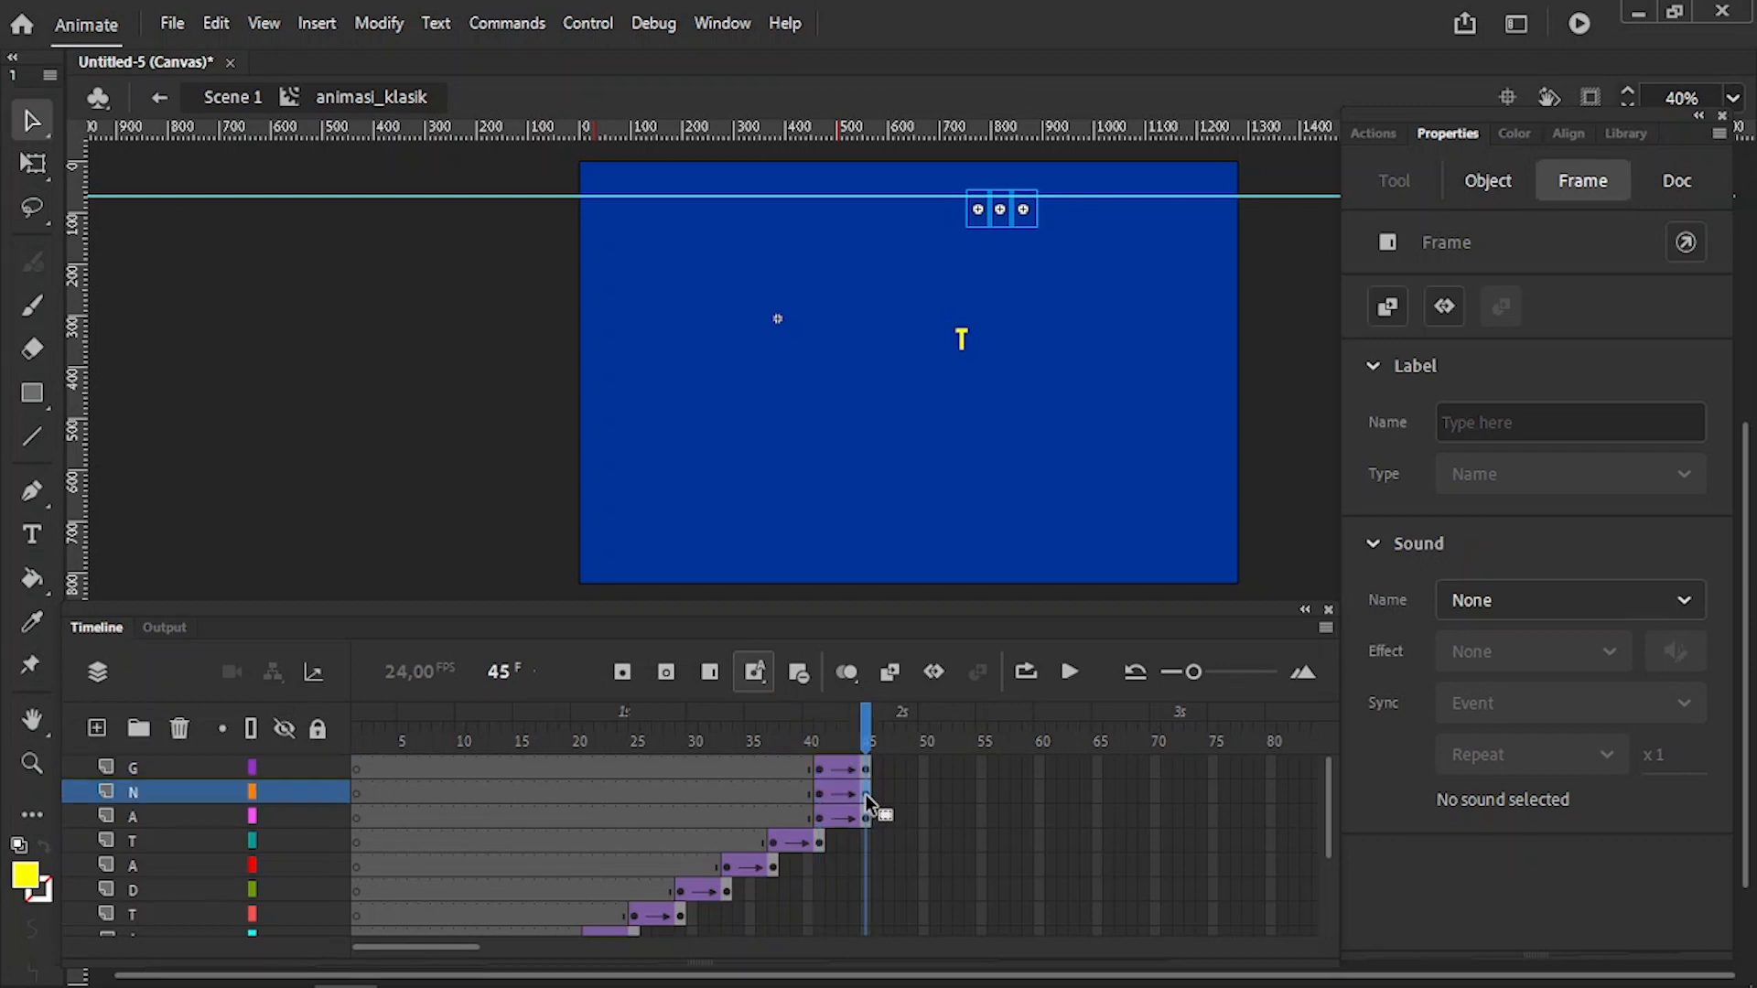
click(822, 769)
mouse_move(832, 770)
mouse_down()
mouse_move(816, 770)
mouse_move(865, 766)
mouse_up()
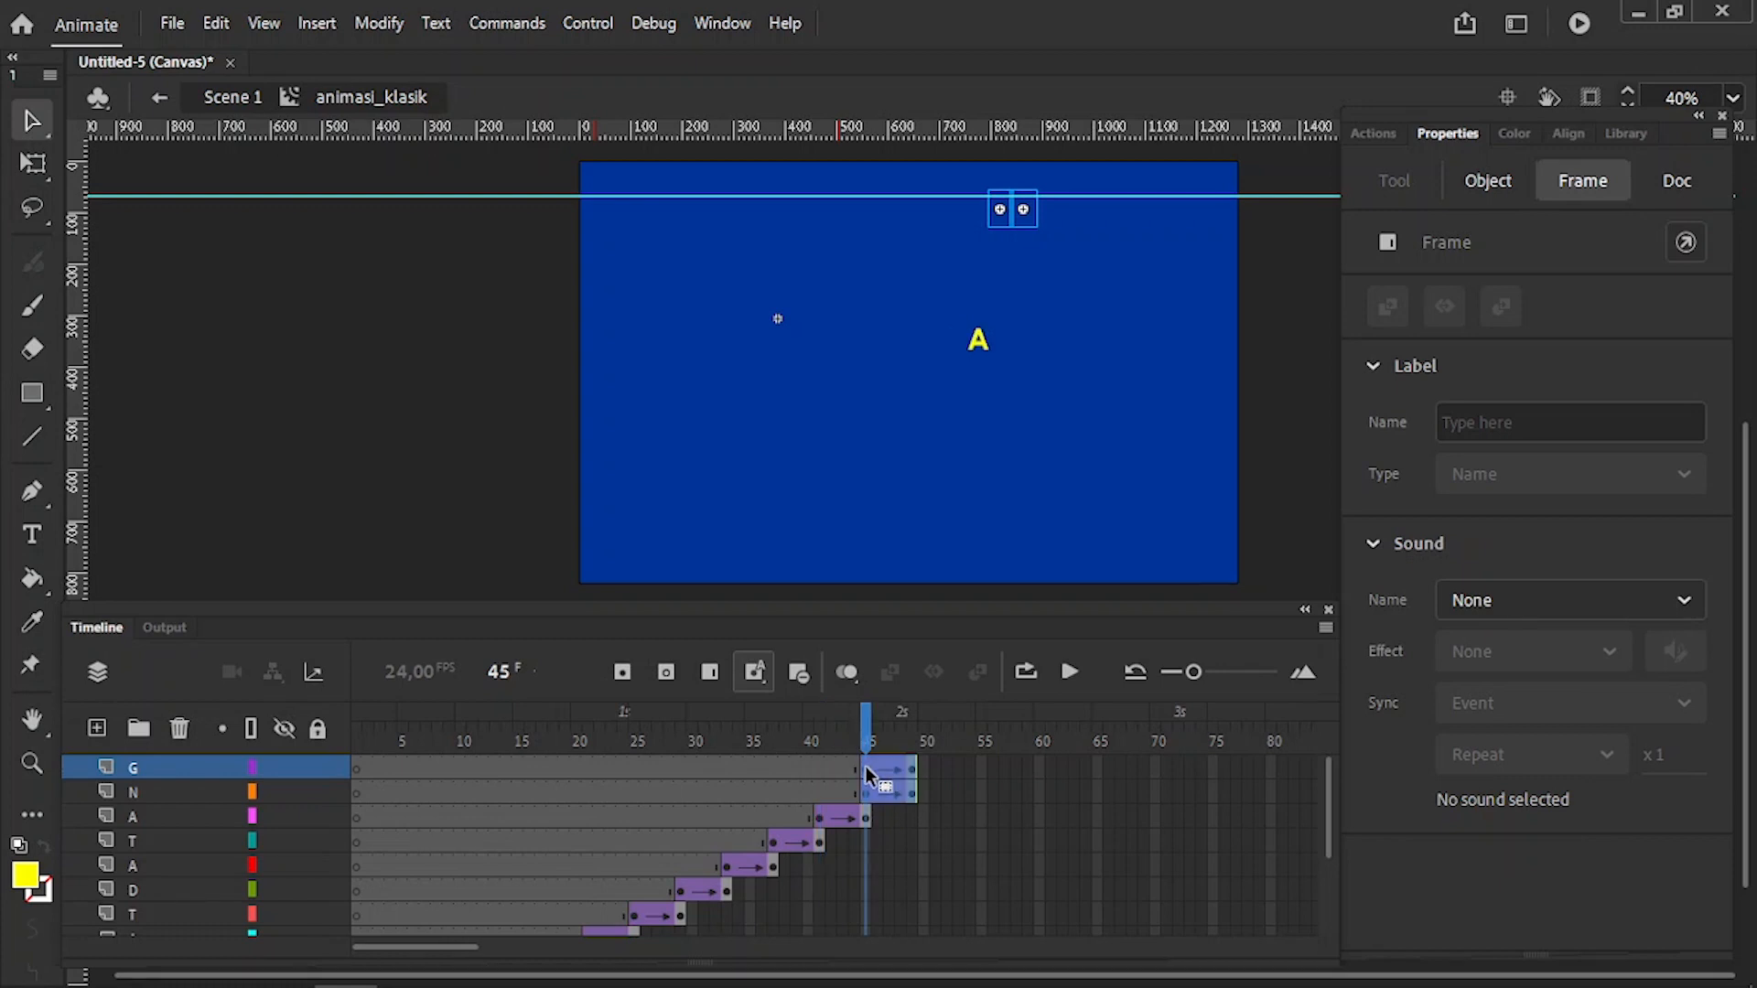
- Shift the tween on the final G layer of DATANG so it spans frames 49 to 53
click(866, 766)
click(908, 763)
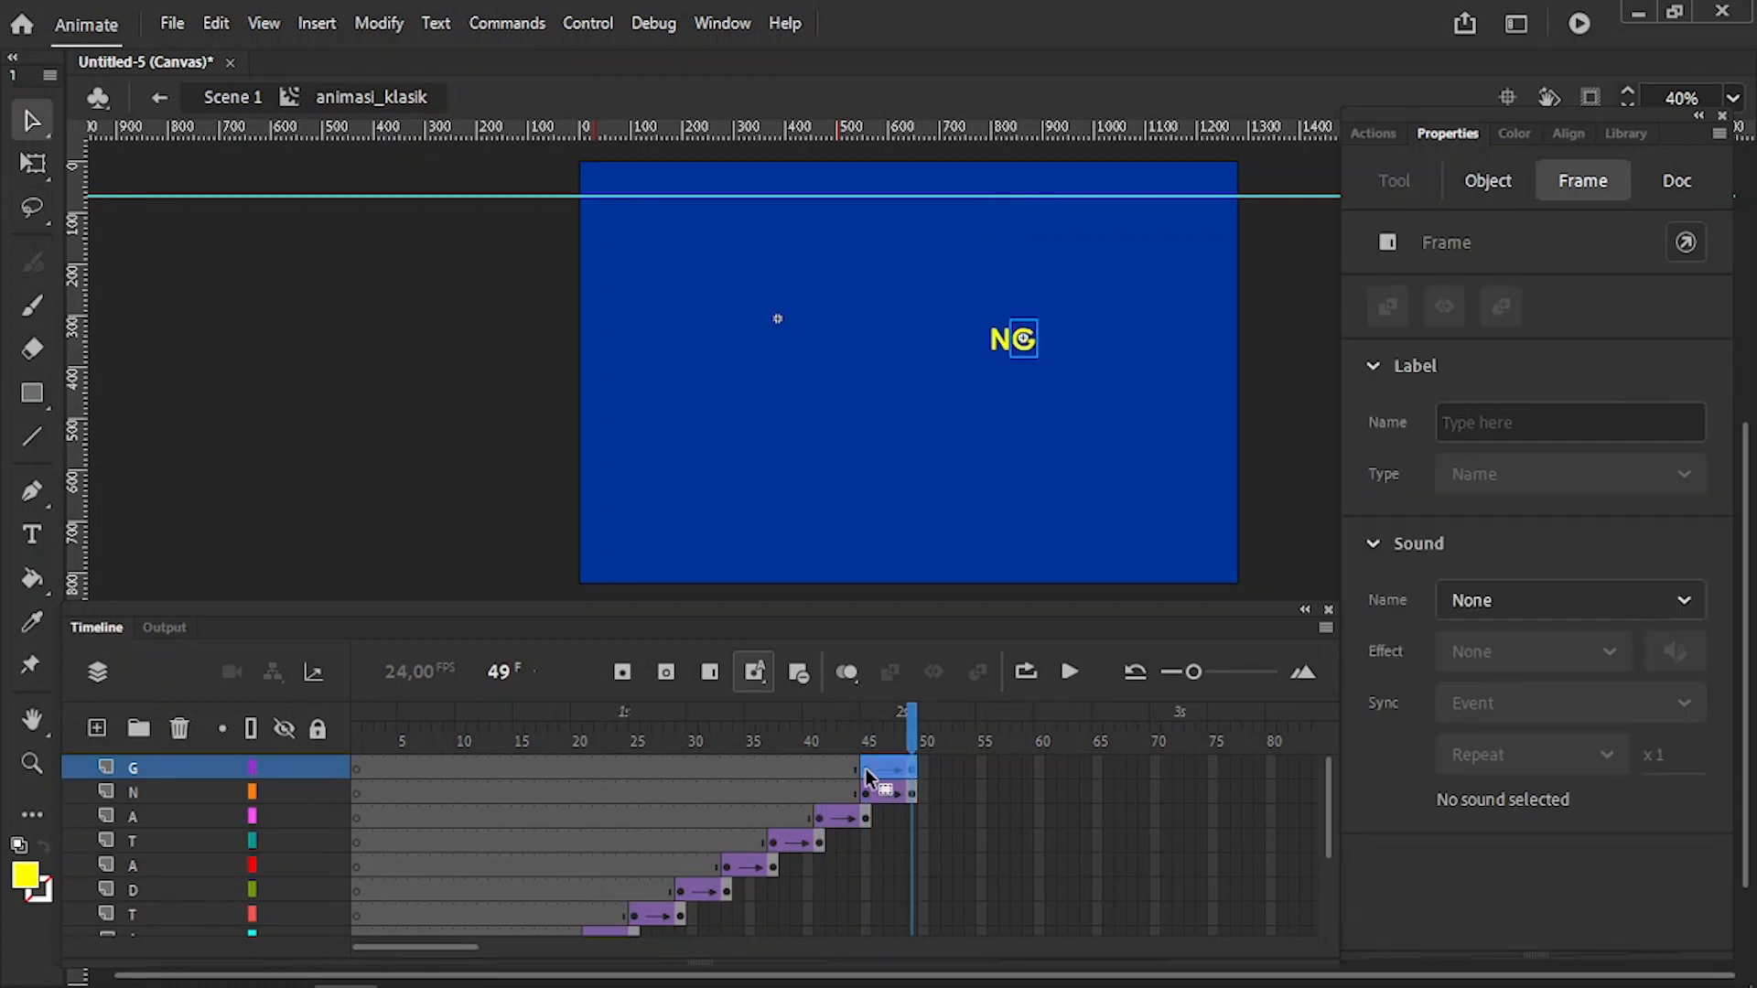
drag(912, 768, 911, 770)
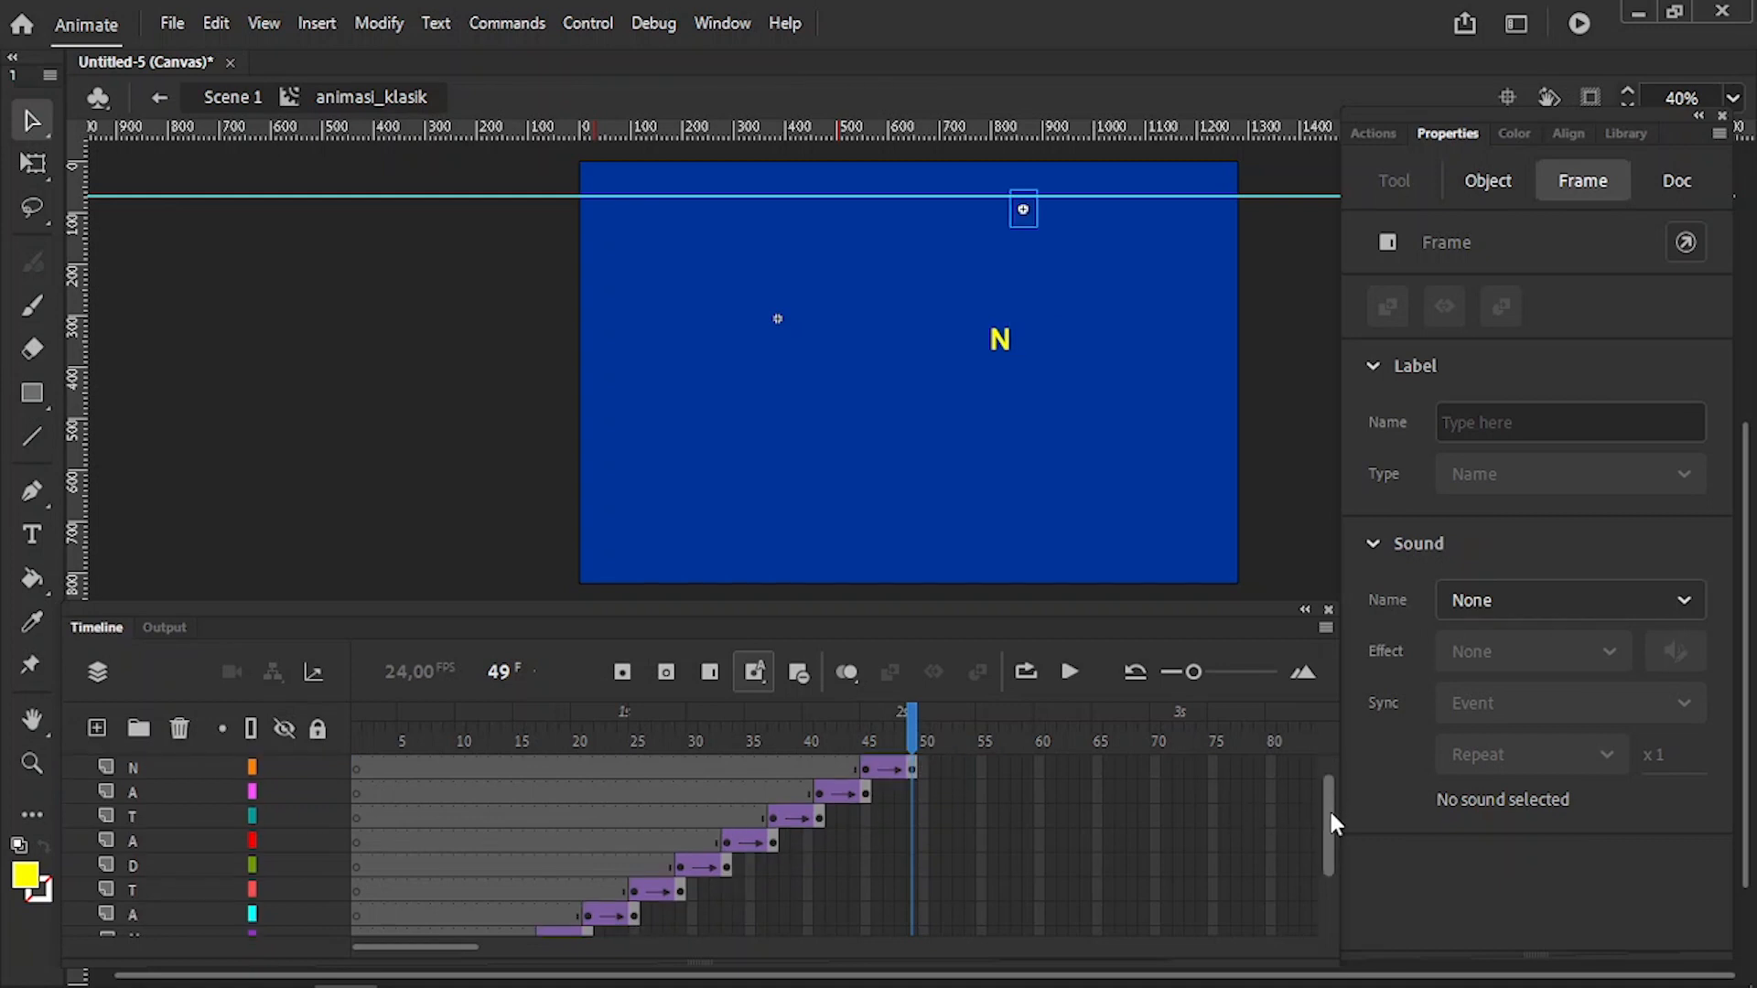
- Insert frames on the letter layers from G through S to extend them to frame 53
click(959, 788)
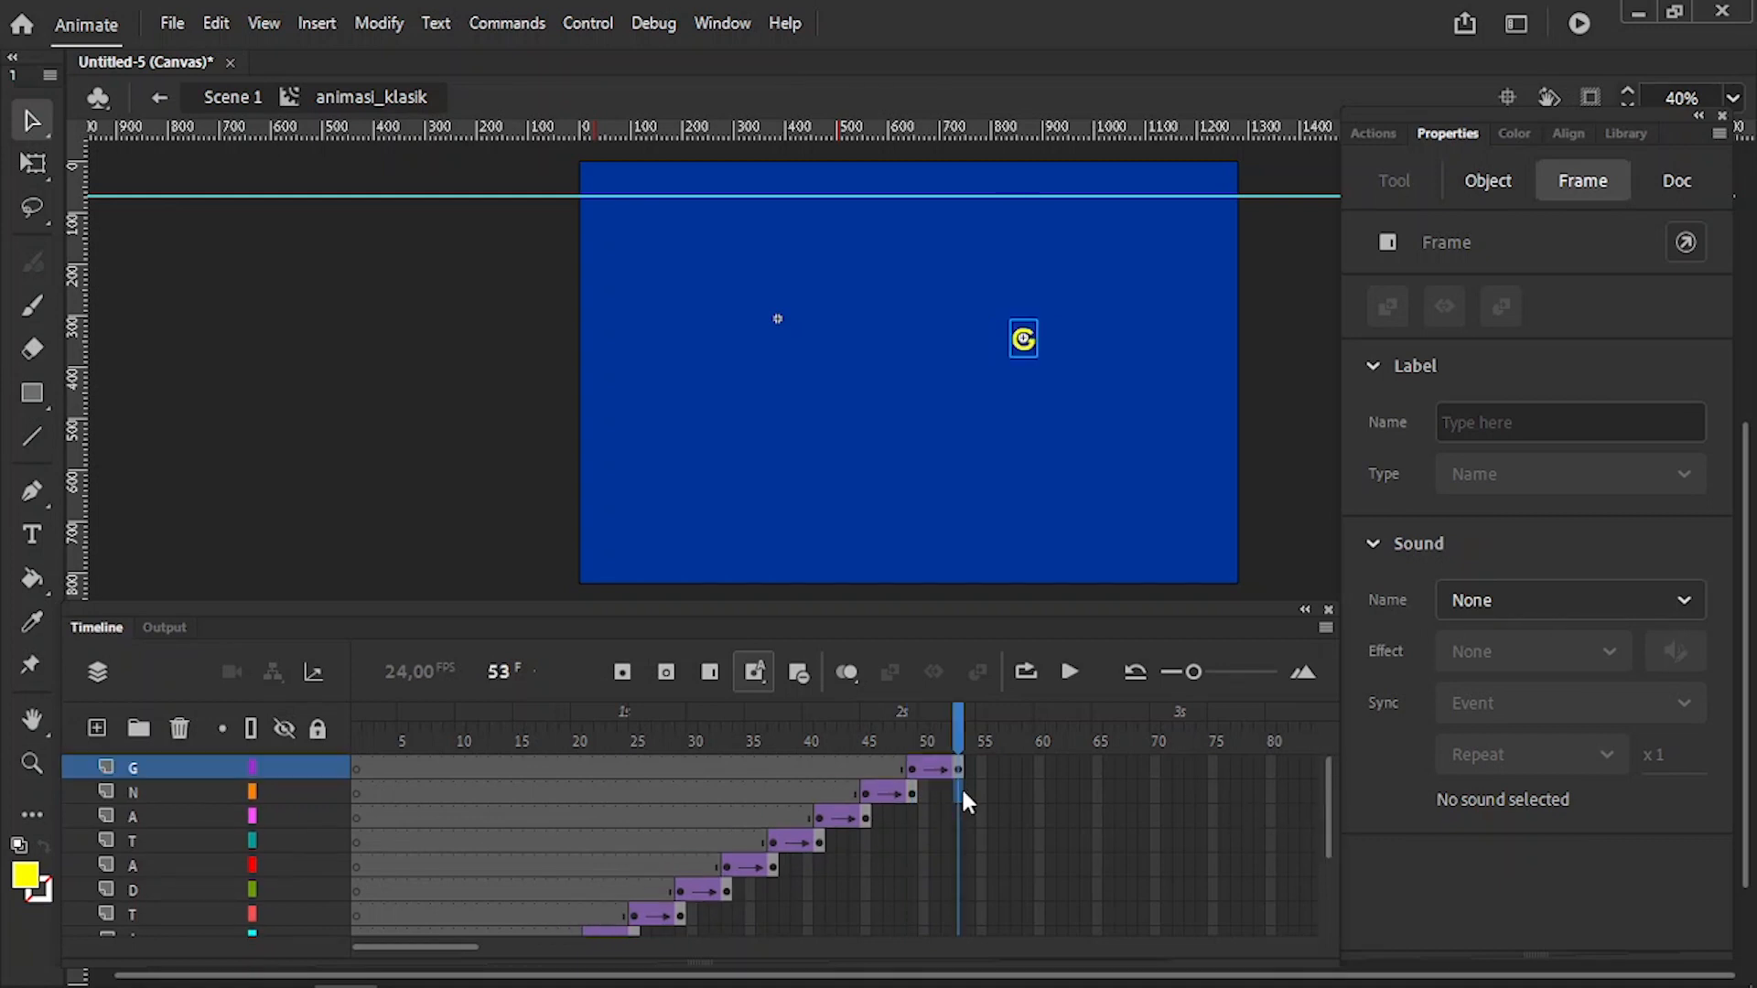
drag(1331, 789, 1338, 883)
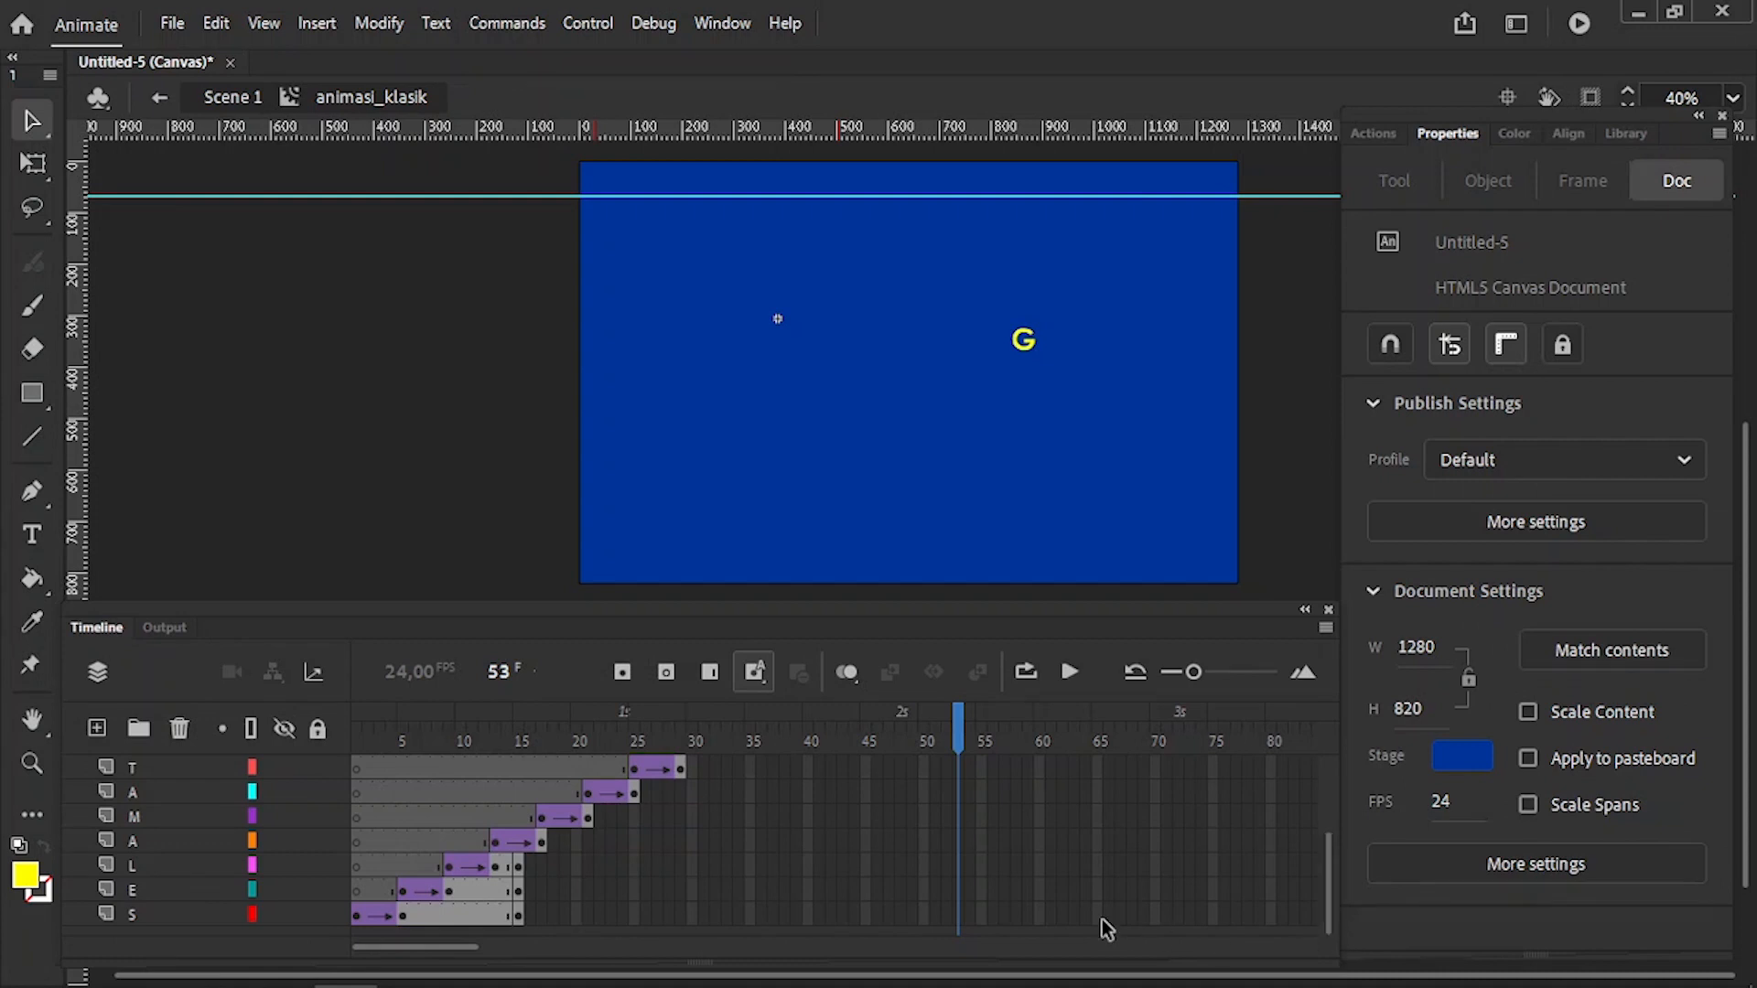
click(959, 915)
right_click(959, 914)
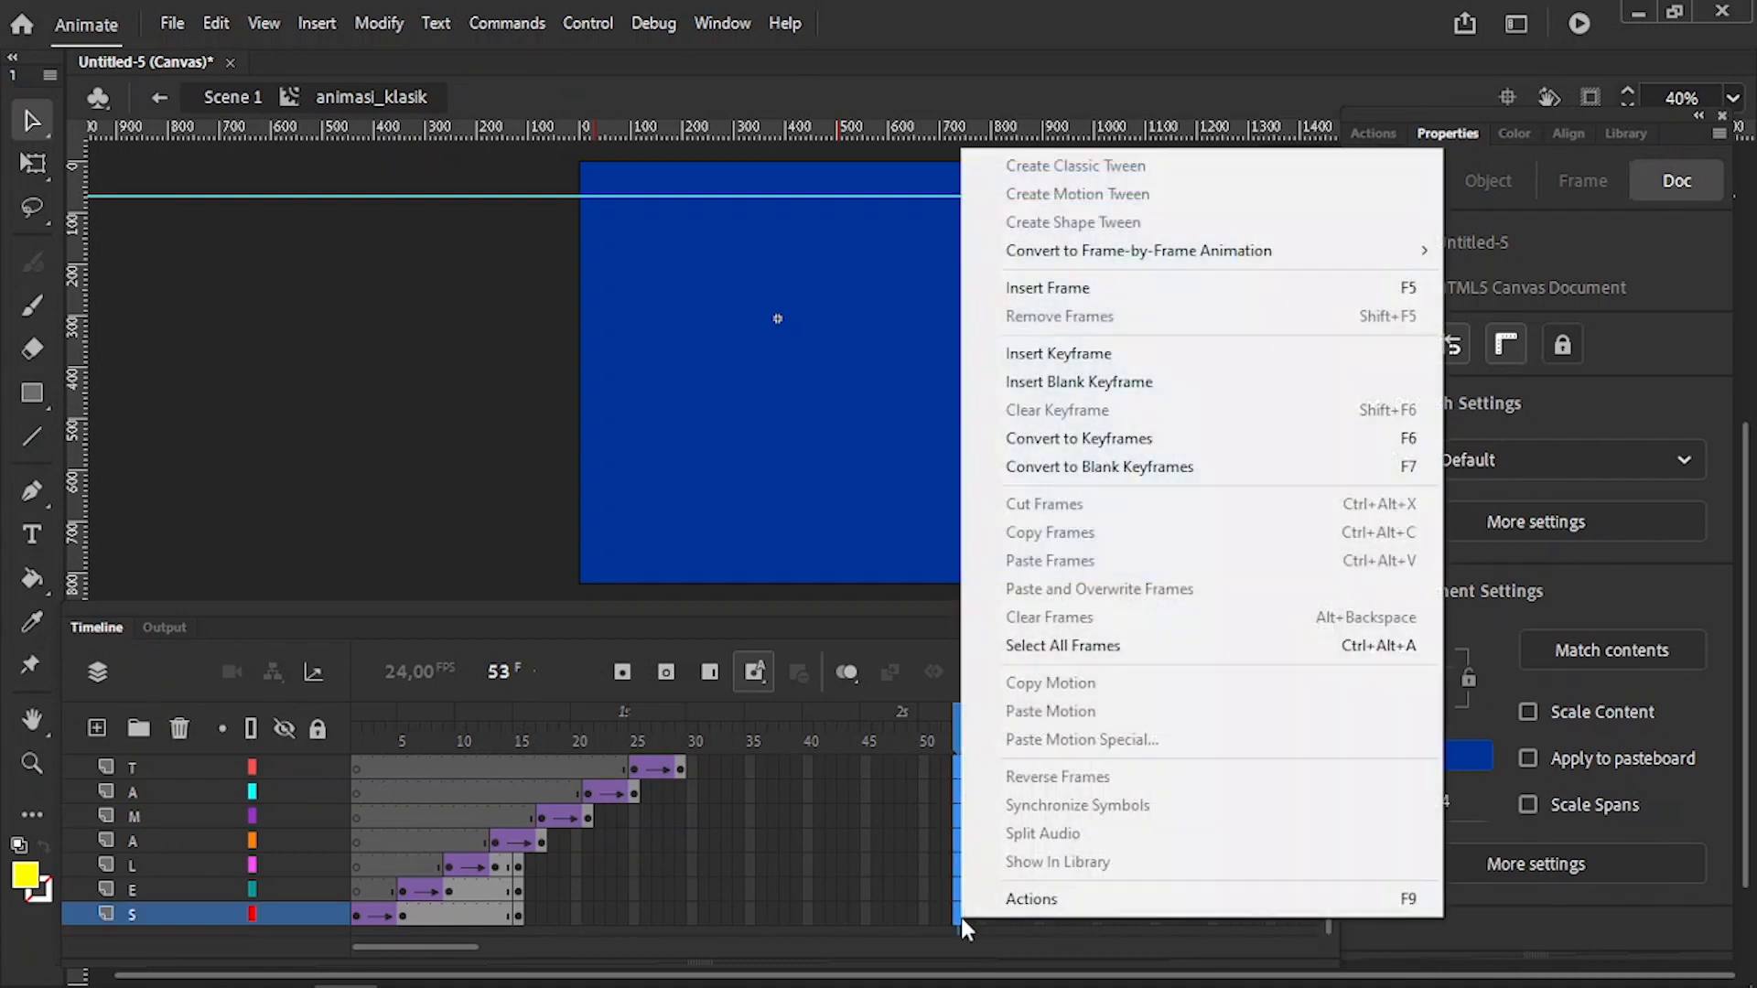
click(1111, 300)
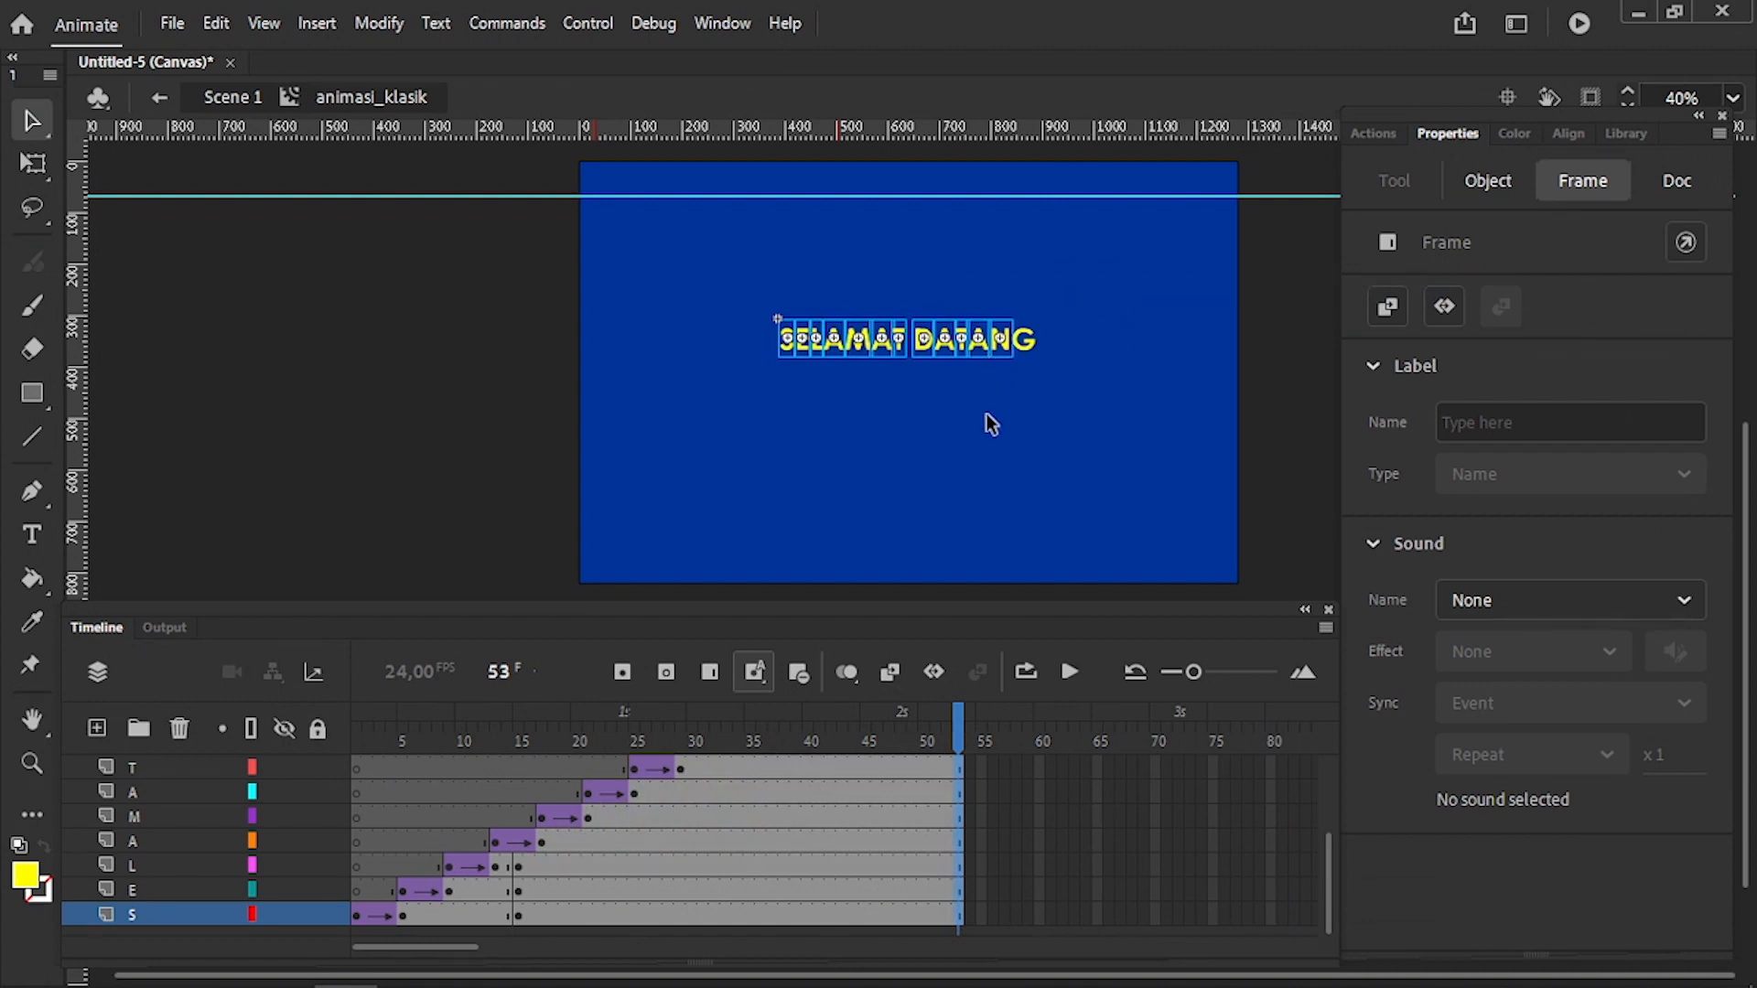
- Insert frames on all letter layers from G through S to extend them to frame 60
drag(1319, 875, 1311, 790)
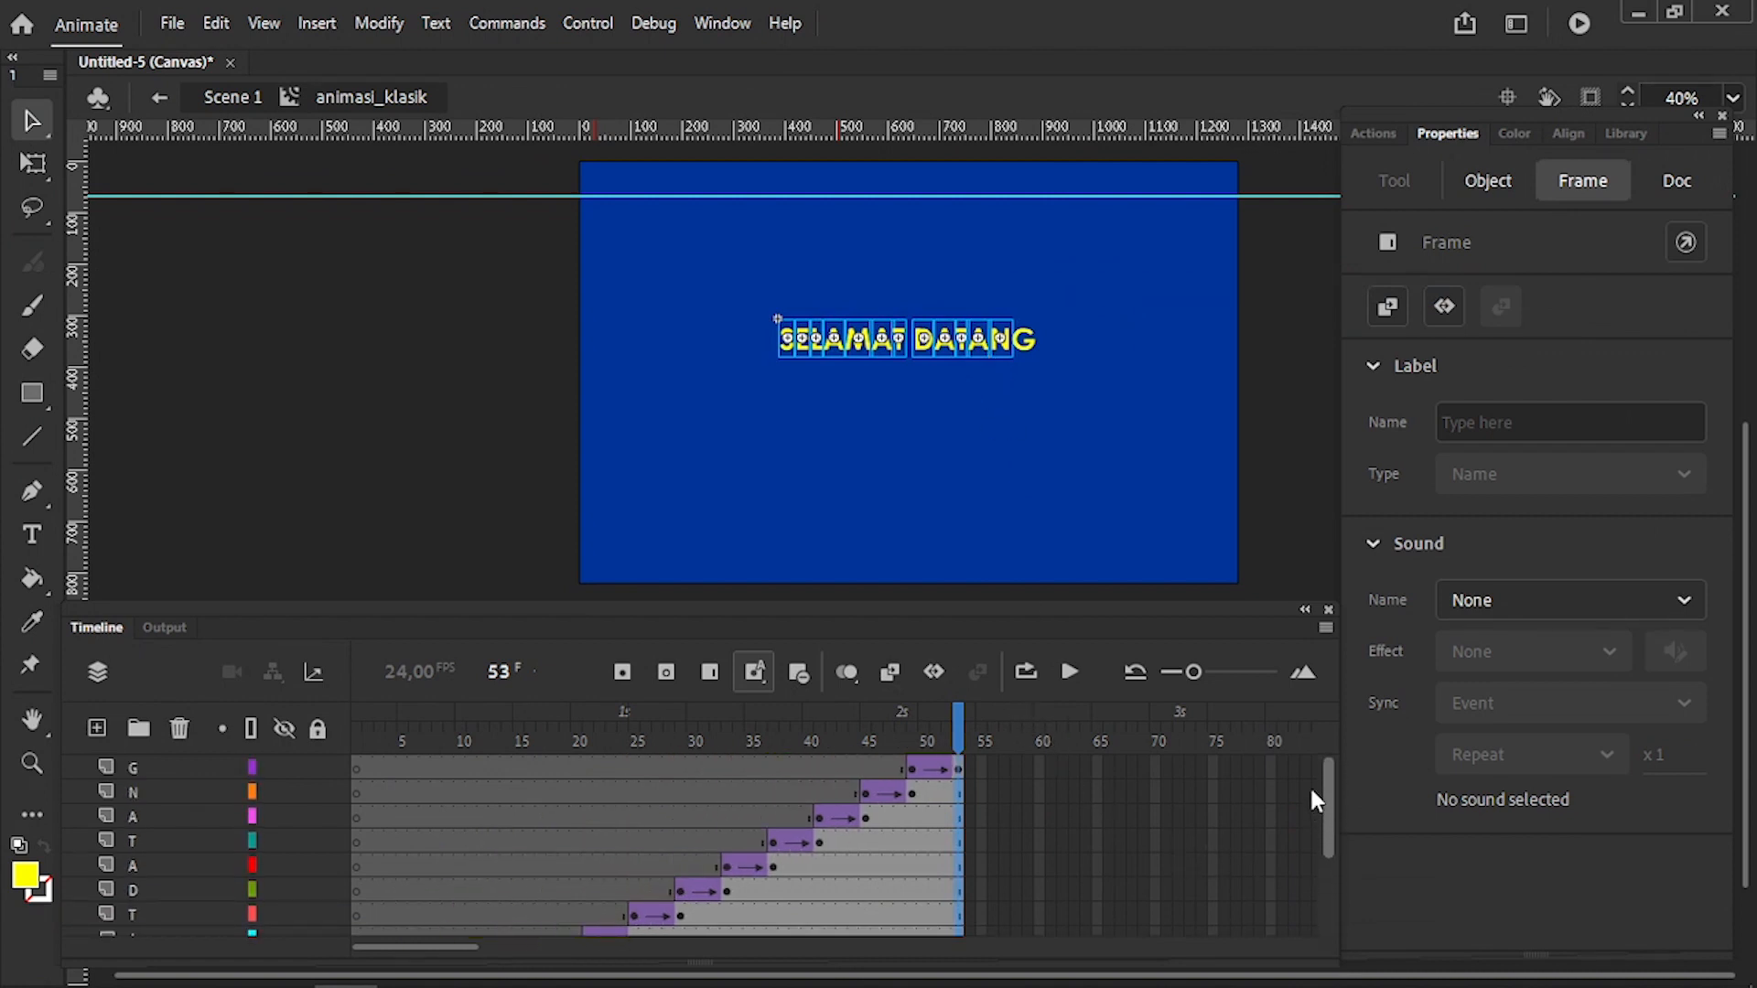
click(1041, 767)
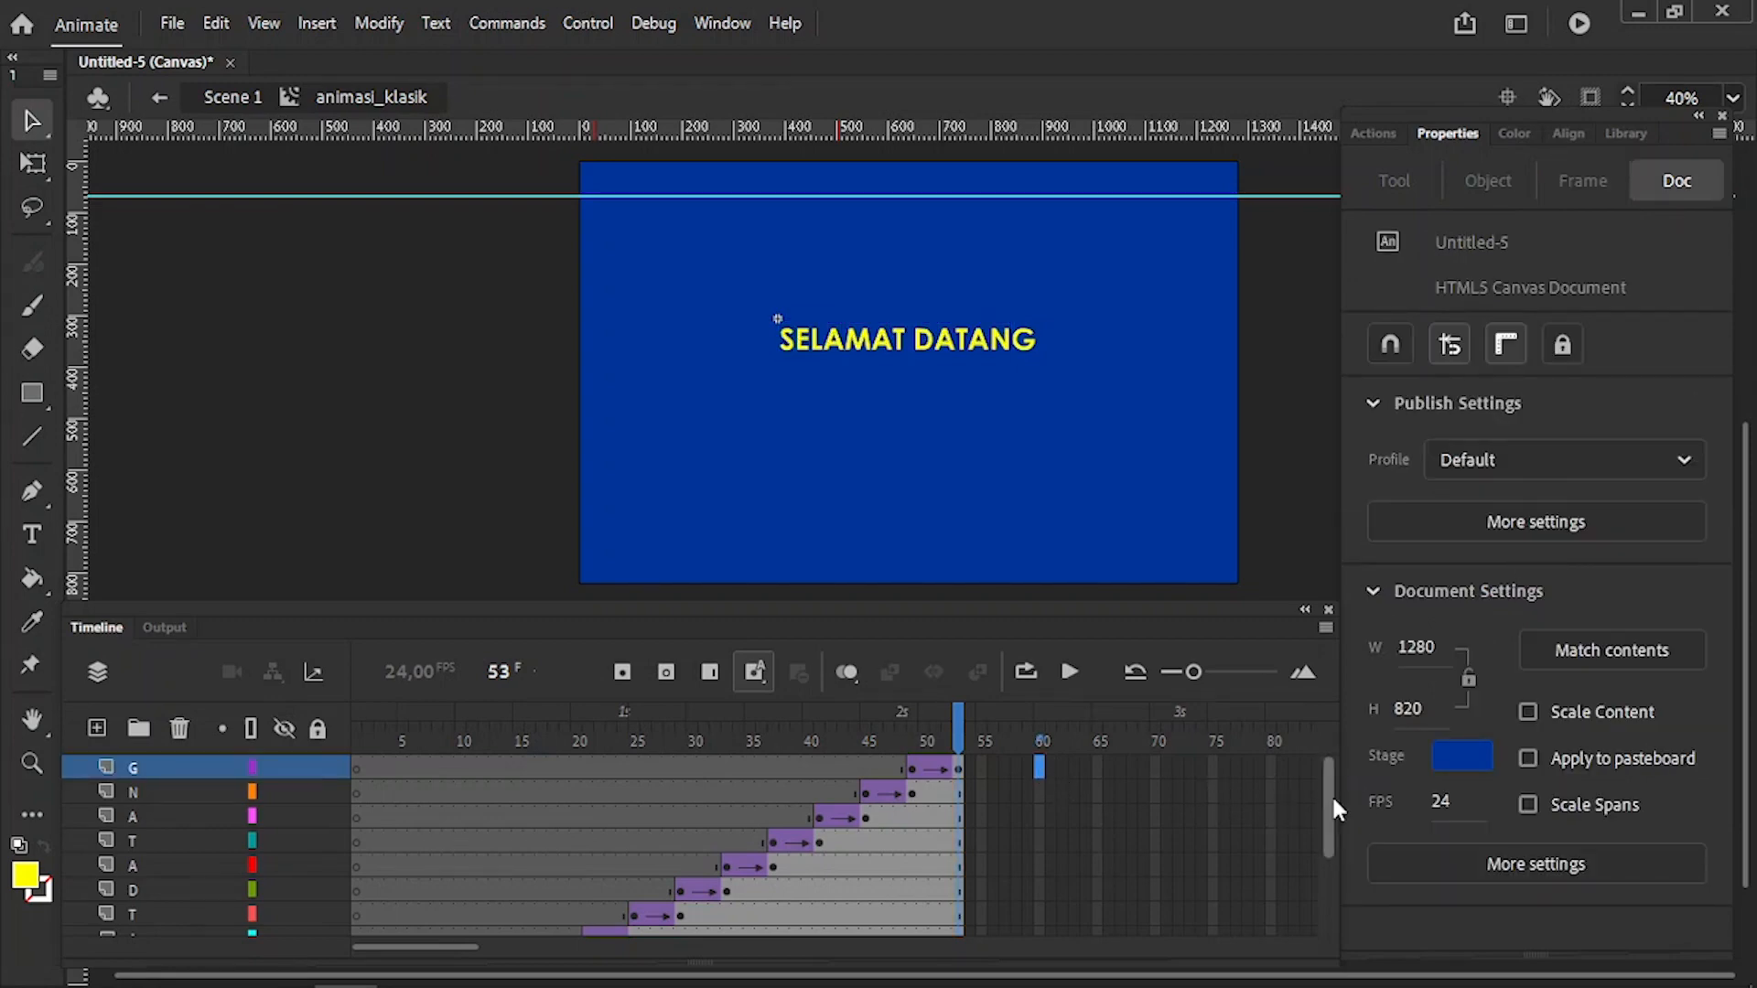
drag(1331, 805, 1329, 870)
shift+click(1041, 914)
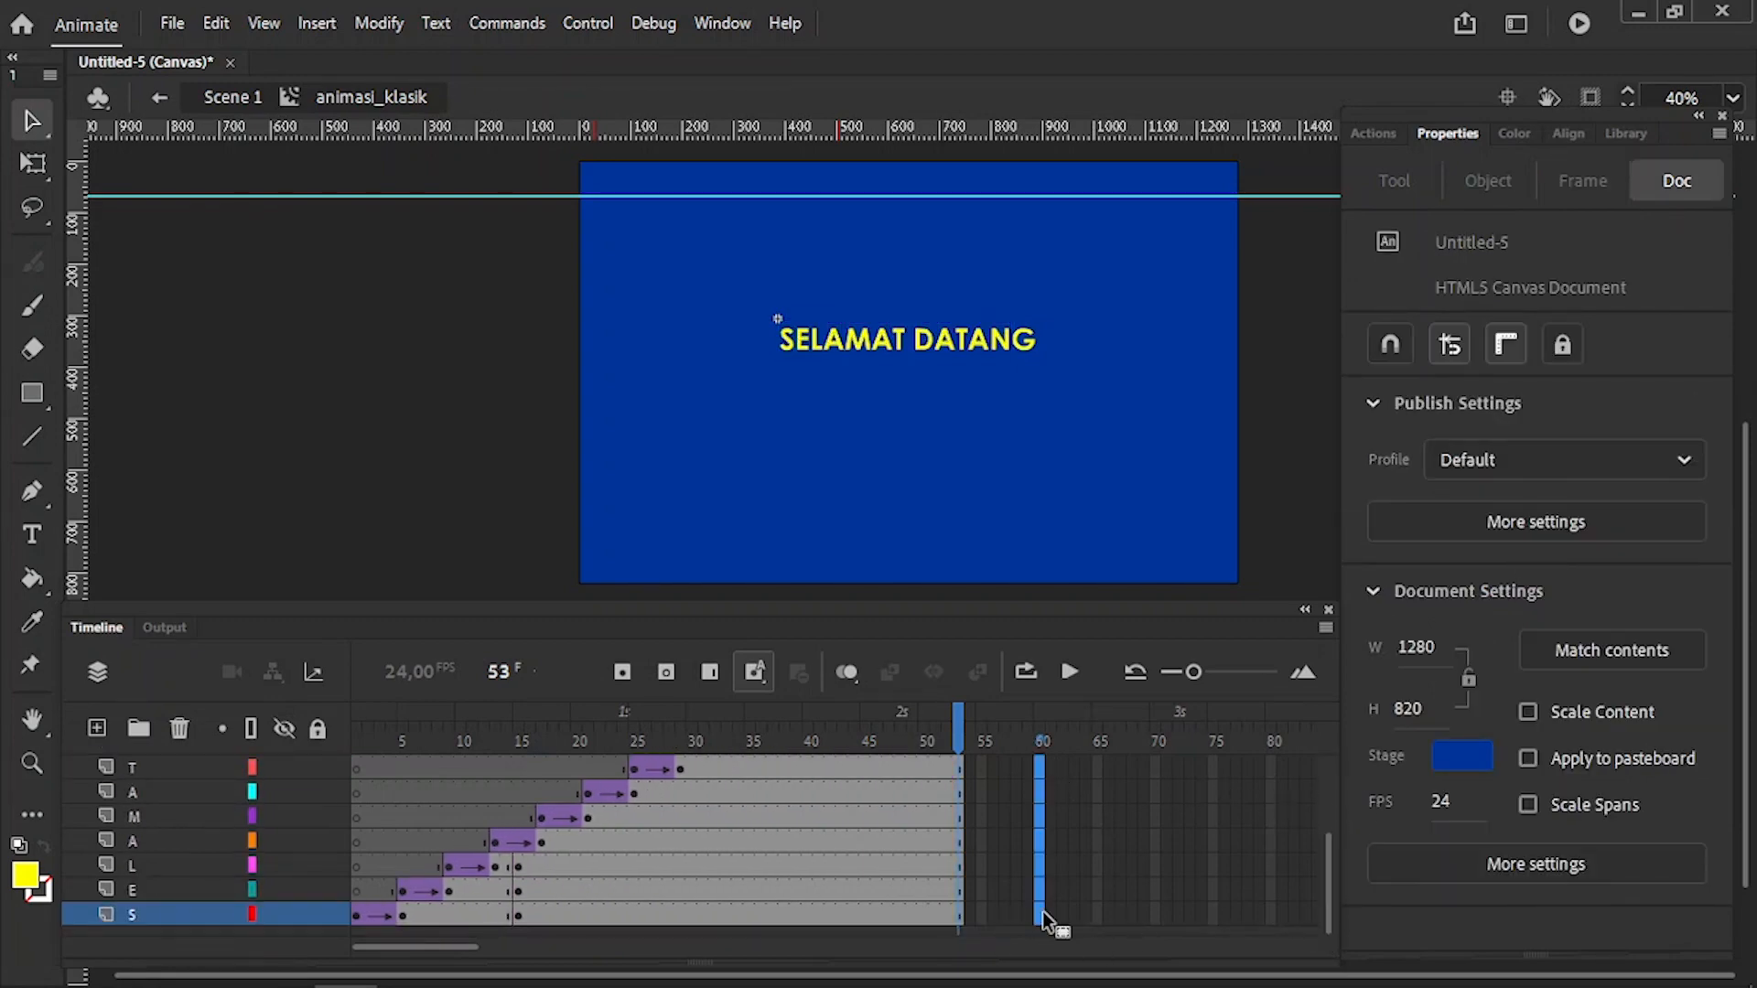
right_click(1036, 915)
click(1179, 289)
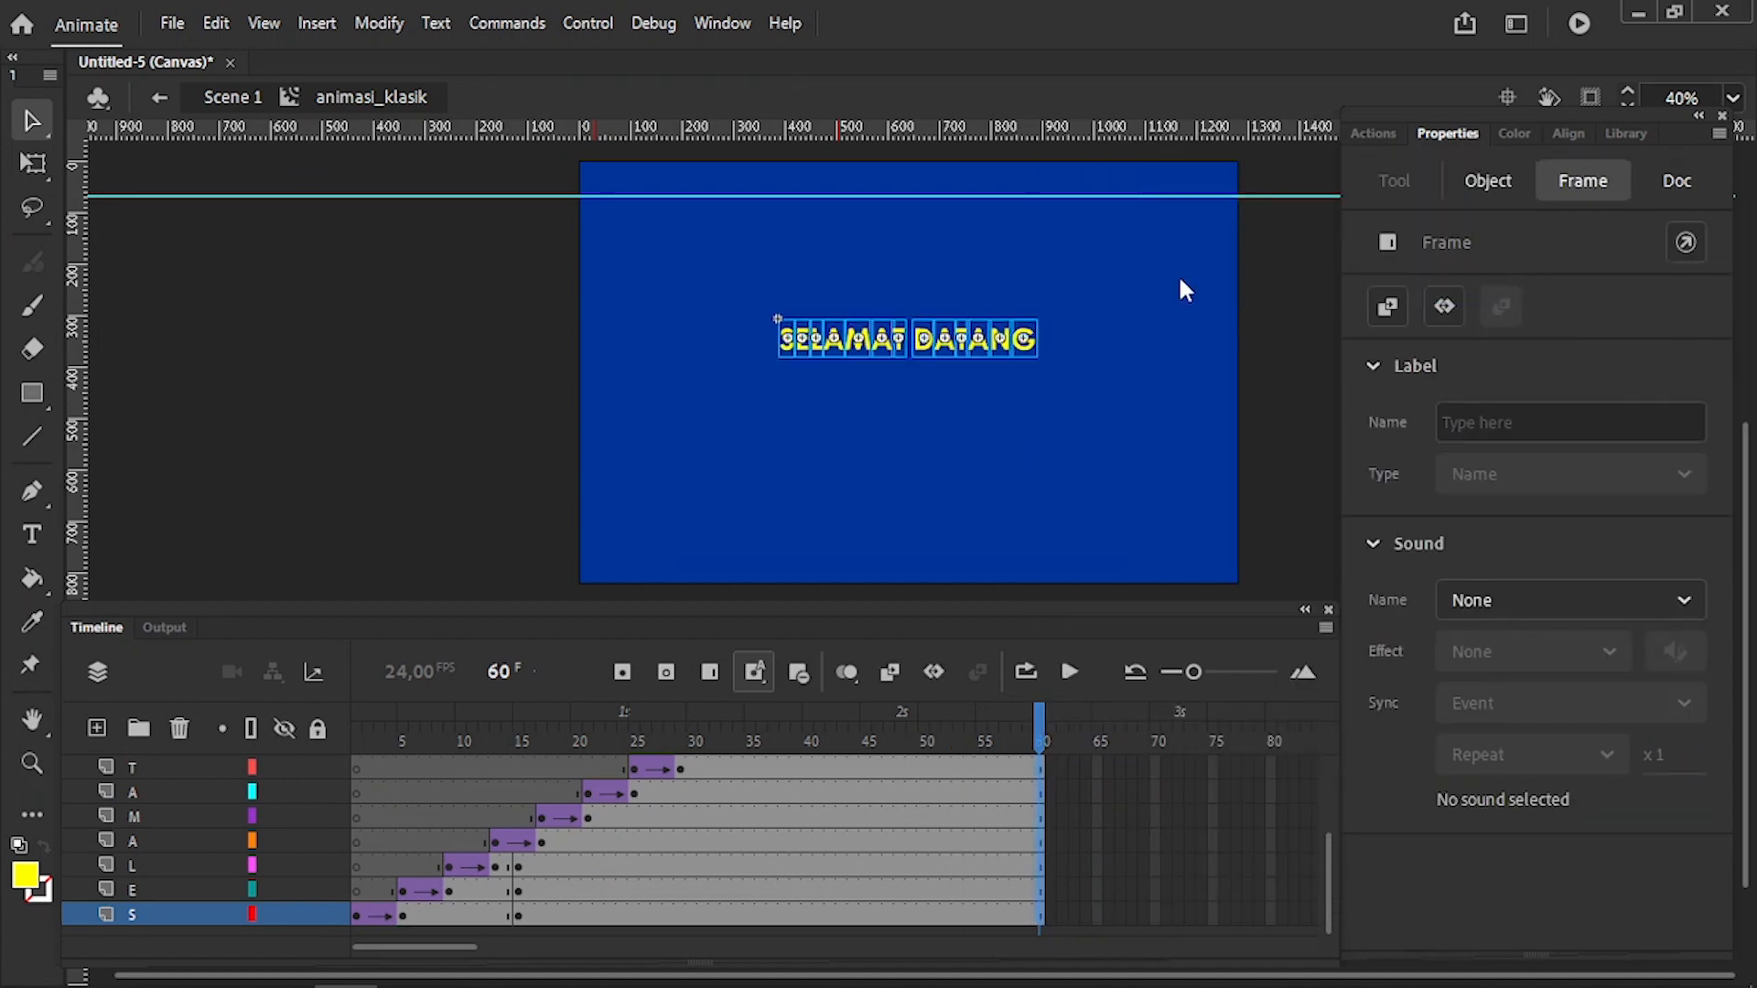
- Test the letter animation in the browser, close the preview and return from the animasi_klasik movie clip to Scene 1
key(ctrl+Return)
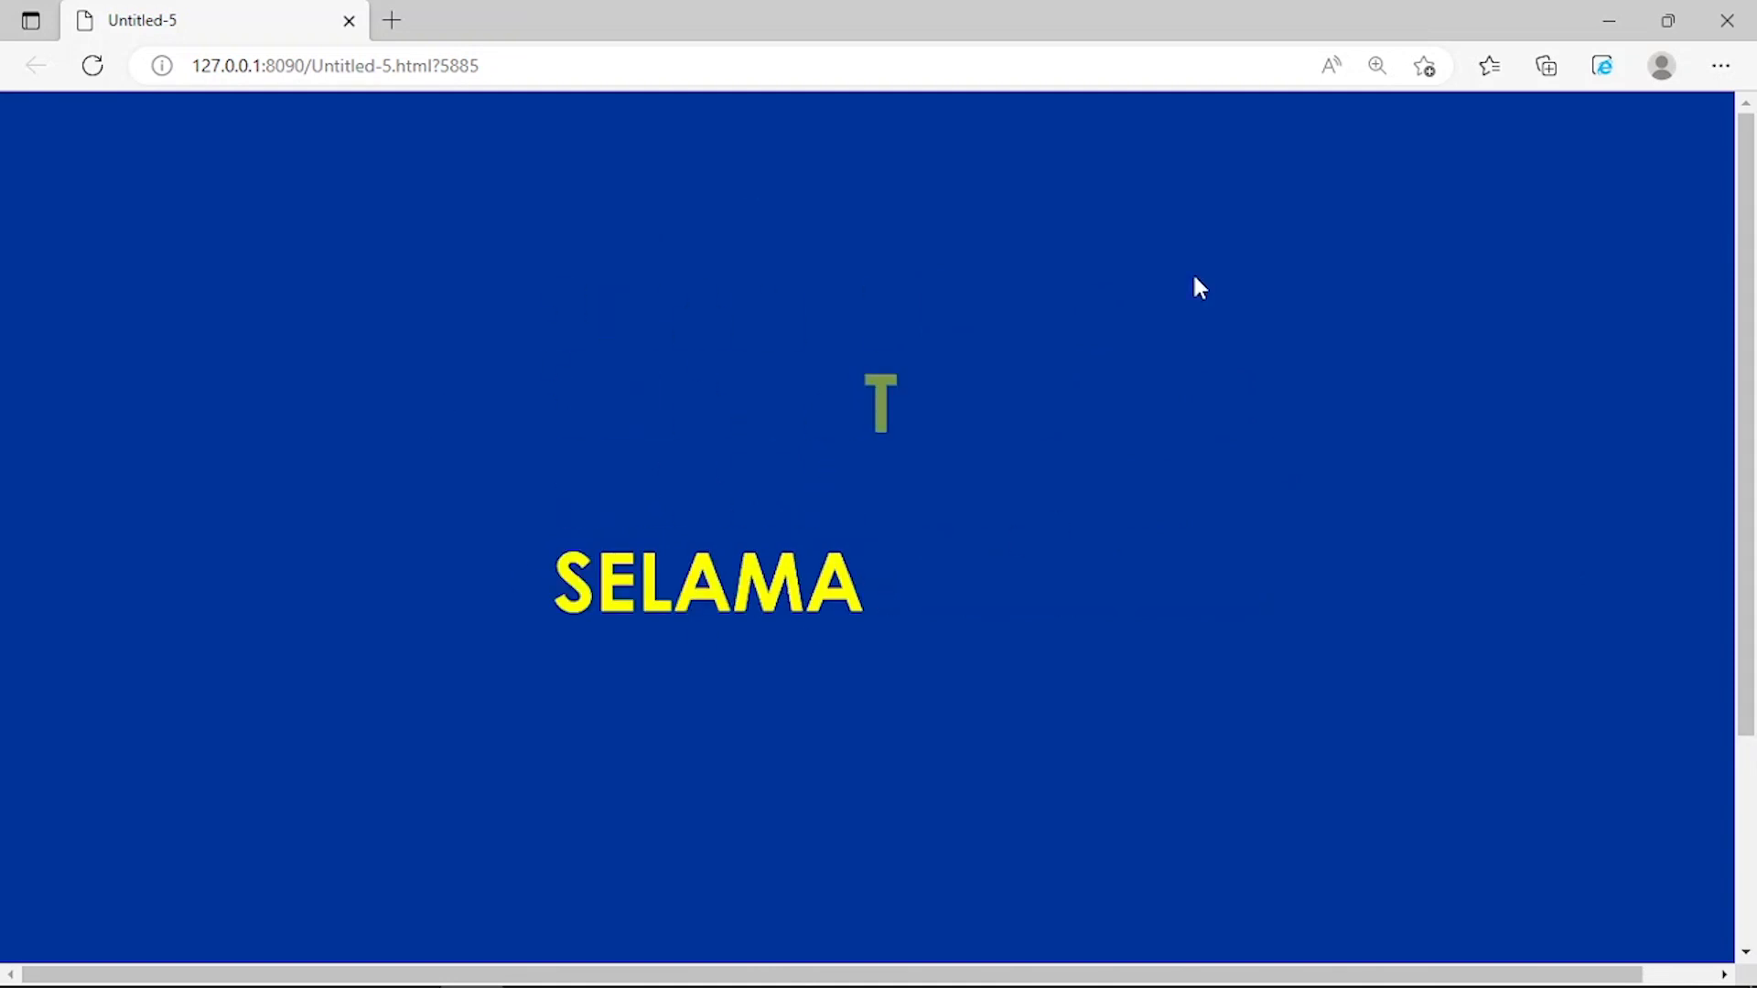
click(1714, 20)
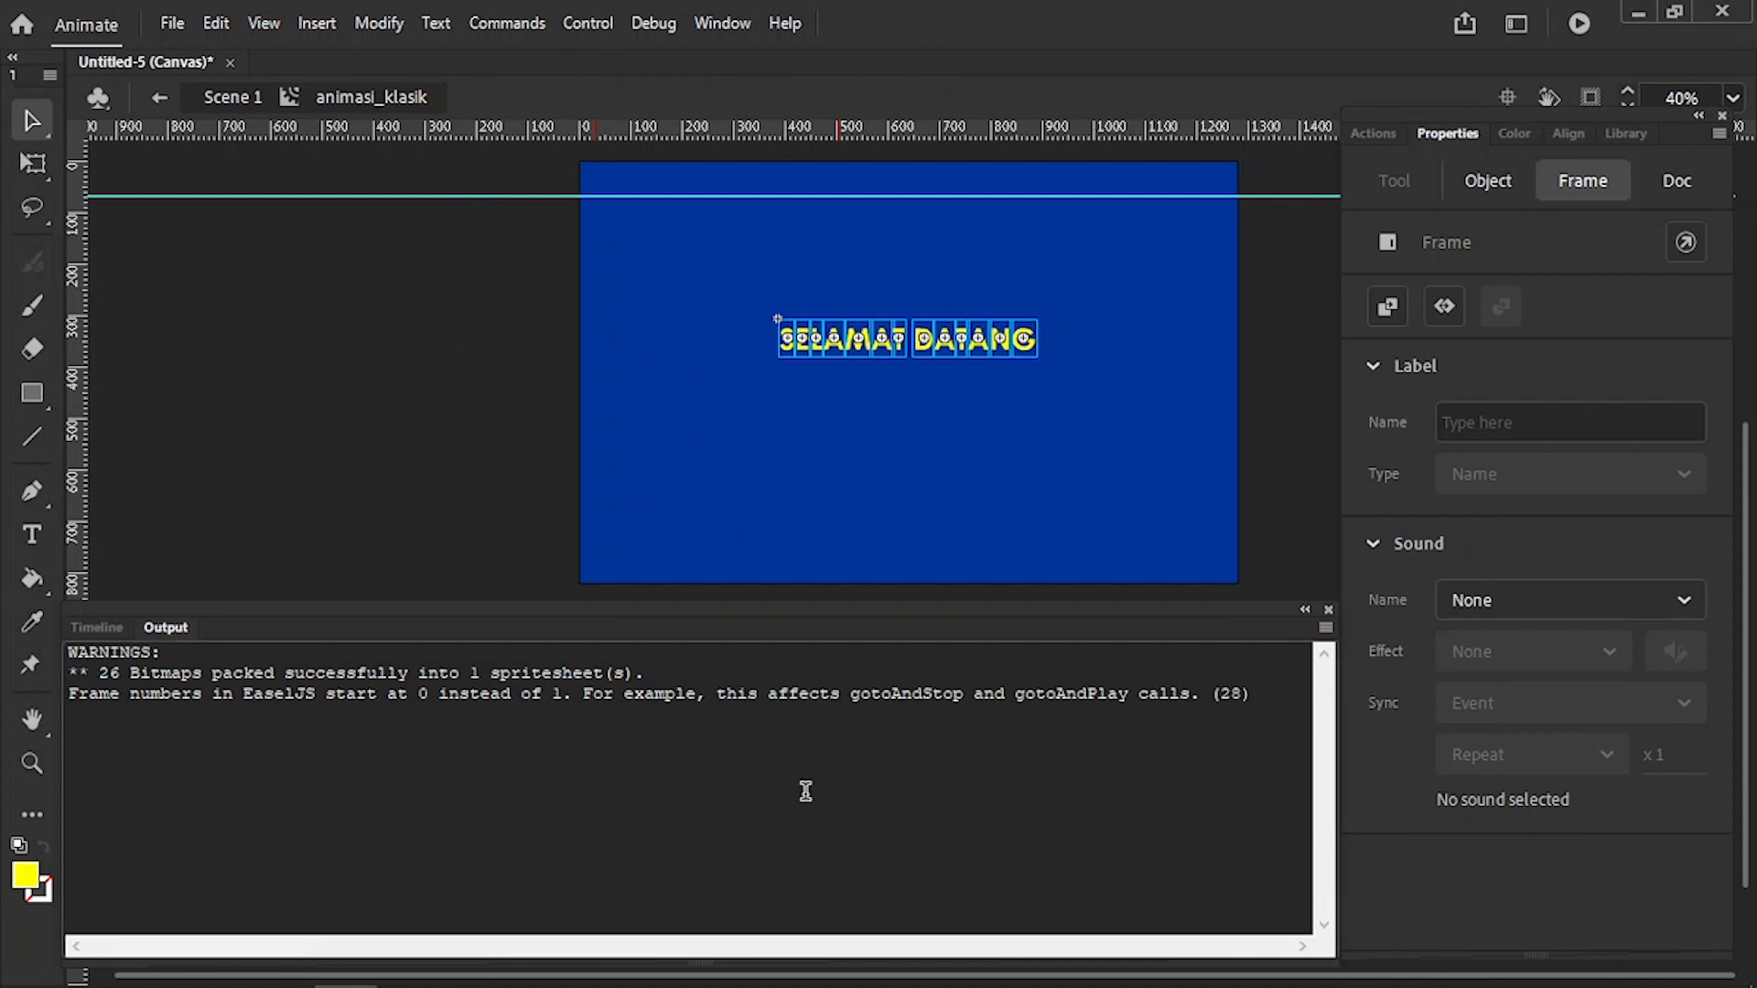
click(97, 627)
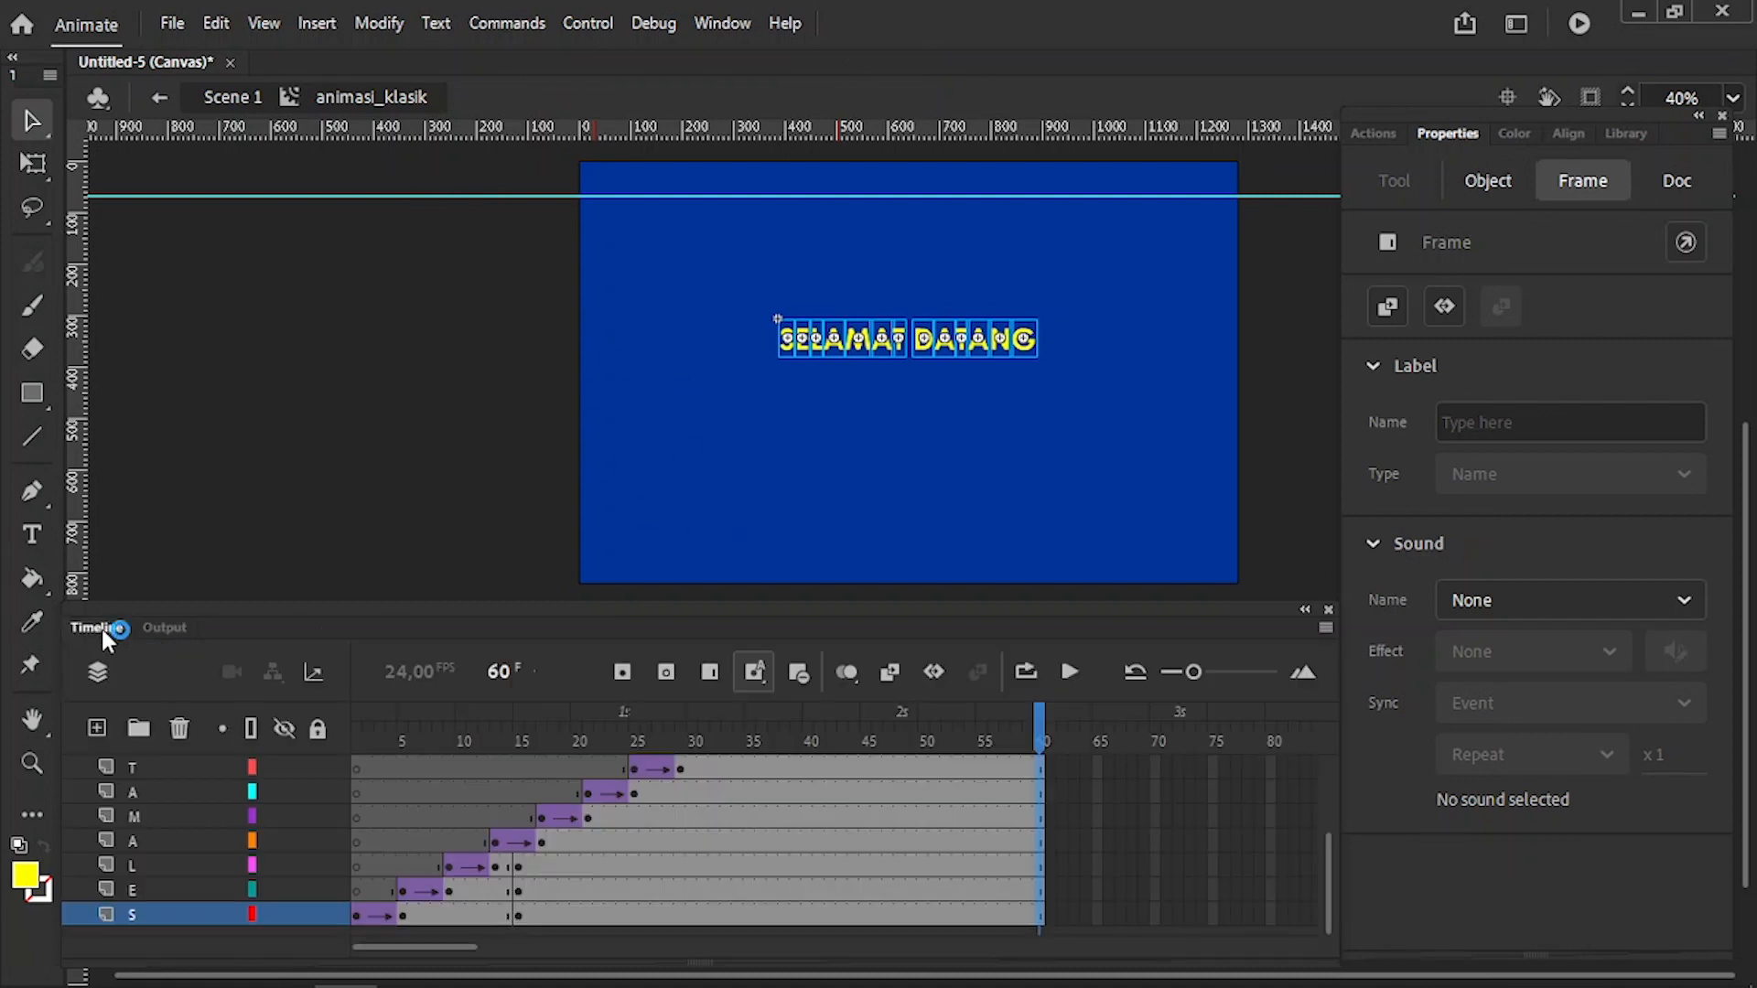
click(159, 100)
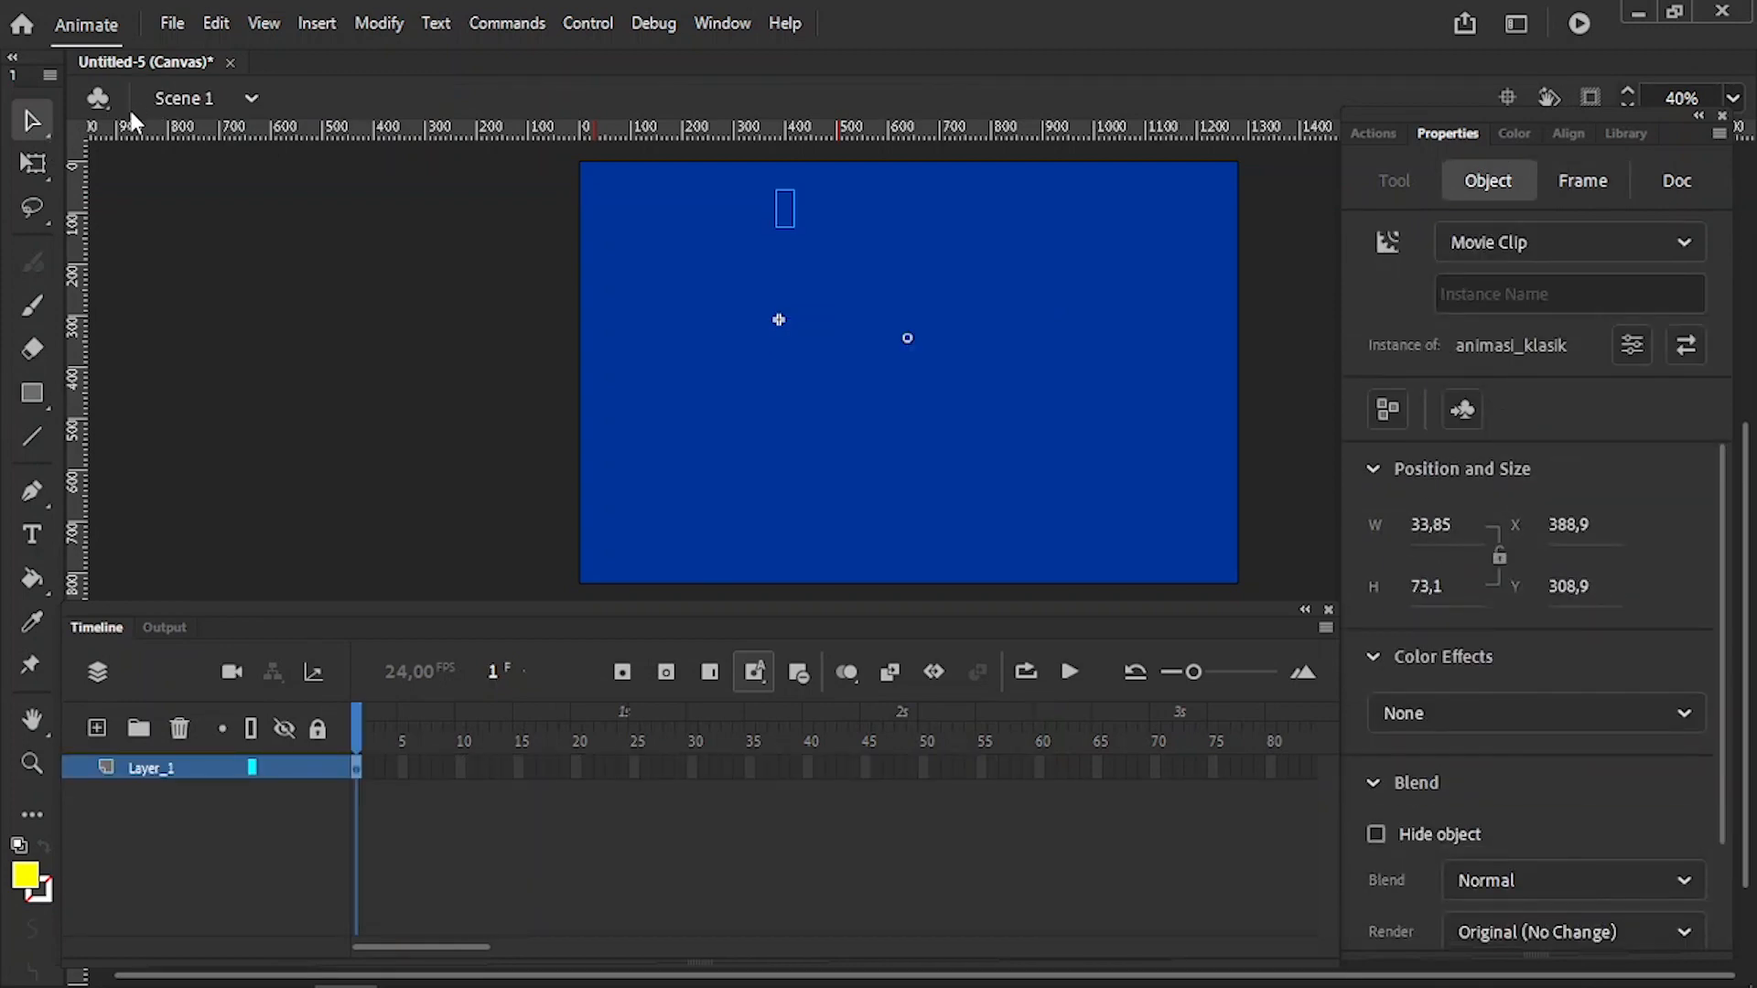